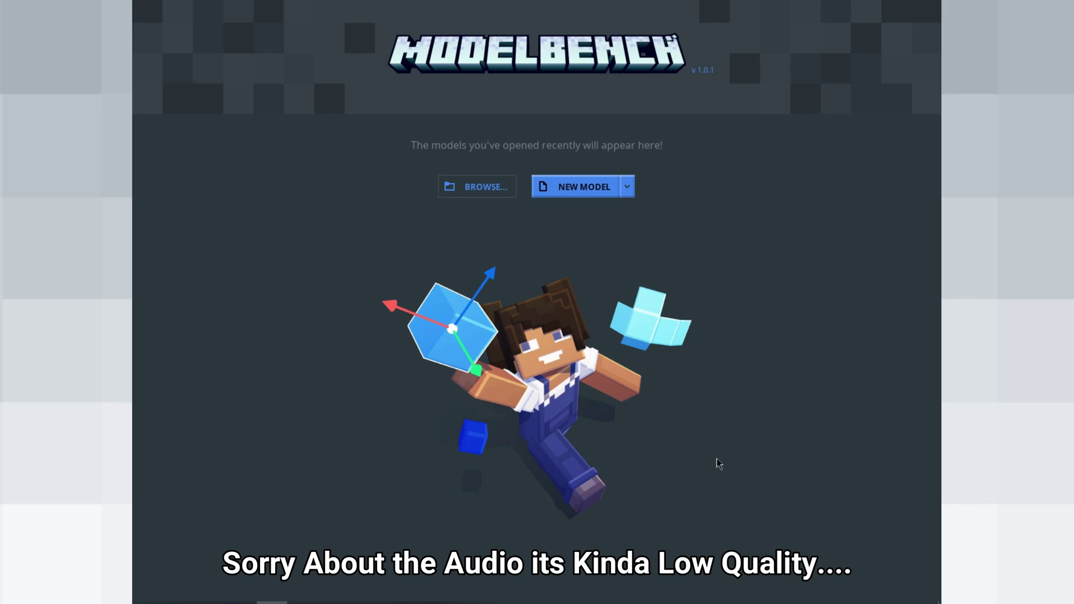
Switch to Chrome and browse the community posts on the Christofu PH YouTube channel
{"action": "left_click", "coordinate": [378, 592]}
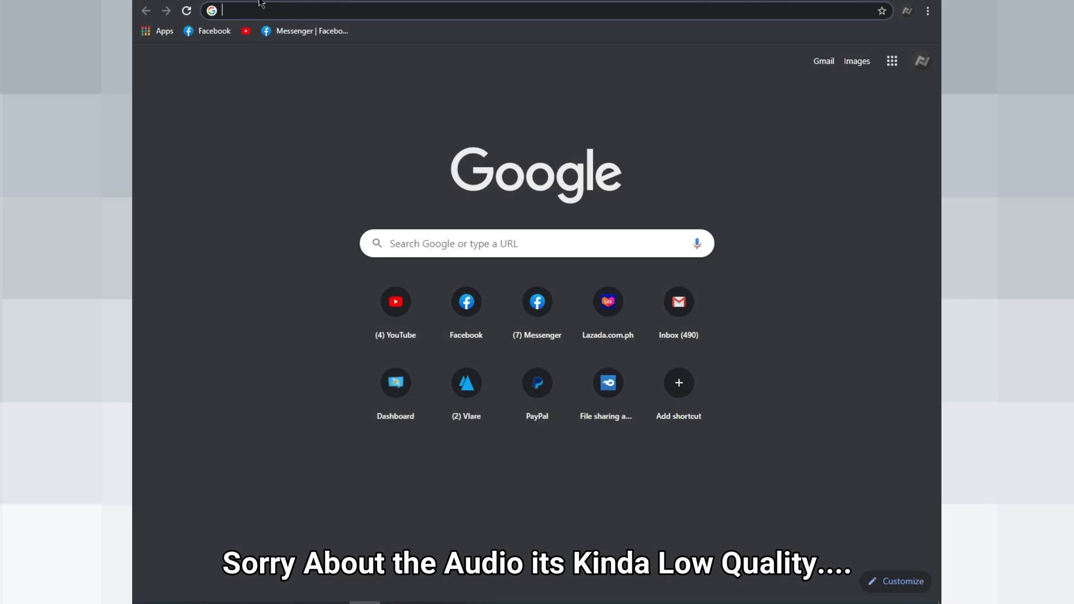
{"action": "left_click", "coordinate": [244, 32]}
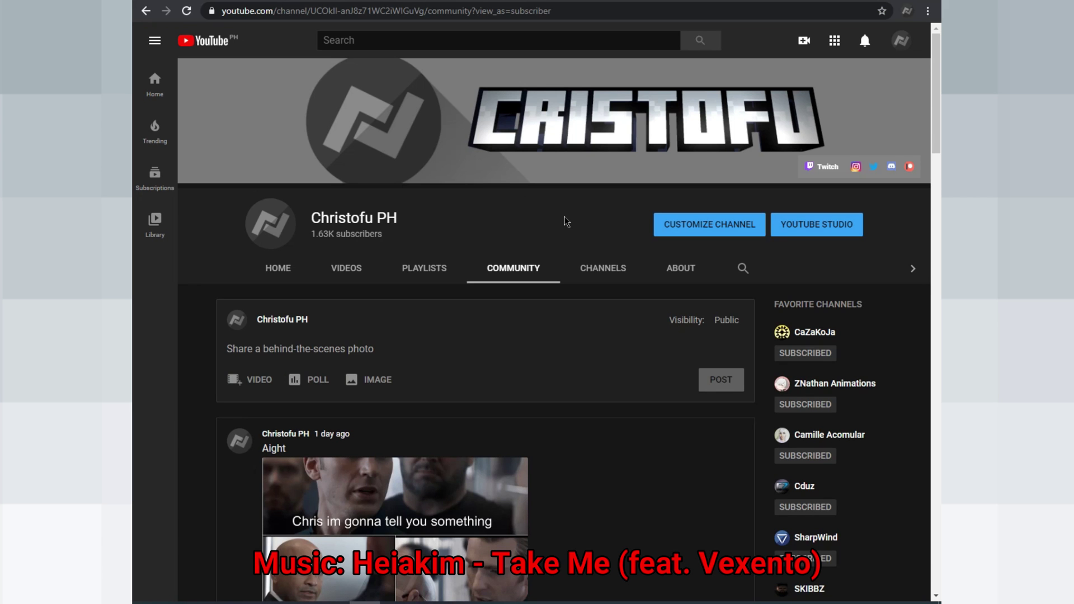
{"action": "scroll", "coordinate": [564, 220], "scroll_direction": "down", "scroll_amount": 10}
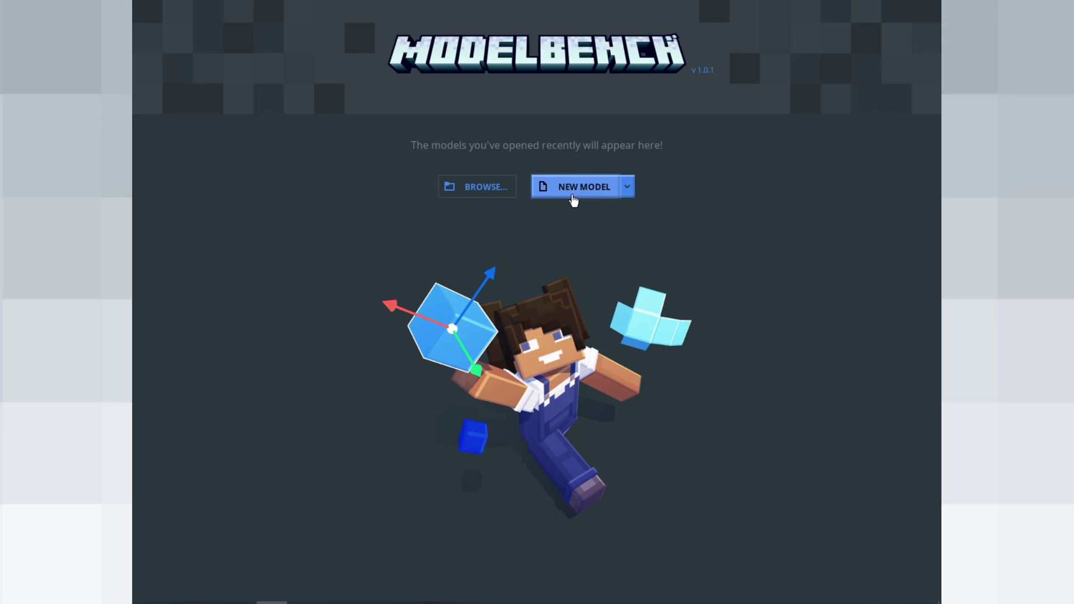
Create a new model in Modelbench and enlarge the UV editor area beneath the 3D view
{"action": "left_click", "coordinate": [570, 195]}
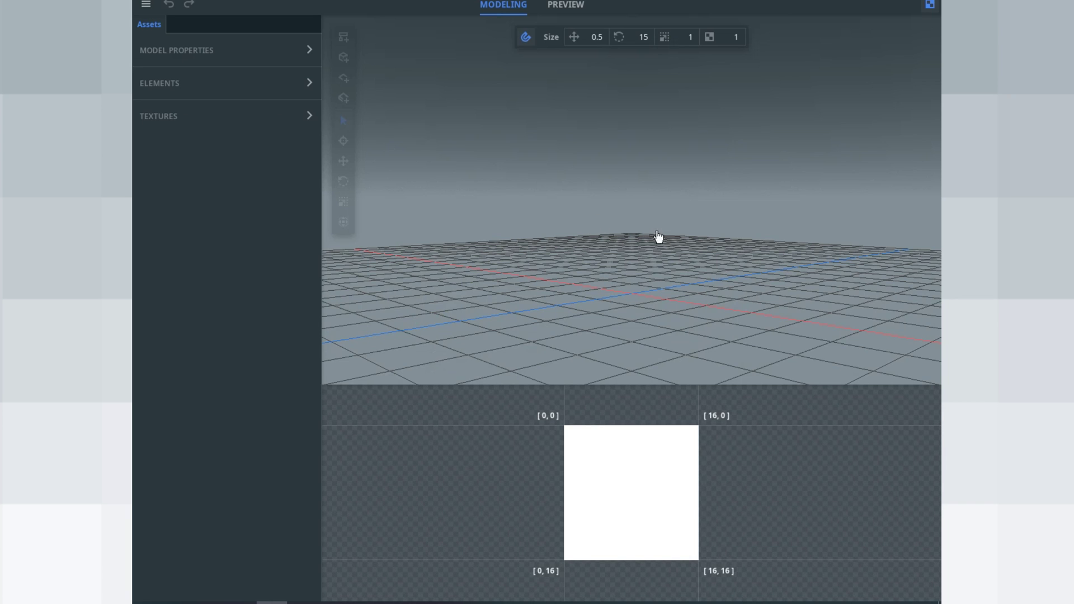
{"action": "left_click_drag", "start_coordinate": [631, 200], "coordinate": [649, 258]}
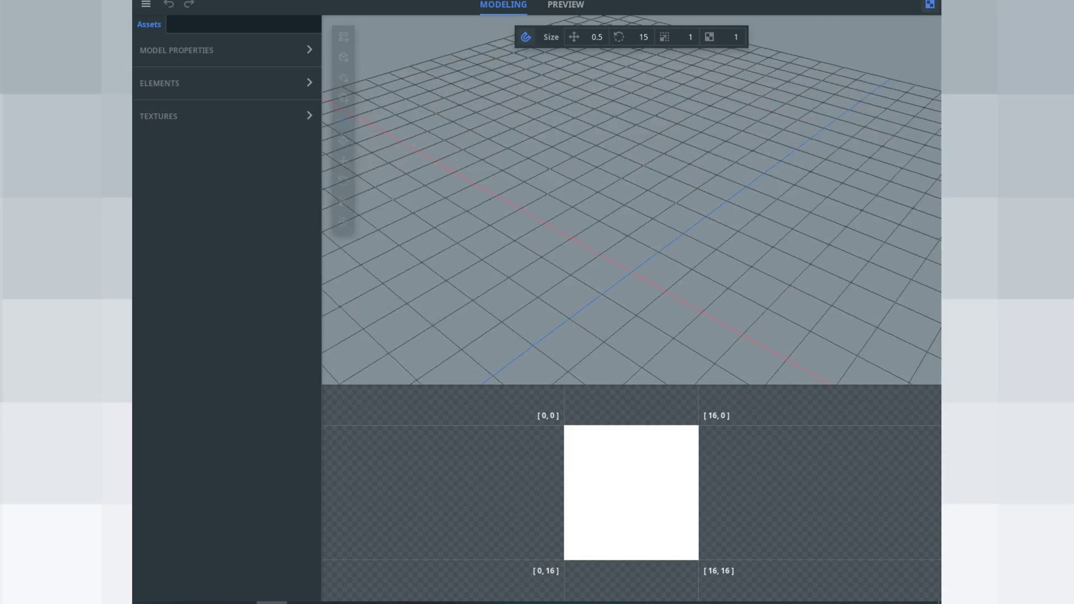
{"action": "left_click_drag", "start_coordinate": [634, 272], "coordinate": [571, 283]}
{"action": "left_click_drag", "start_coordinate": [673, 302], "coordinate": [673, 272]}
{"action": "right_click_drag", "start_coordinate": [655, 267], "coordinate": [588, 190]}
{"action": "left_click_drag", "start_coordinate": [670, 436], "coordinate": [663, 308]}
{"action": "scroll", "coordinate": [629, 420], "scroll_direction": "up", "scroll_amount": 3}
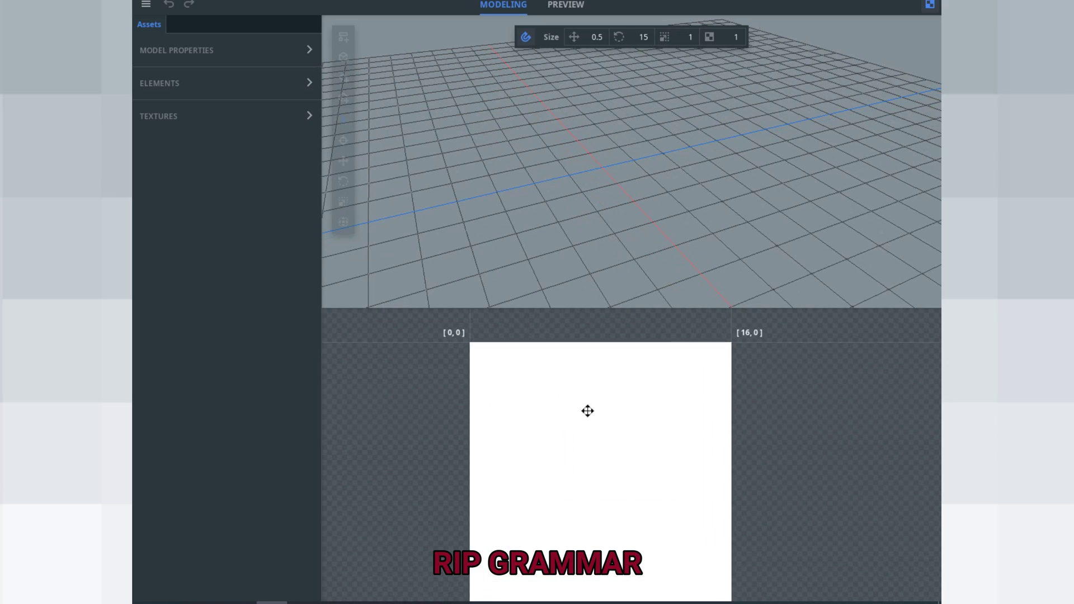
{"action": "scroll", "coordinate": [619, 384], "scroll_direction": "down", "scroll_amount": 3}
{"action": "scroll", "coordinate": [600, 419], "scroll_direction": "up", "scroll_amount": 3}
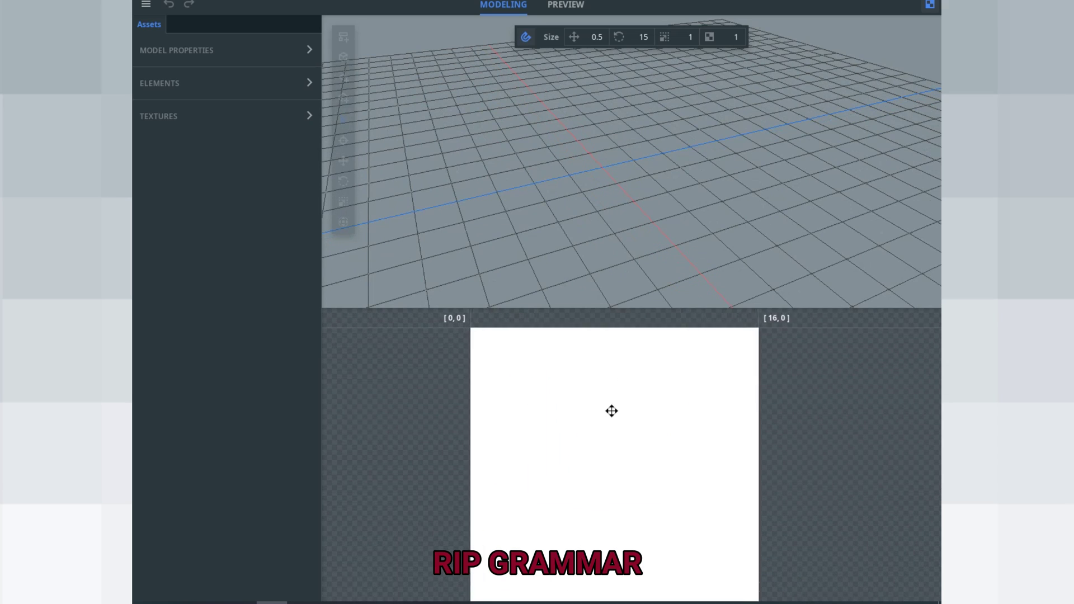
{"action": "scroll", "coordinate": [613, 405], "scroll_direction": "down", "scroll_amount": 2}
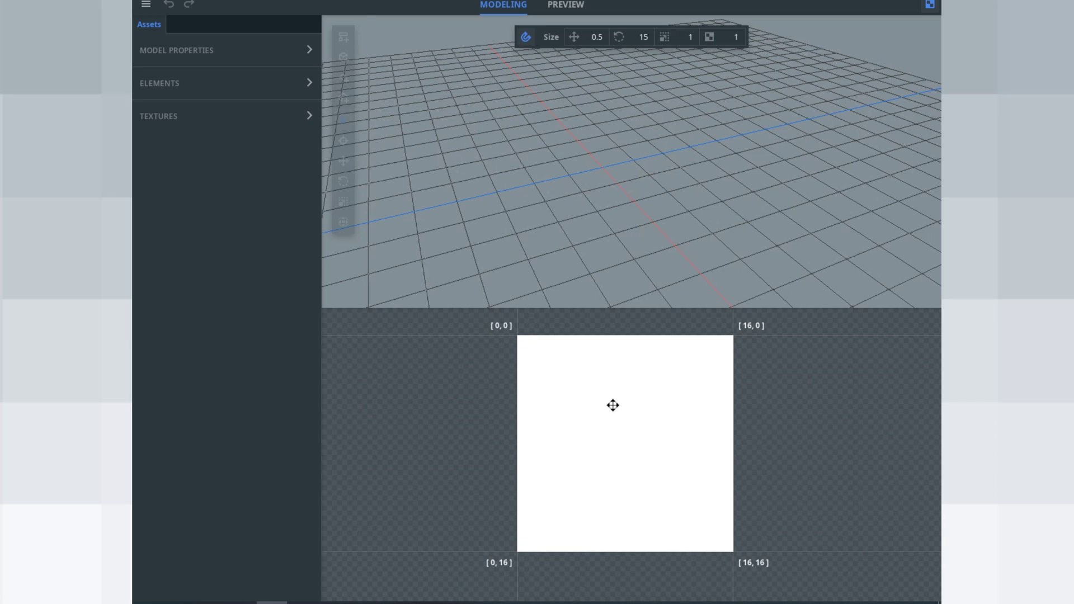
Replace the model's default texture with the Ramiz Skin image from the Desktop folder
{"action": "left_click", "coordinate": [310, 115]}
{"action": "left_click", "coordinate": [309, 115]}
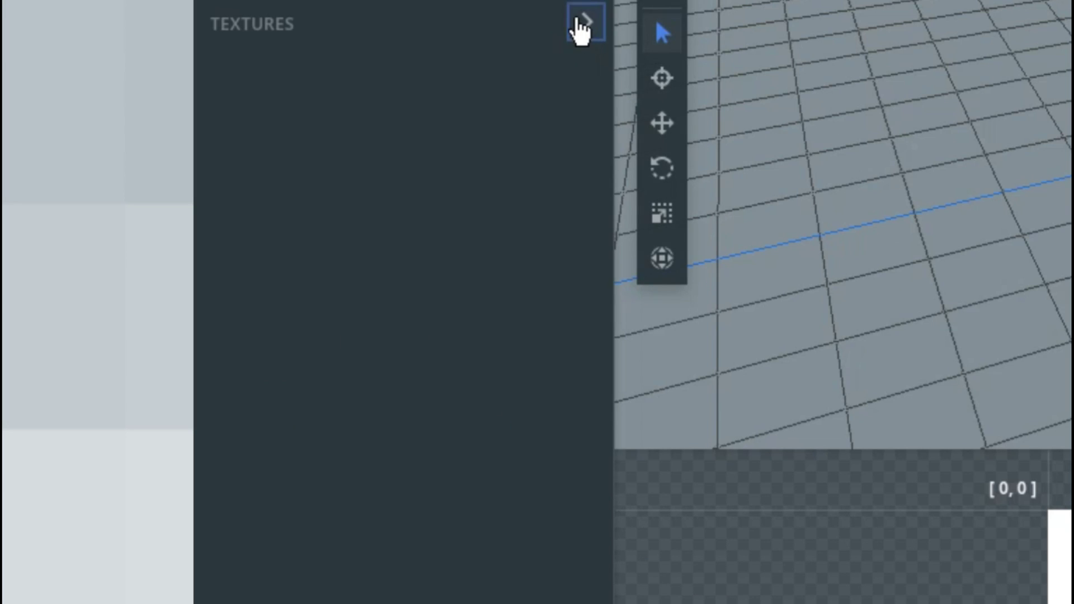
{"action": "left_click", "coordinate": [309, 116]}
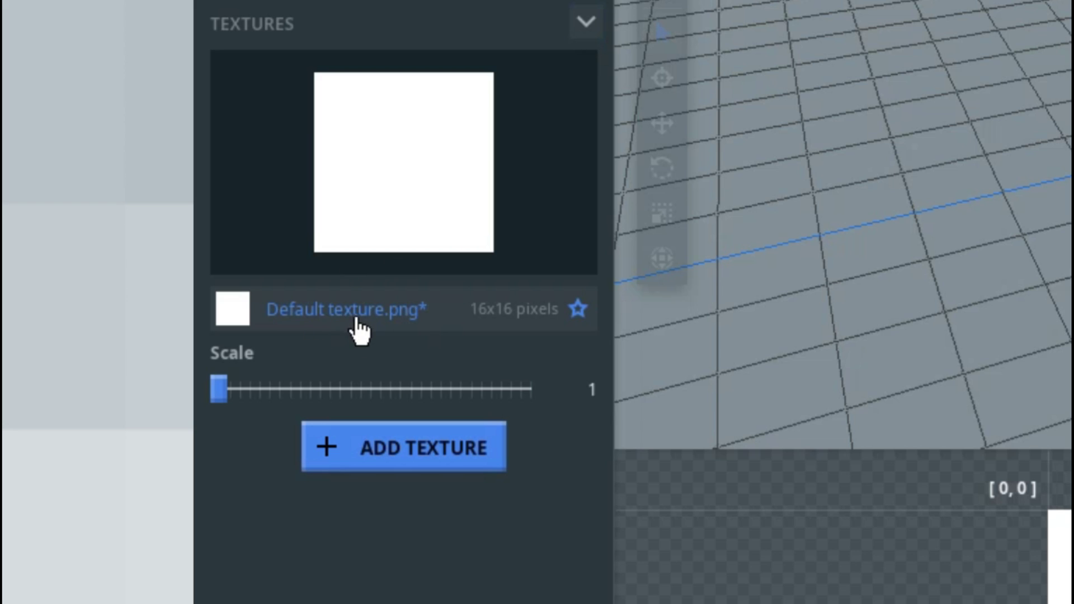
{"action": "right_click", "coordinate": [405, 314]}
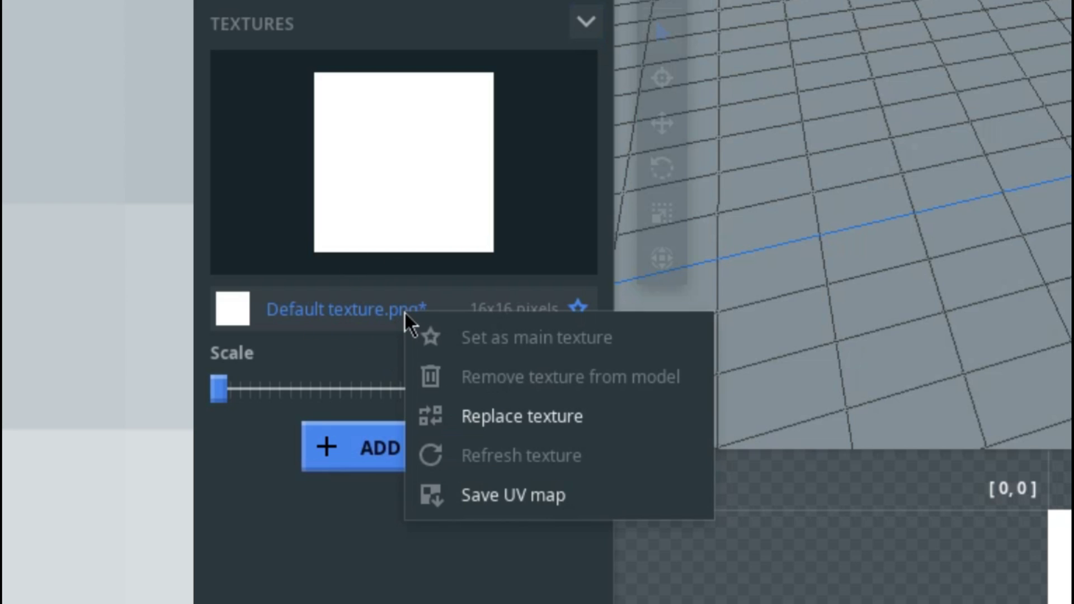
{"action": "right_click", "coordinate": [375, 318]}
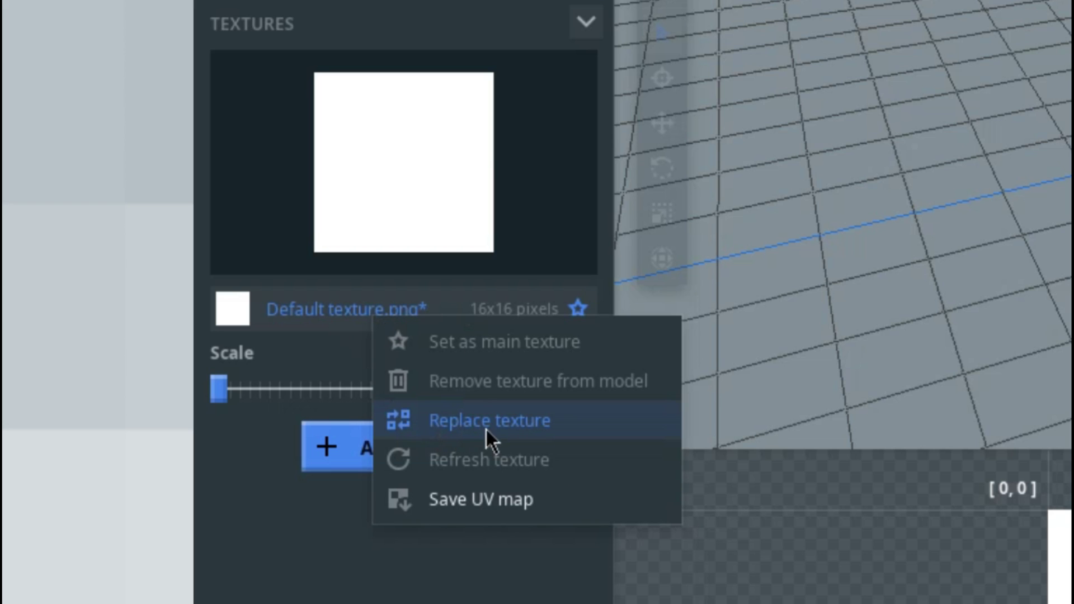
{"action": "left_click", "coordinate": [633, 407]}
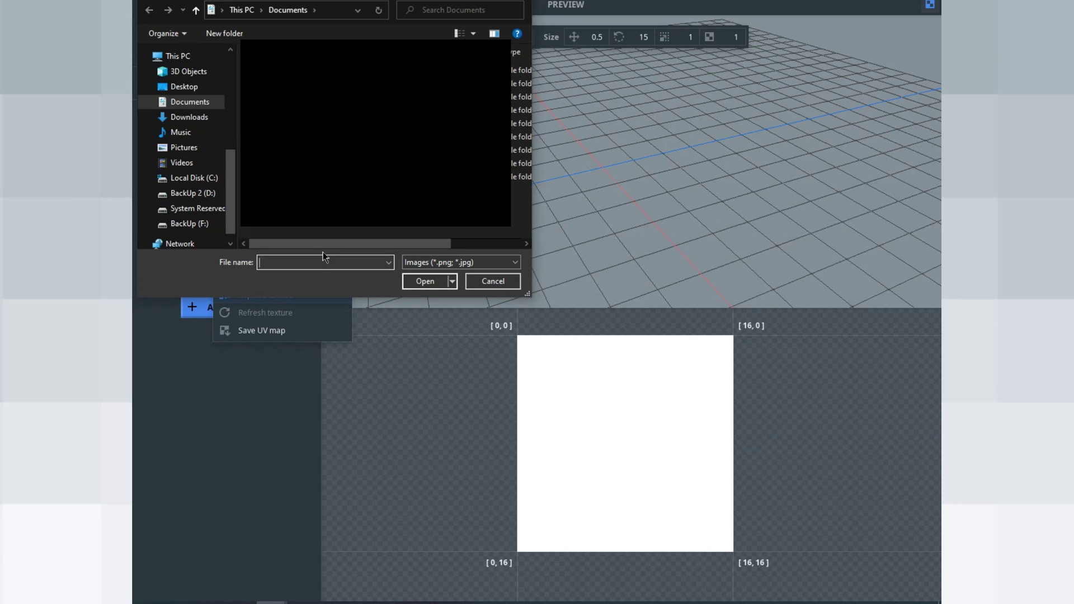
{"action": "left_click", "coordinate": [185, 87]}
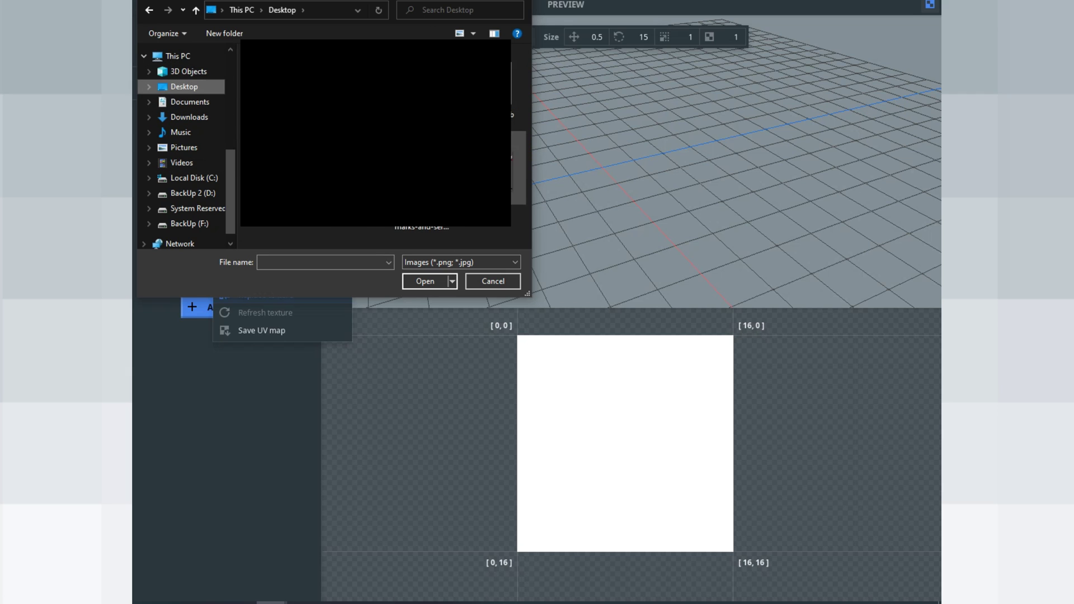
{"action": "left_click", "coordinate": [499, 185]}
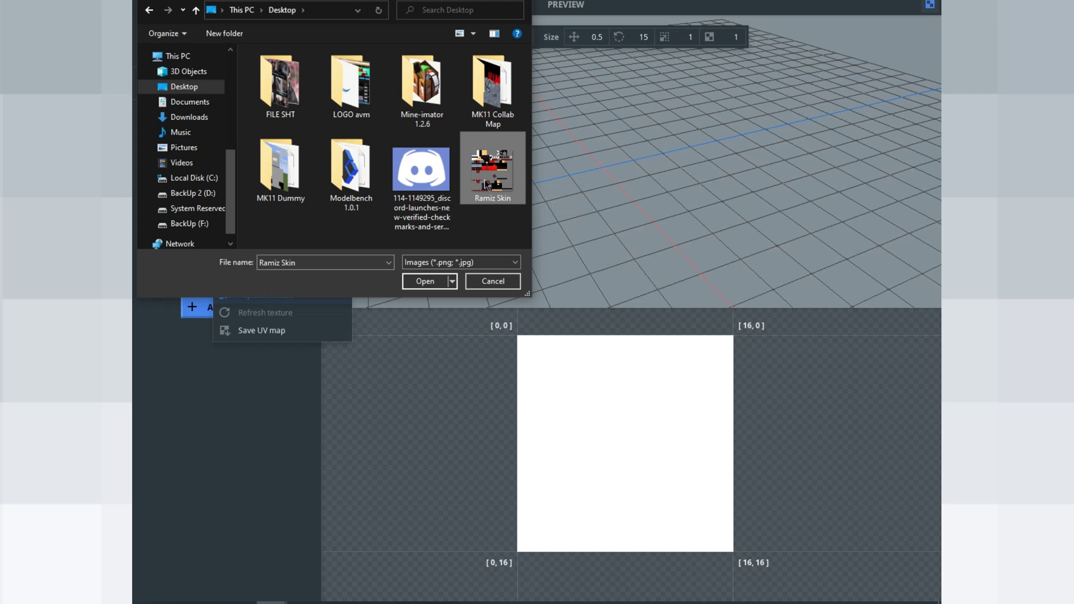
{"action": "double_click", "coordinate": [494, 186]}
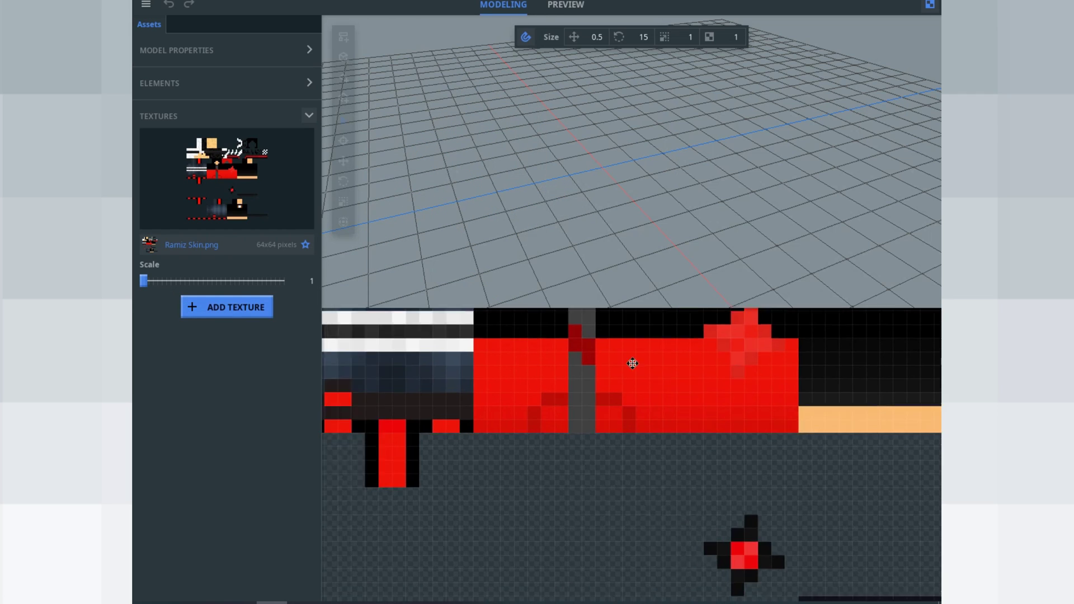
Examine the whole skin texture in the UV editor, and toggle the editor off and back on
{"action": "scroll", "coordinate": [594, 400], "scroll_direction": "down", "scroll_amount": 5}
{"action": "left_click_drag", "start_coordinate": [578, 462], "coordinate": [583, 461]}
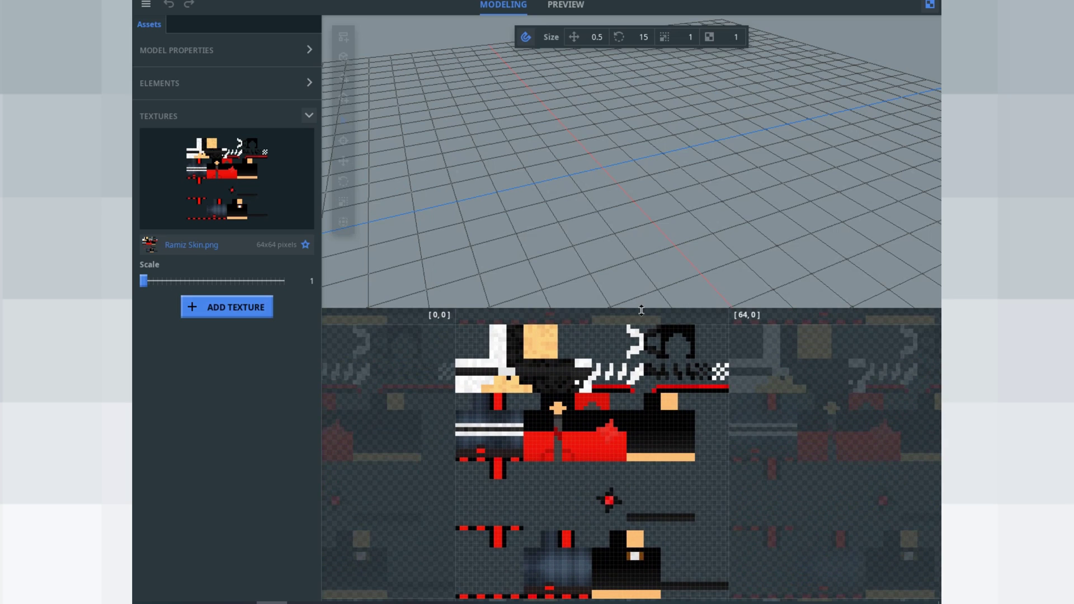
{"action": "left_click_drag", "start_coordinate": [642, 313], "coordinate": [628, 331]}
{"action": "scroll", "coordinate": [622, 342], "scroll_direction": "down", "scroll_amount": 3}
{"action": "middle_click_drag", "start_coordinate": [616, 376], "coordinate": [630, 324]}
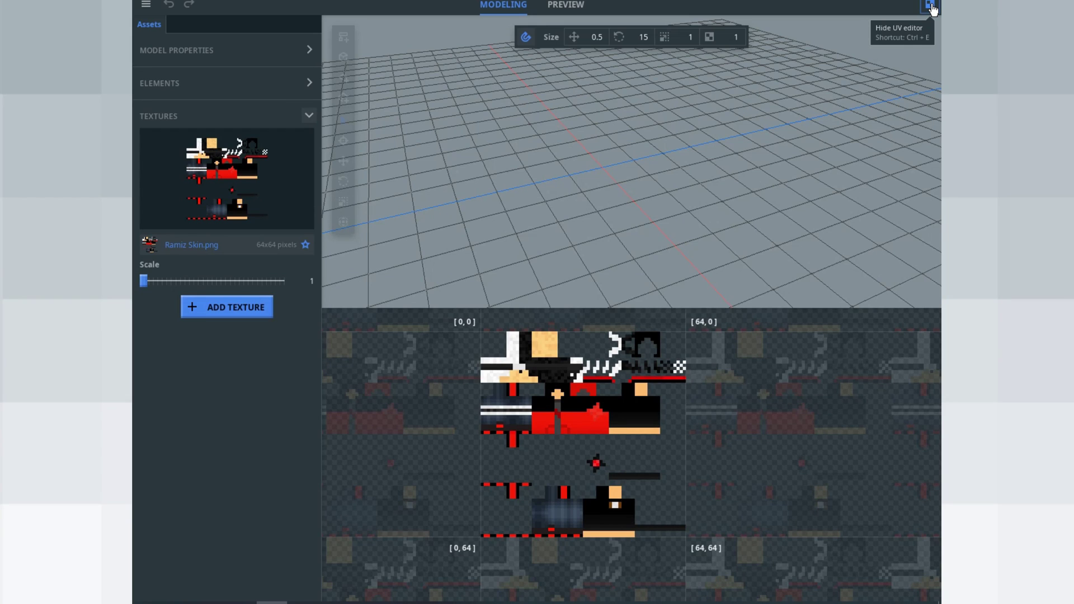
{"action": "left_click", "coordinate": [929, 6]}
{"action": "left_click", "coordinate": [930, 5]}
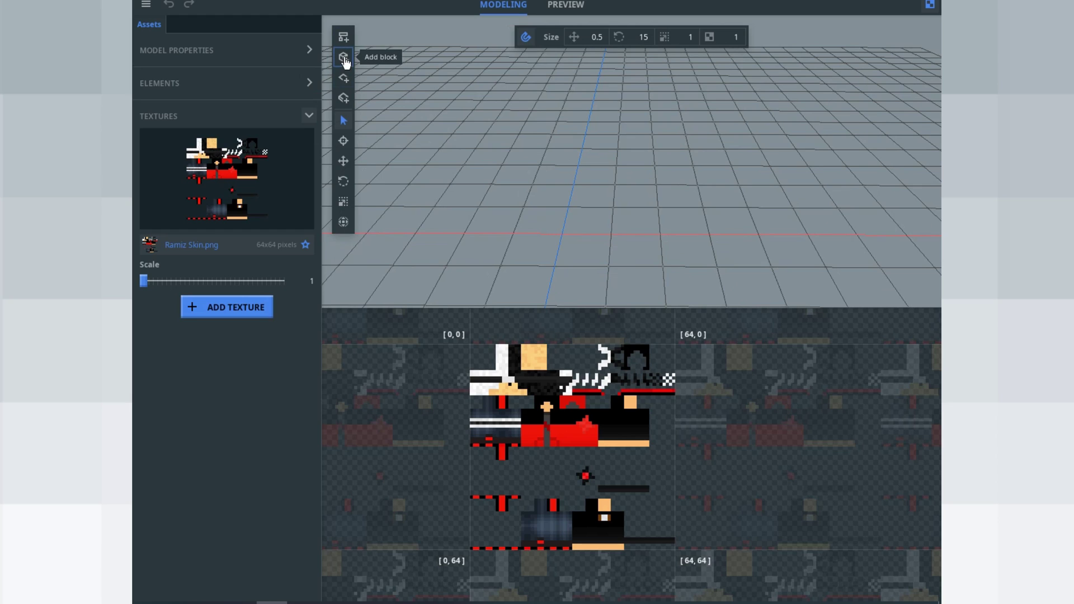
Add a block shape to the model and look at it in the 3D view and UV editor
{"action": "left_click", "coordinate": [343, 59]}
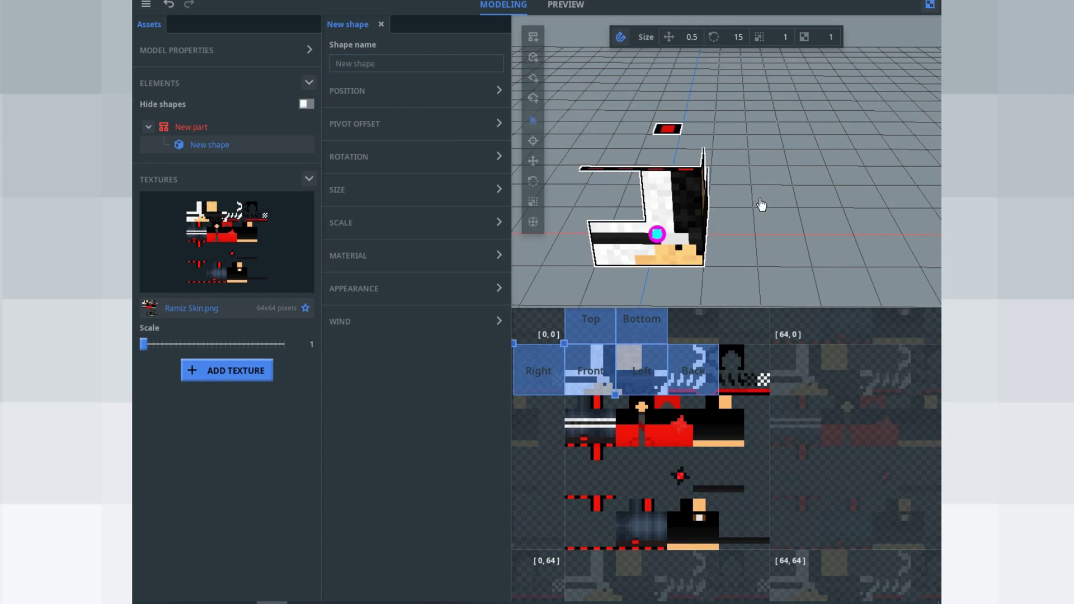
{"action": "left_click_drag", "start_coordinate": [727, 167], "coordinate": [694, 173]}
{"action": "mouse_move", "coordinate": [669, 213]}
{"action": "right_mouse_down"}
{"action": "mouse_move", "coordinate": [650, 187]}
{"action": "mouse_move", "coordinate": [681, 168]}
{"action": "mouse_move", "coordinate": [693, 211]}
{"action": "mouse_move", "coordinate": [667, 209]}
{"action": "right_mouse_up"}
{"action": "right_click_drag", "start_coordinate": [785, 247], "coordinate": [786, 251]}
{"action": "scroll", "coordinate": [767, 255], "scroll_direction": "up", "scroll_amount": 3}
{"action": "middle_click_drag", "start_coordinate": [603, 371], "coordinate": [670, 384]}
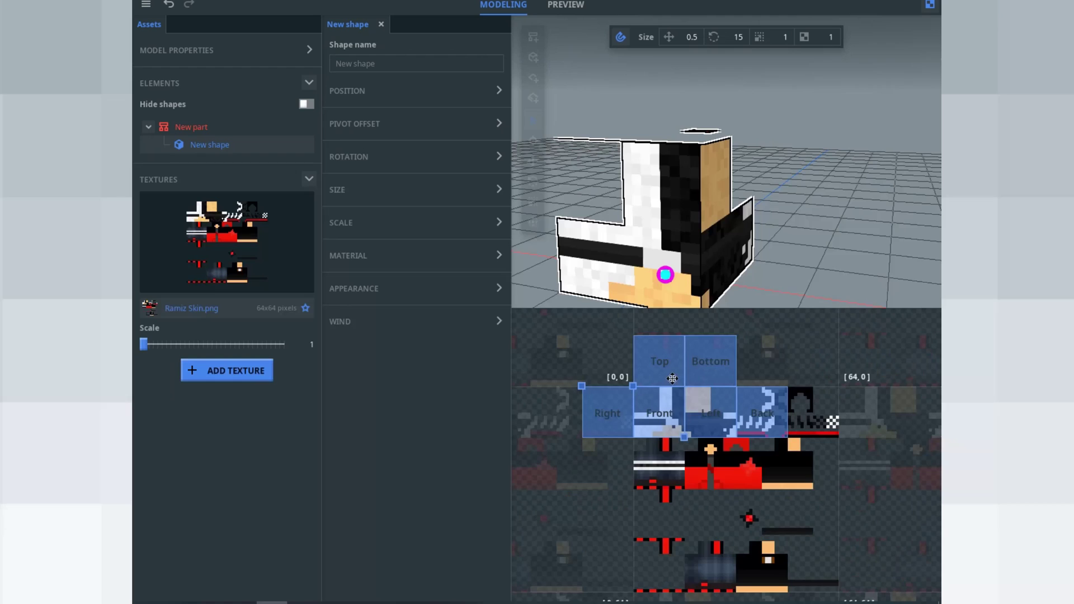
{"action": "scroll", "coordinate": [412, 211], "scroll_direction": "up", "scroll_amount": 5}
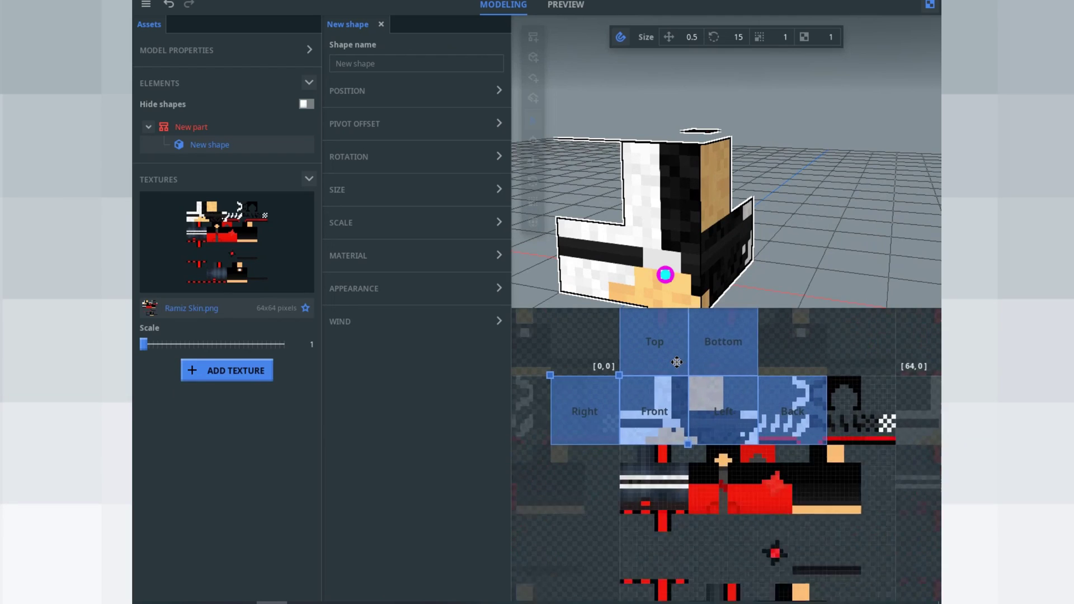
{"action": "scroll", "coordinate": [639, 394], "scroll_direction": "down", "scroll_amount": 5}
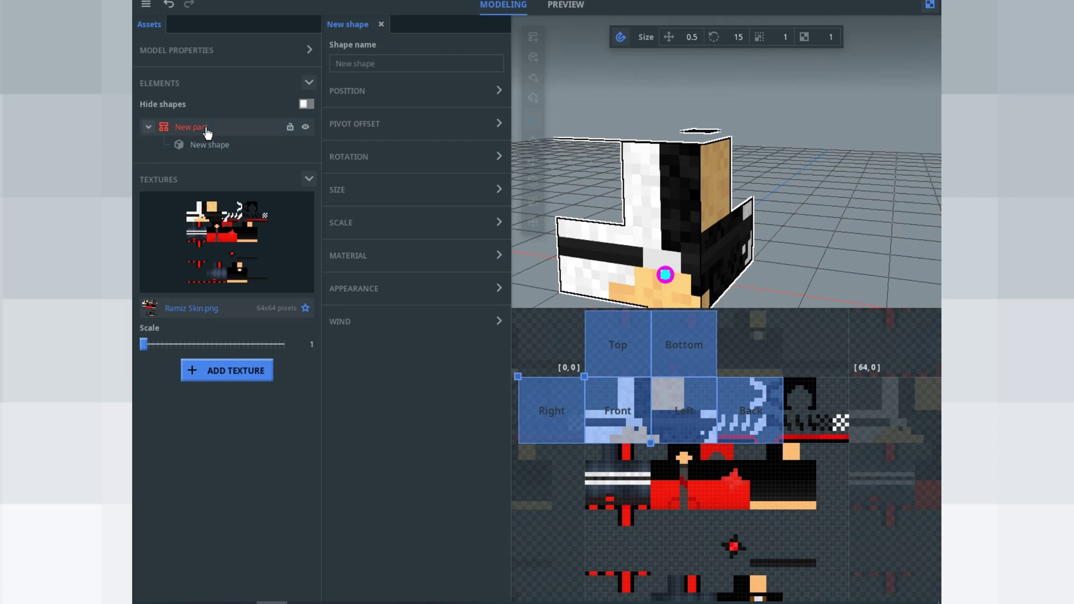
Name the new part Body
{"action": "left_click", "coordinate": [232, 126]}
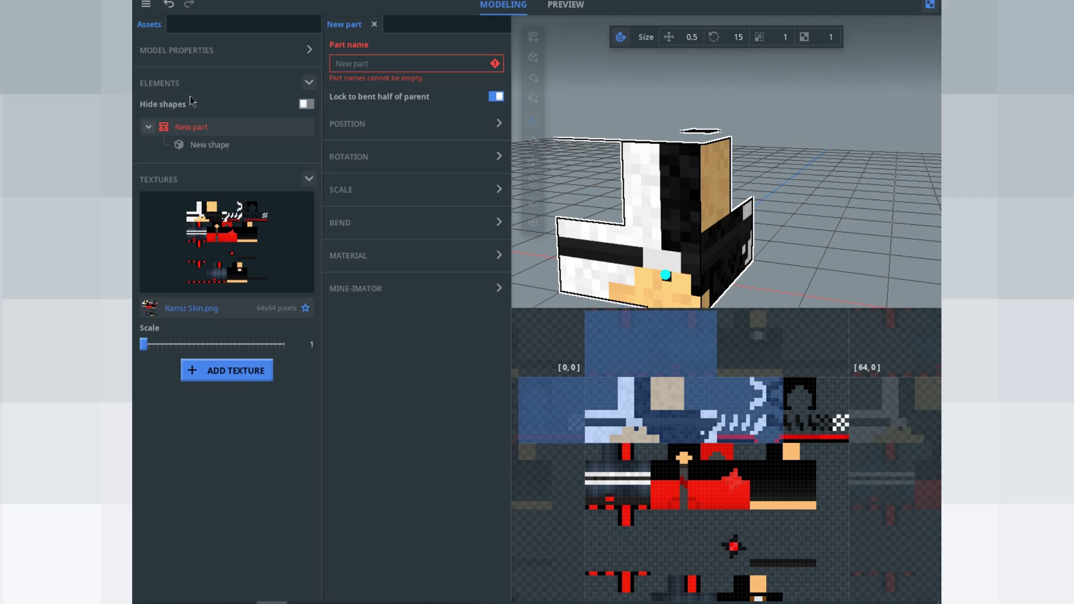
{"action": "left_click", "coordinate": [373, 61]}
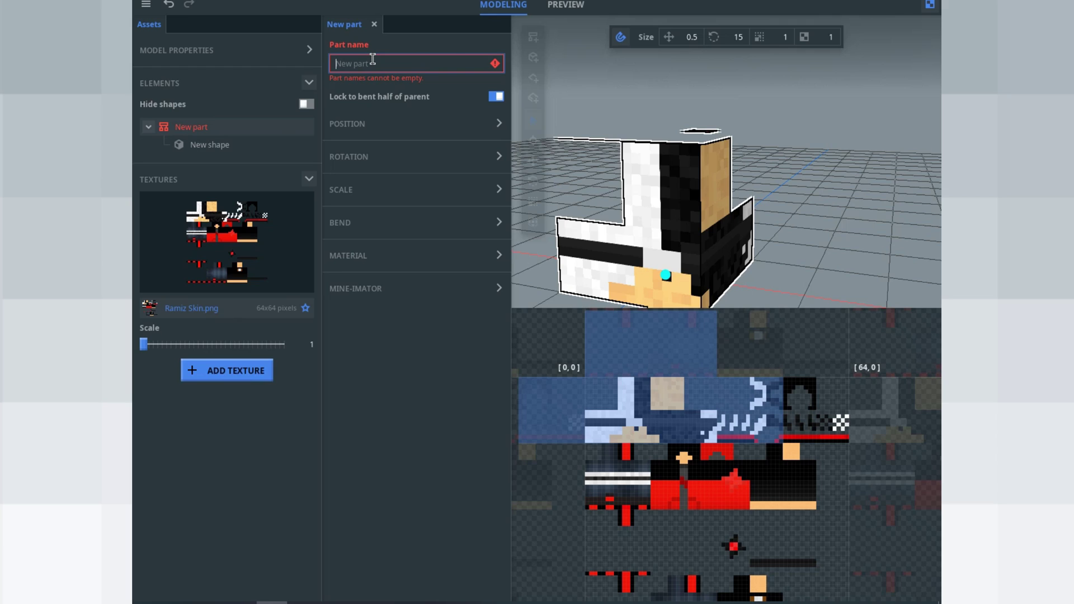
{"action": "type", "text": "Body"}
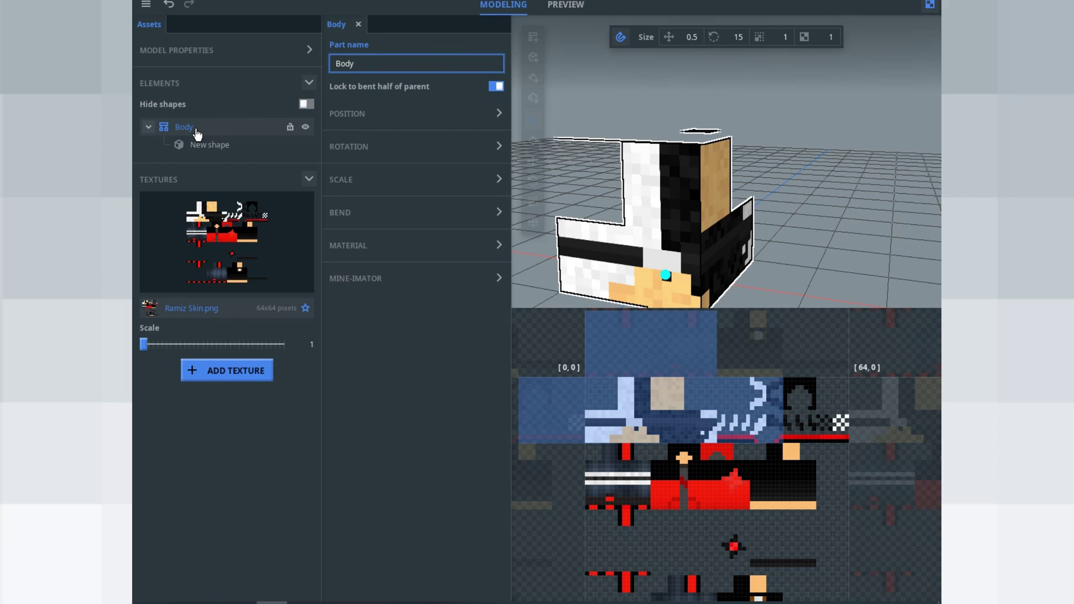
Reposition the UV map of Body's block shape so its front's upper corner meets the corner of the skin's torso front
{"action": "left_click", "coordinate": [217, 146]}
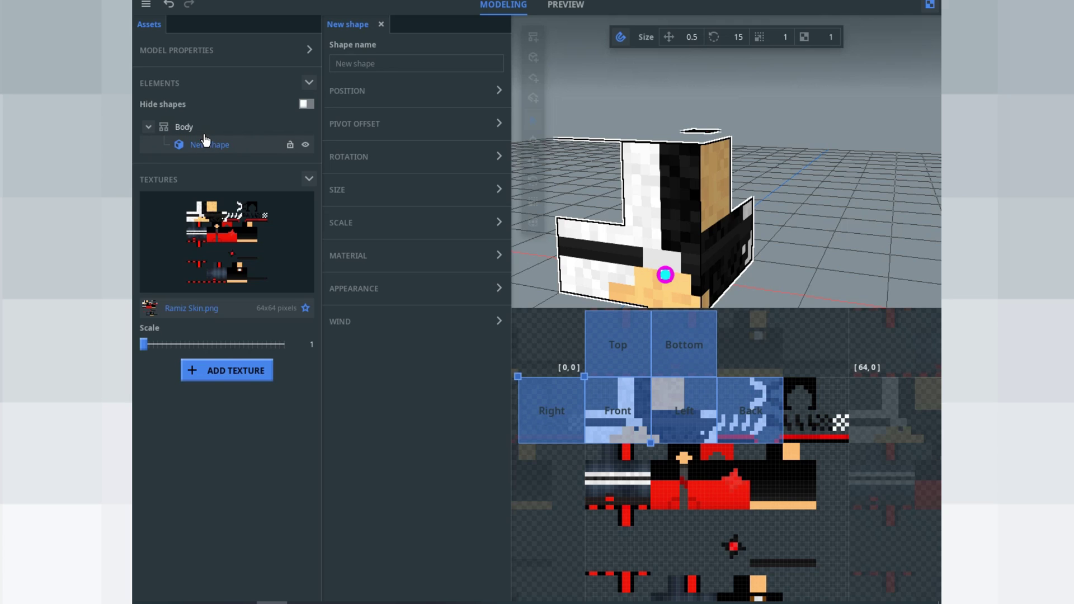
{"action": "left_click", "coordinate": [202, 131]}
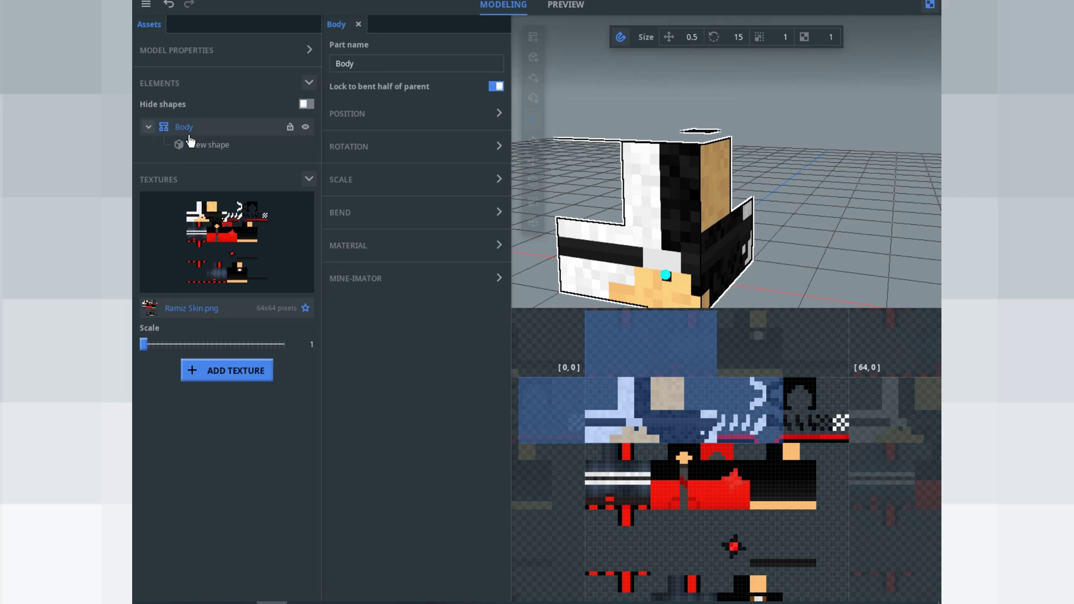
{"action": "left_click", "coordinate": [216, 147]}
{"action": "left_click", "coordinate": [218, 132]}
{"action": "left_click", "coordinate": [212, 146]}
{"action": "scroll", "coordinate": [654, 475], "scroll_direction": "up", "scroll_amount": 3}
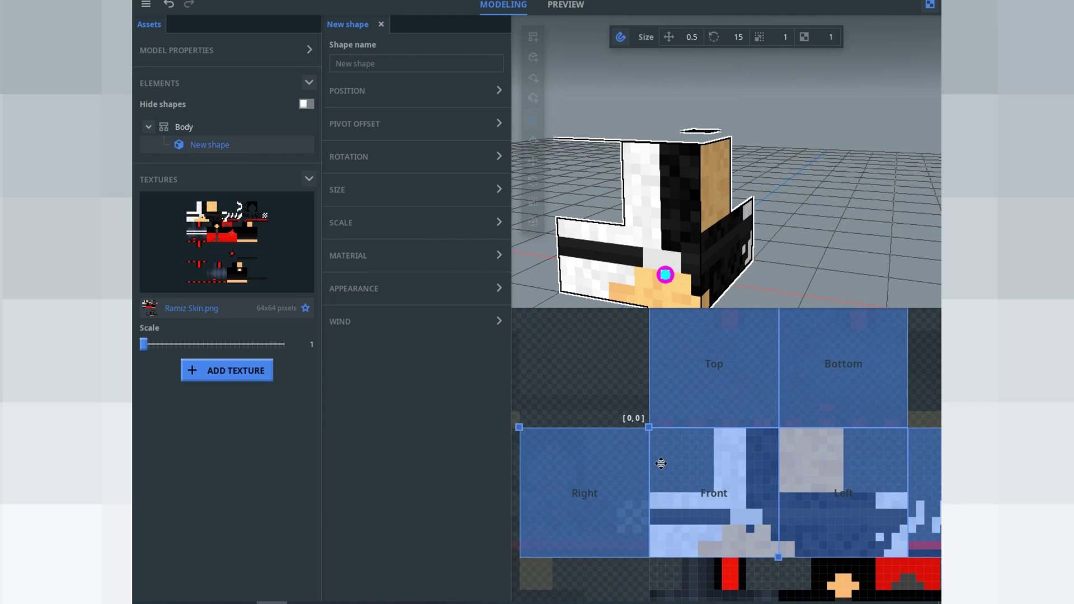
{"action": "scroll", "coordinate": [653, 475], "scroll_direction": "down", "scroll_amount": 3}
{"action": "scroll", "coordinate": [665, 442], "scroll_direction": "up", "scroll_amount": 2}
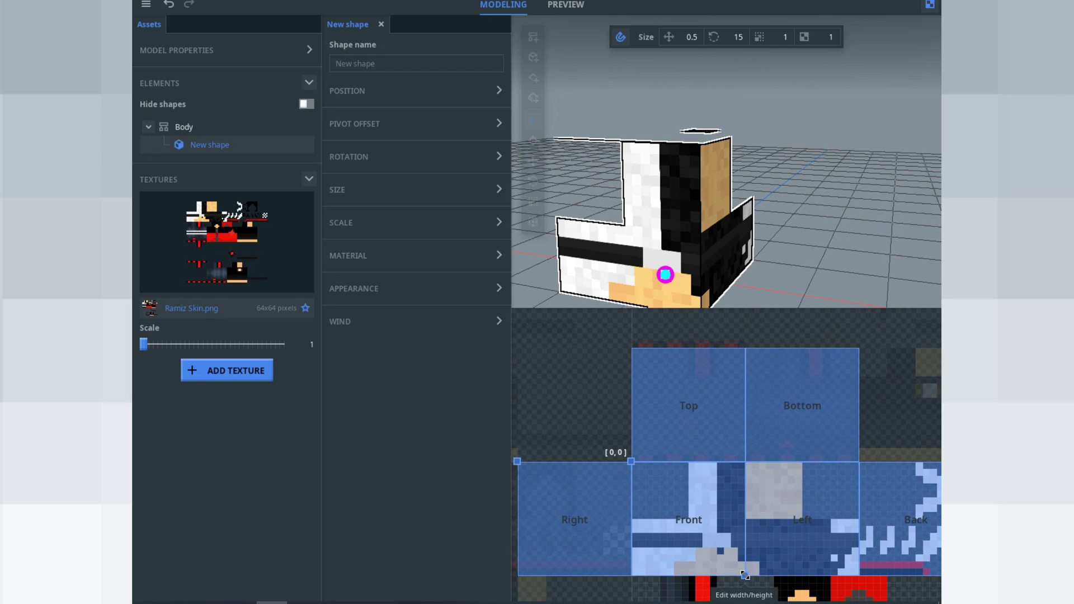
{"action": "middle_click_drag", "start_coordinate": [679, 477], "coordinate": [663, 387]}
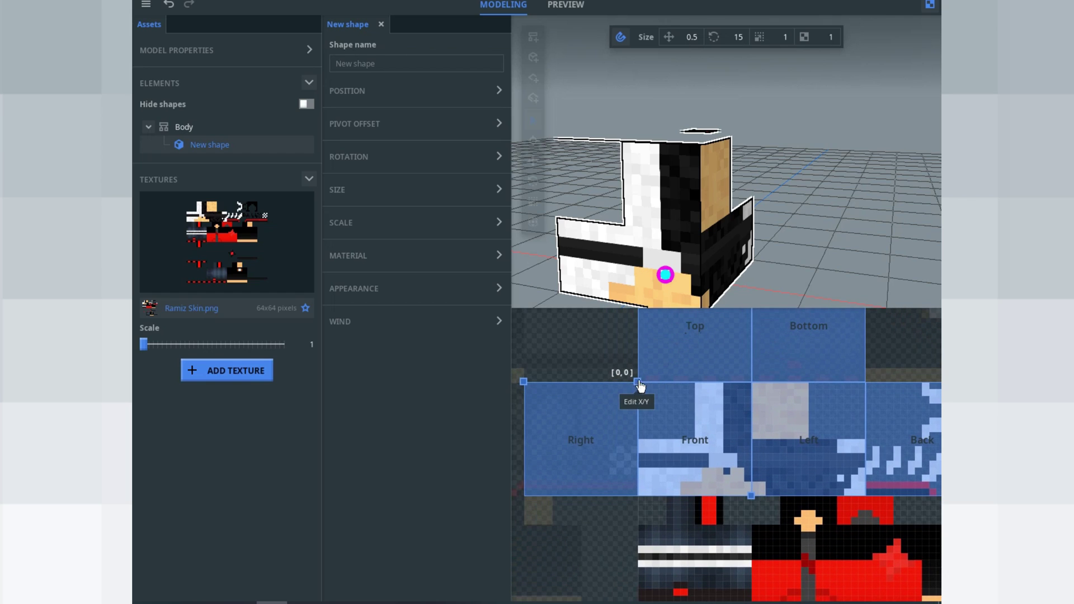
{"action": "left_click_drag", "start_coordinate": [638, 384], "coordinate": [783, 528]}
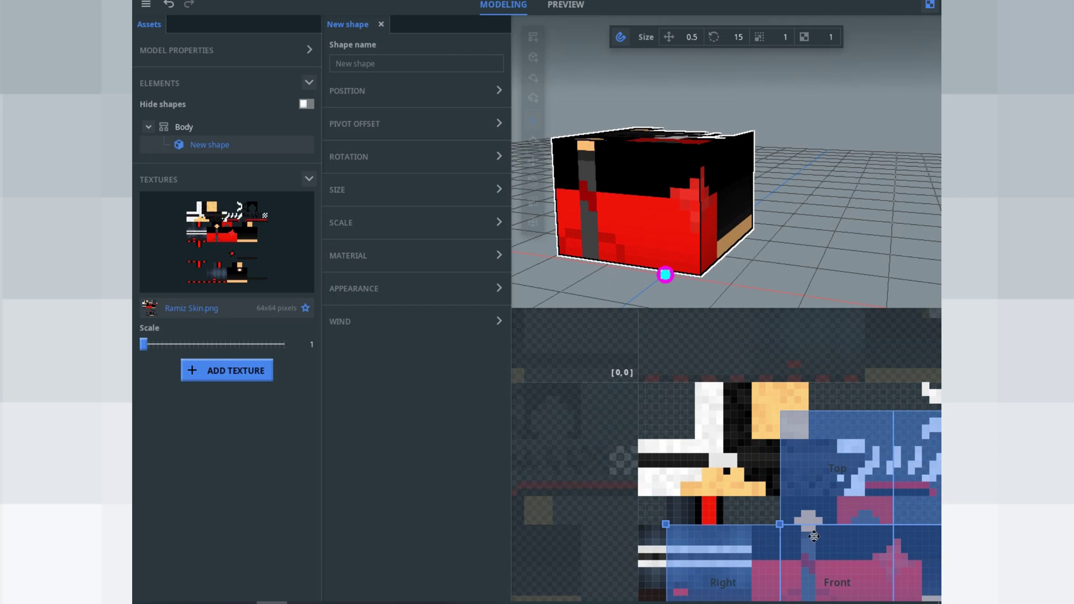
Reduce the block's depth, width and height in the UV editor so its faces fit the torso area of the skin
{"action": "scroll", "coordinate": [811, 523], "scroll_direction": "up", "scroll_amount": 2}
{"action": "middle_click_drag", "start_coordinate": [857, 566], "coordinate": [773, 459]}
{"action": "scroll", "coordinate": [759, 458], "scroll_direction": "up", "scroll_amount": 1}
{"action": "scroll", "coordinate": [706, 455], "scroll_direction": "down", "scroll_amount": 2}
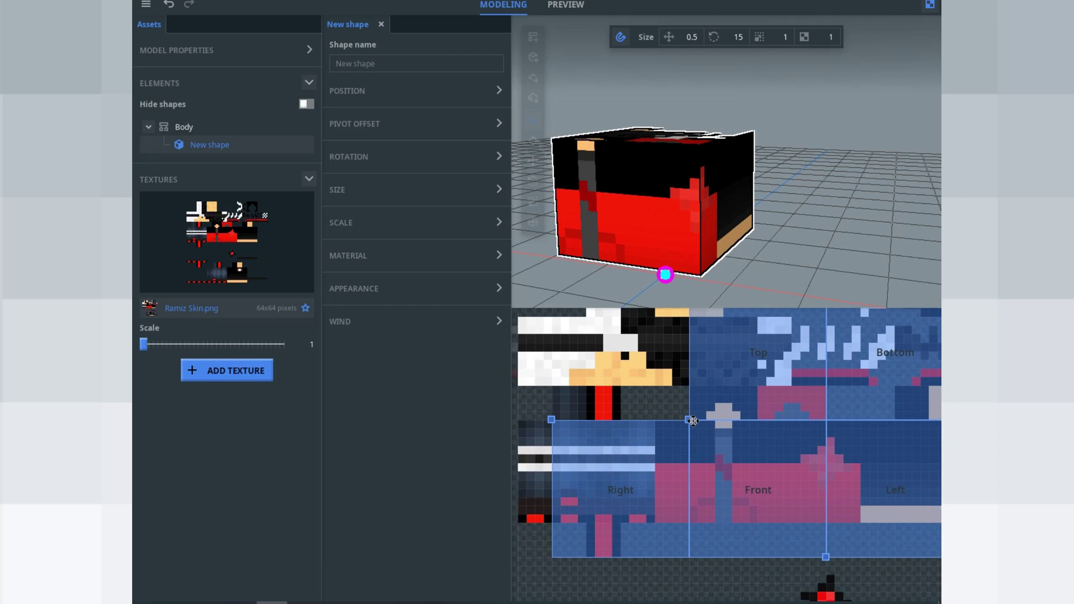
{"action": "middle_click_drag", "start_coordinate": [717, 431], "coordinate": [705, 398]}
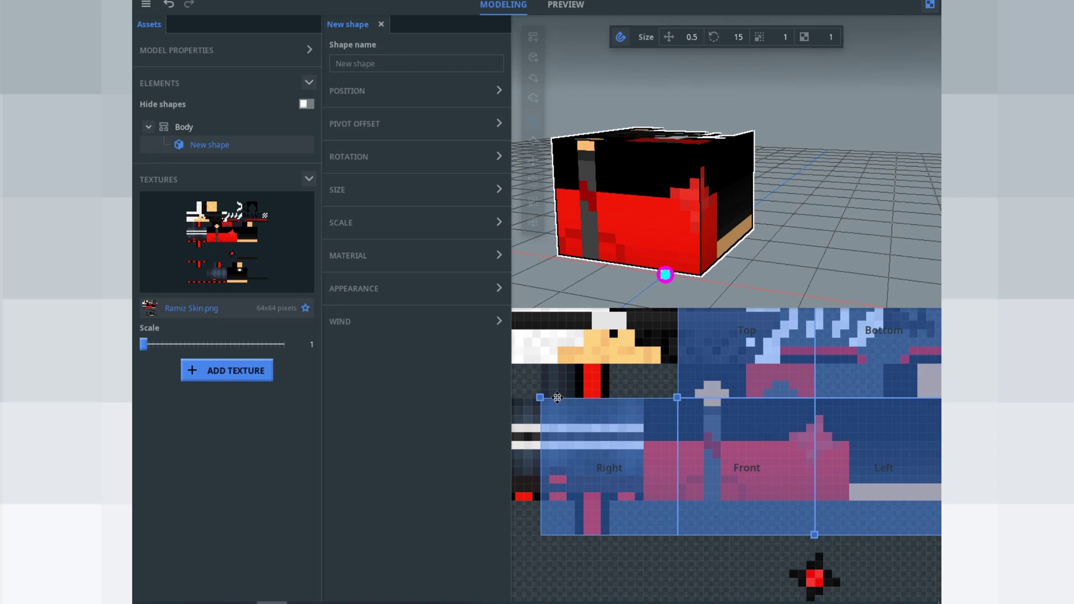
{"action": "left_click_drag", "start_coordinate": [550, 397], "coordinate": [651, 398]}
{"action": "middle_click_drag", "start_coordinate": [787, 459], "coordinate": [703, 443]}
{"action": "left_click_drag", "start_coordinate": [730, 520], "coordinate": [665, 485]}
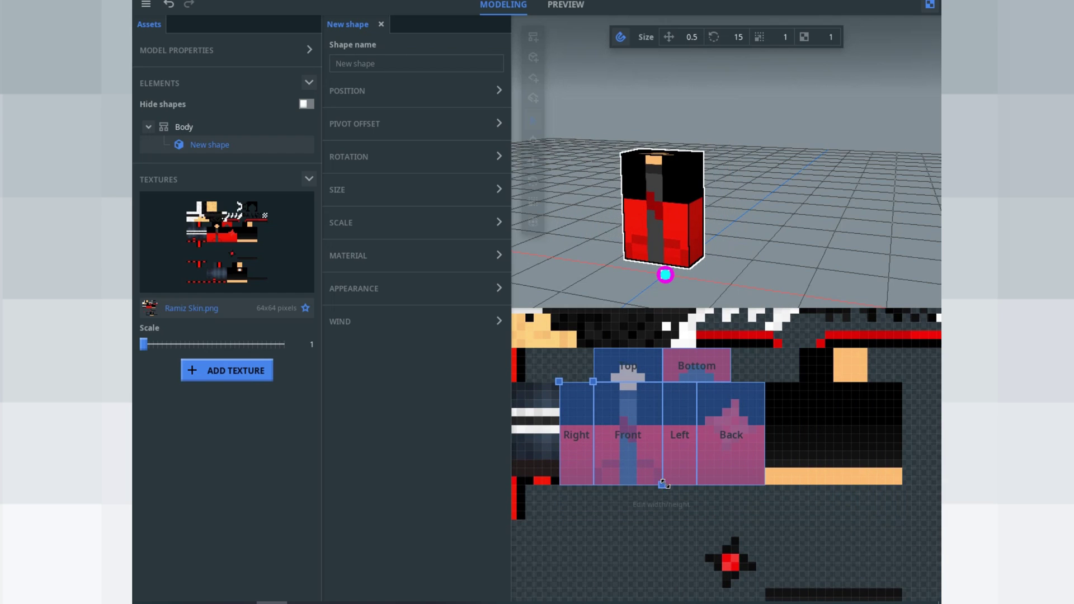
Activate the combined transform tool for Body's block shape and examine the block's height relative to the ground grid
{"action": "middle_click_drag", "start_coordinate": [687, 433], "coordinate": [684, 485]}
{"action": "scroll", "coordinate": [691, 499], "scroll_direction": "up", "scroll_amount": 2}
{"action": "left_click_drag", "start_coordinate": [688, 155], "coordinate": [757, 186]}
{"action": "scroll", "coordinate": [724, 197], "scroll_direction": "up", "scroll_amount": 2}
{"action": "scroll", "coordinate": [726, 202], "scroll_direction": "down", "scroll_amount": 2}
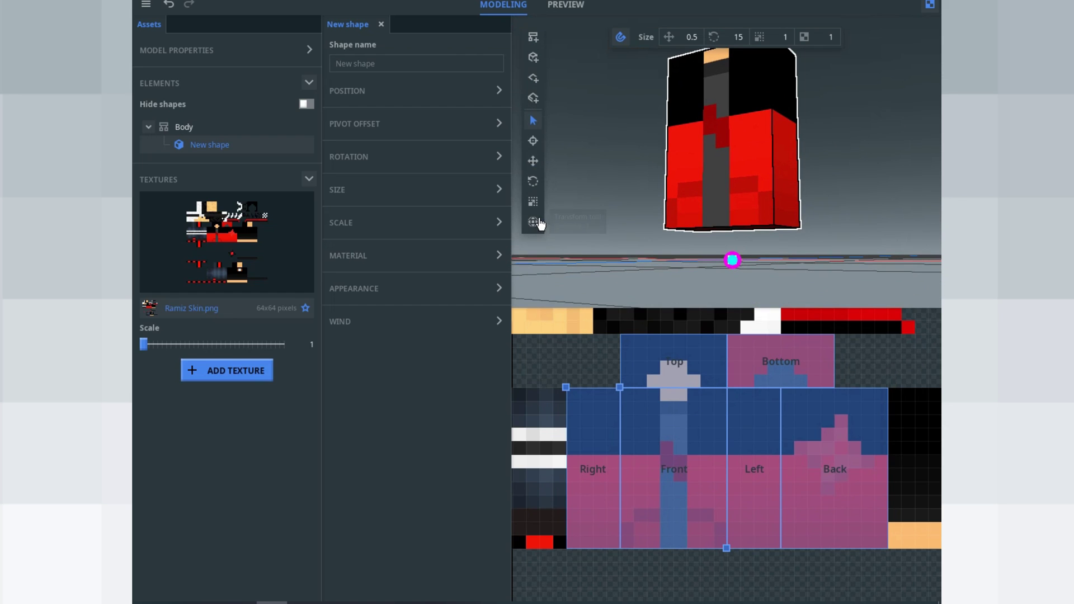
{"action": "left_click", "coordinate": [535, 223]}
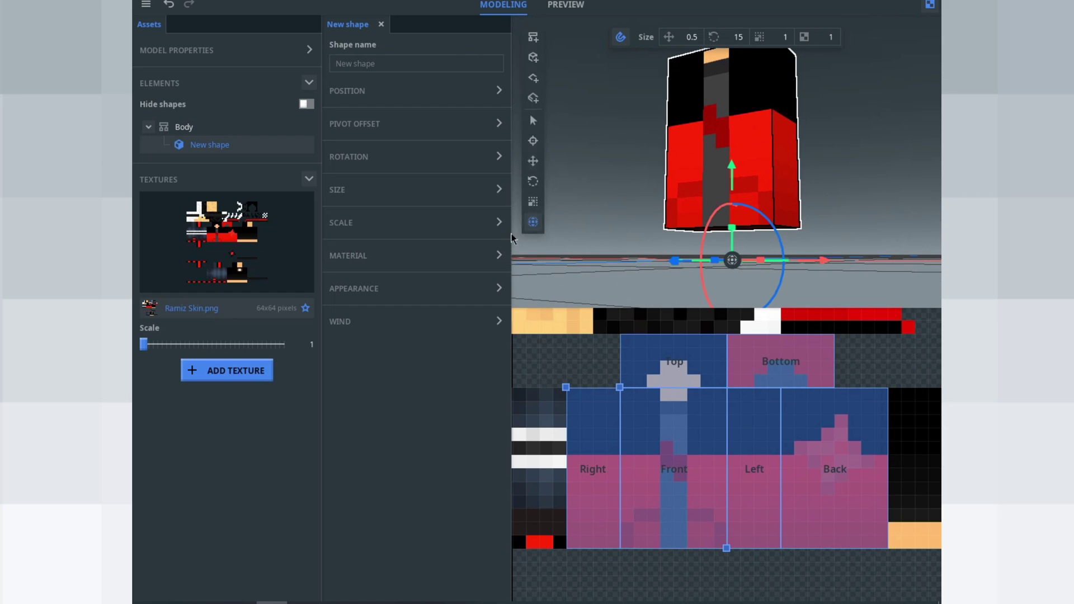
{"action": "left_click_drag", "start_coordinate": [878, 170], "coordinate": [787, 191]}
{"action": "scroll", "coordinate": [848, 197], "scroll_direction": "up", "scroll_amount": 2}
{"action": "scroll", "coordinate": [813, 196], "scroll_direction": "down", "scroll_amount": 2}
{"action": "scroll", "coordinate": [806, 193], "scroll_direction": "up", "scroll_amount": 2}
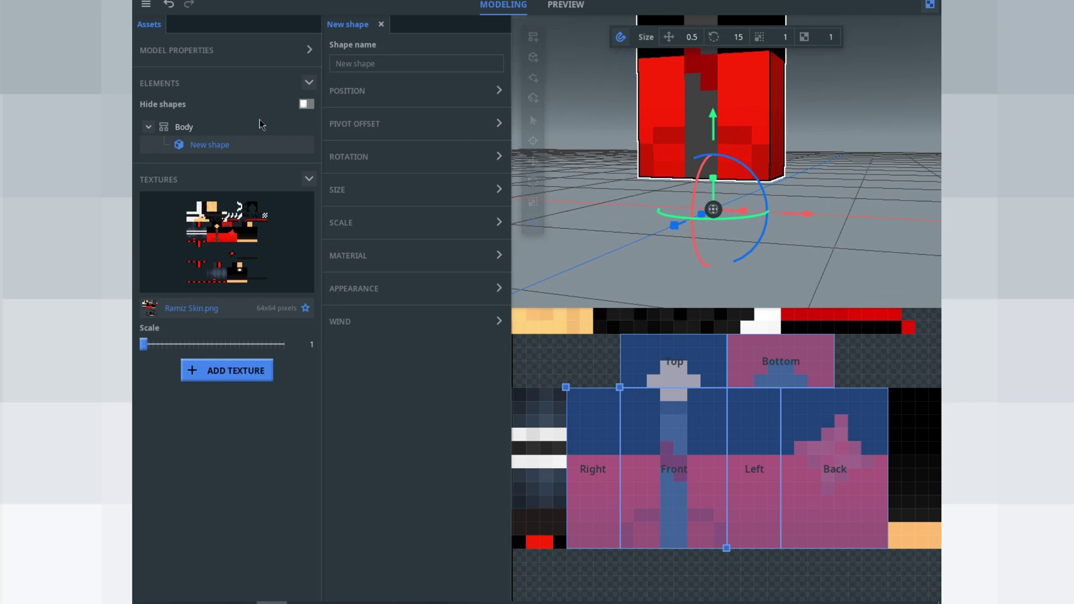
Set the Y pivot offset of the block shape to 0 and check its base against the grid from several sides
{"action": "left_click", "coordinate": [498, 125]}
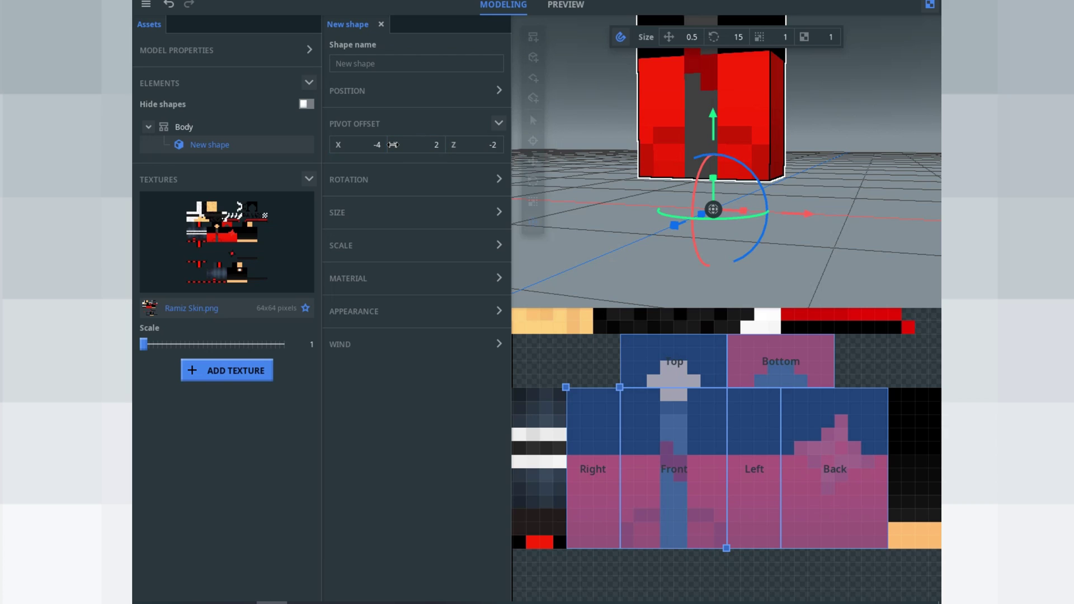
{"action": "left_click_drag", "start_coordinate": [433, 144], "coordinate": [422, 144]}
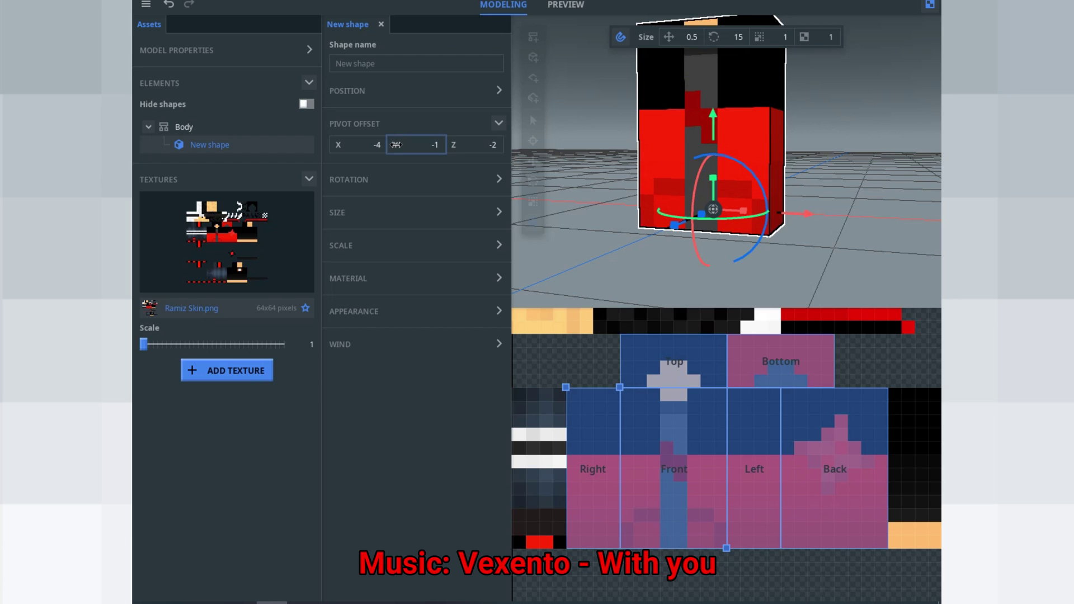
{"action": "left_click_drag", "start_coordinate": [396, 145], "coordinate": [407, 145]}
{"action": "left_click_drag", "start_coordinate": [664, 129], "coordinate": [610, 146]}
{"action": "scroll", "coordinate": [700, 131], "scroll_direction": "up", "scroll_amount": 5}
{"action": "scroll", "coordinate": [700, 130], "scroll_direction": "down", "scroll_amount": 5}
{"action": "left_click_drag", "start_coordinate": [806, 148], "coordinate": [868, 165]}
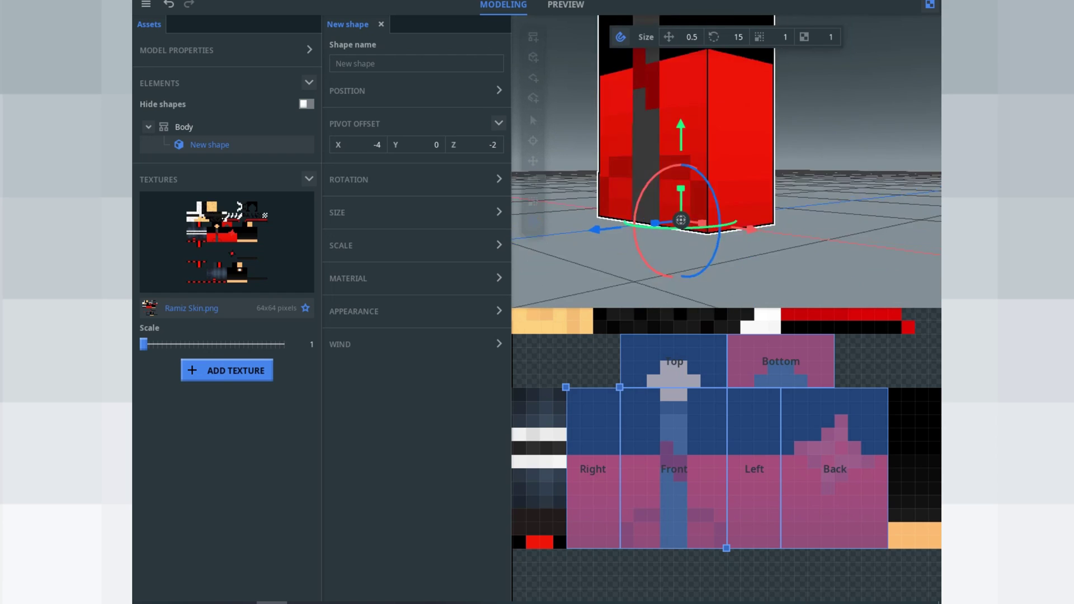
Select the Body part and enable bending on its X, Y and Z axes
{"action": "left_click_drag", "start_coordinate": [768, 153], "coordinate": [706, 123]}
{"action": "key", "text": "ctrl+z"}
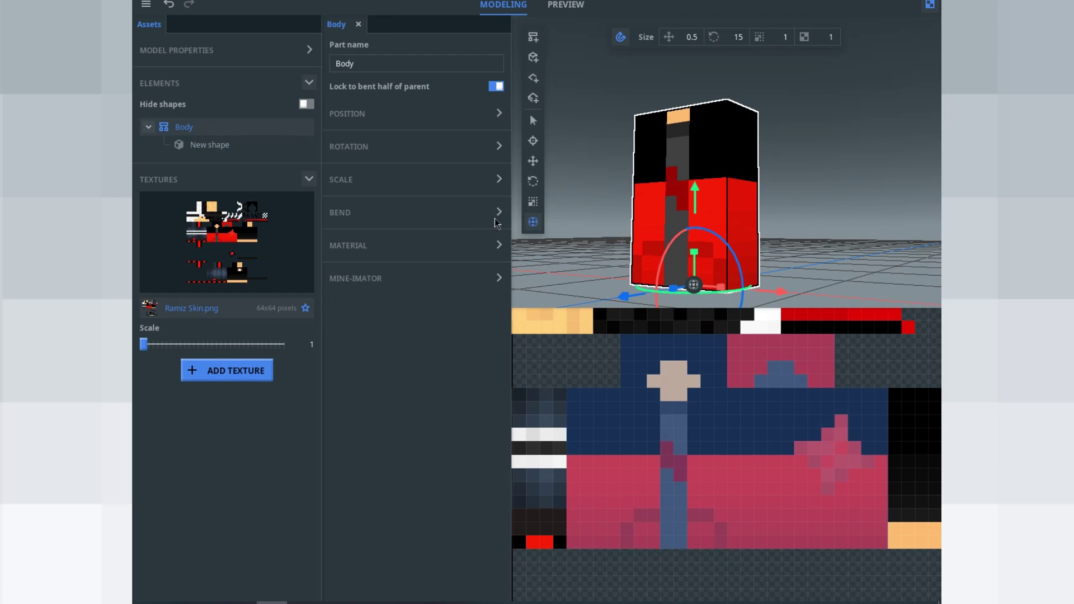
{"action": "left_click", "coordinate": [491, 223]}
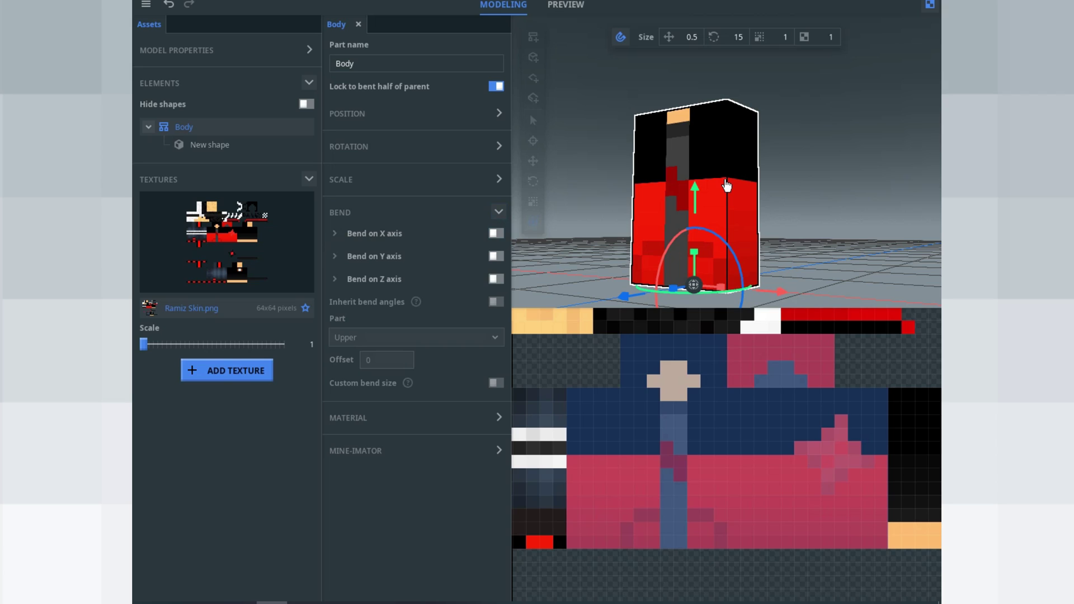
{"action": "left_click", "coordinate": [495, 234]}
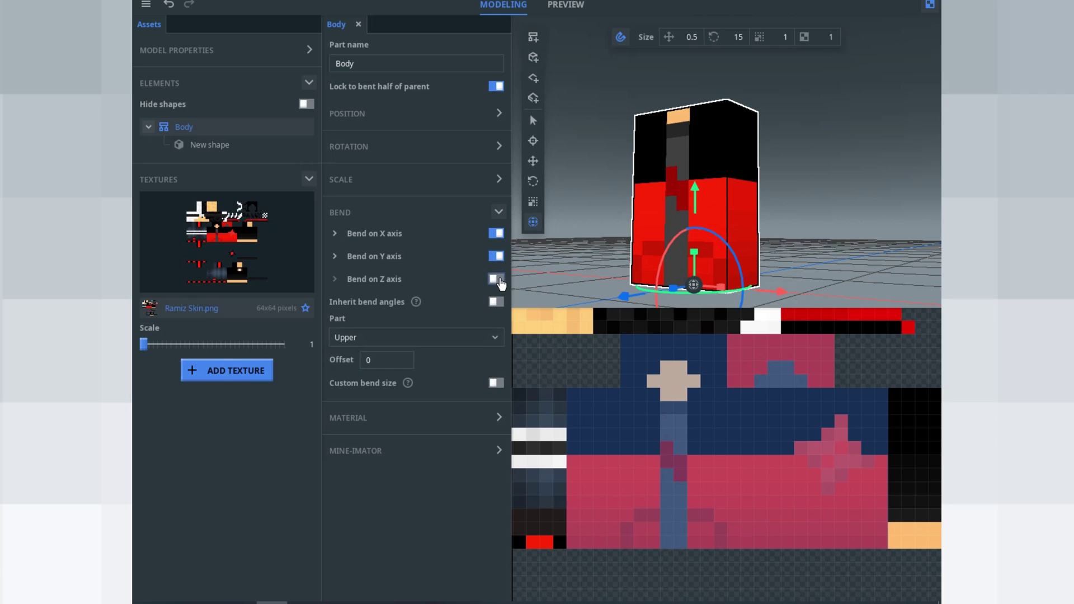
{"action": "left_click", "coordinate": [495, 279]}
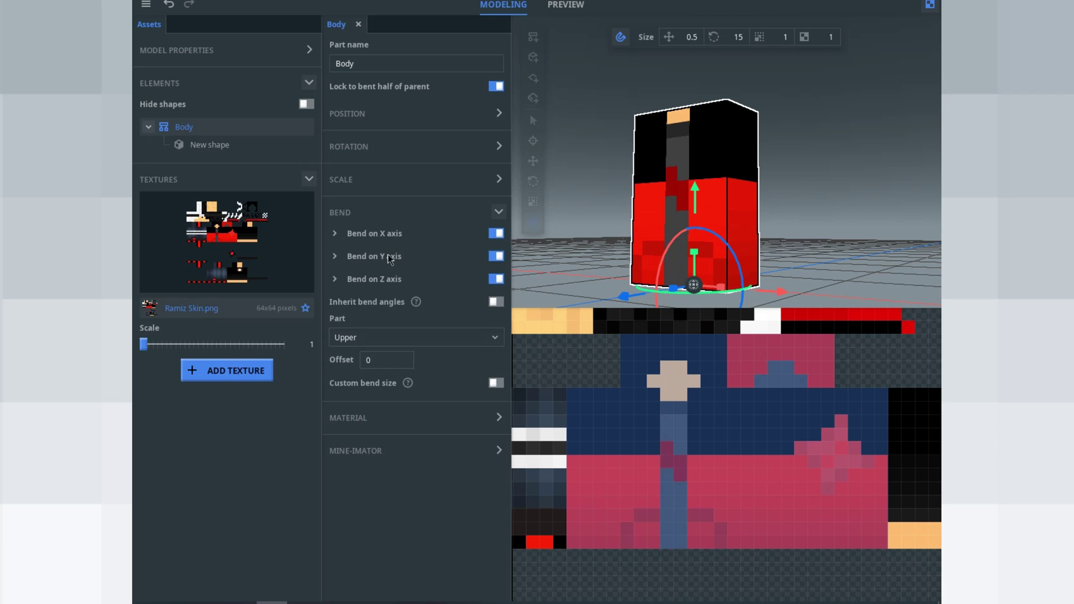
Try a default angle of 66° for Body's Y-axis bend and inspect the twisted block
{"action": "left_click", "coordinate": [339, 256]}
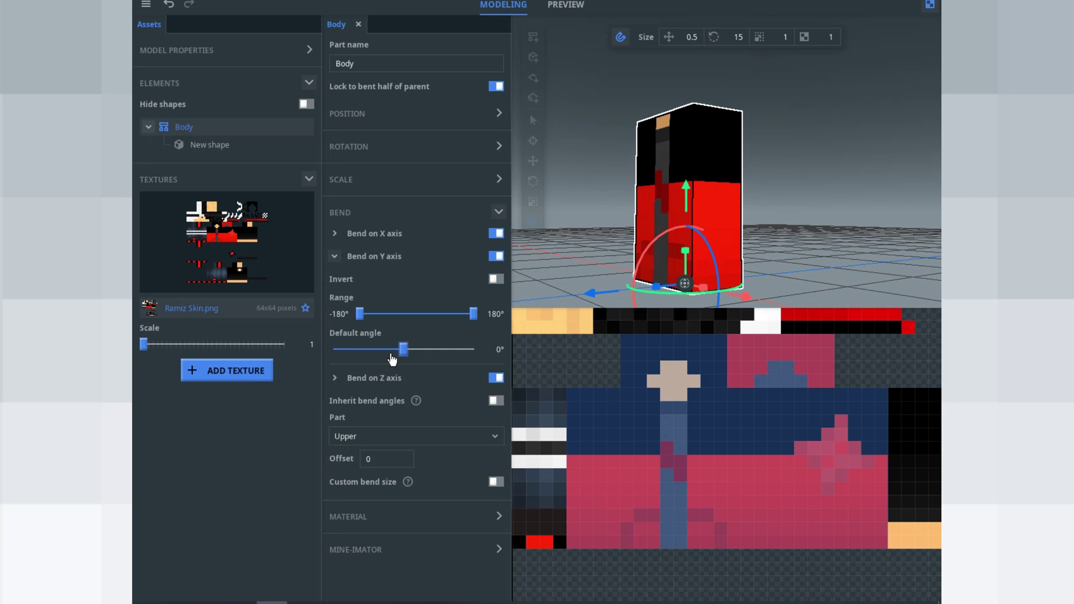
{"action": "left_click_drag", "start_coordinate": [402, 356], "coordinate": [429, 350]}
{"action": "left_click_drag", "start_coordinate": [832, 157], "coordinate": [800, 154]}
{"action": "right_click_drag", "start_coordinate": [799, 154], "coordinate": [791, 166]}
{"action": "scroll", "coordinate": [798, 195], "scroll_direction": "up", "scroll_amount": 5}
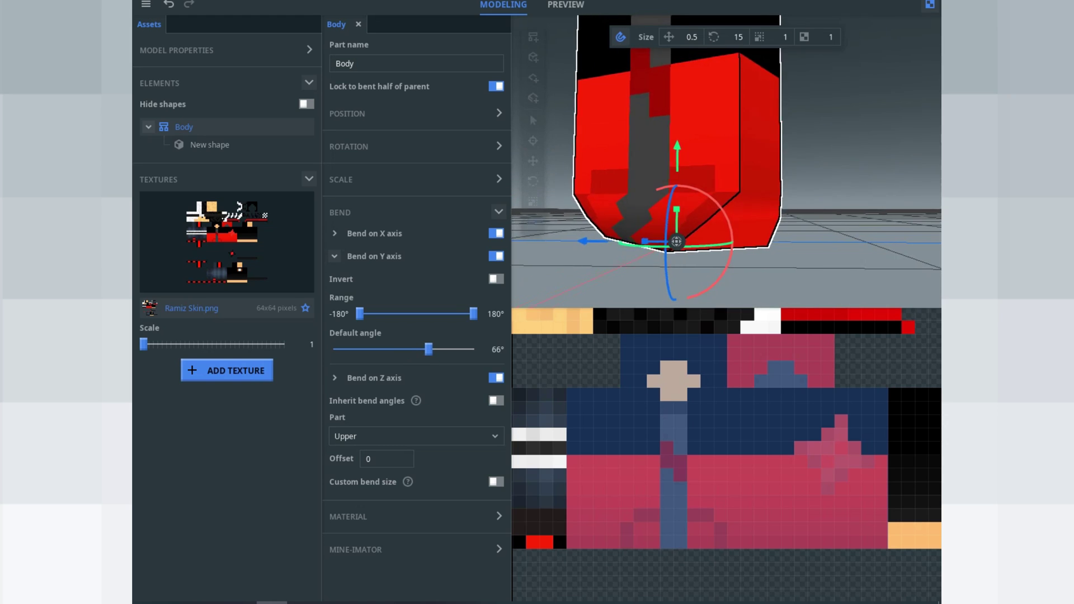
{"action": "left_click_drag", "start_coordinate": [798, 196], "coordinate": [767, 223]}
{"action": "scroll", "coordinate": [816, 236], "scroll_direction": "down", "scroll_amount": 2}
{"action": "scroll", "coordinate": [816, 236], "scroll_direction": "down", "scroll_amount": 1}
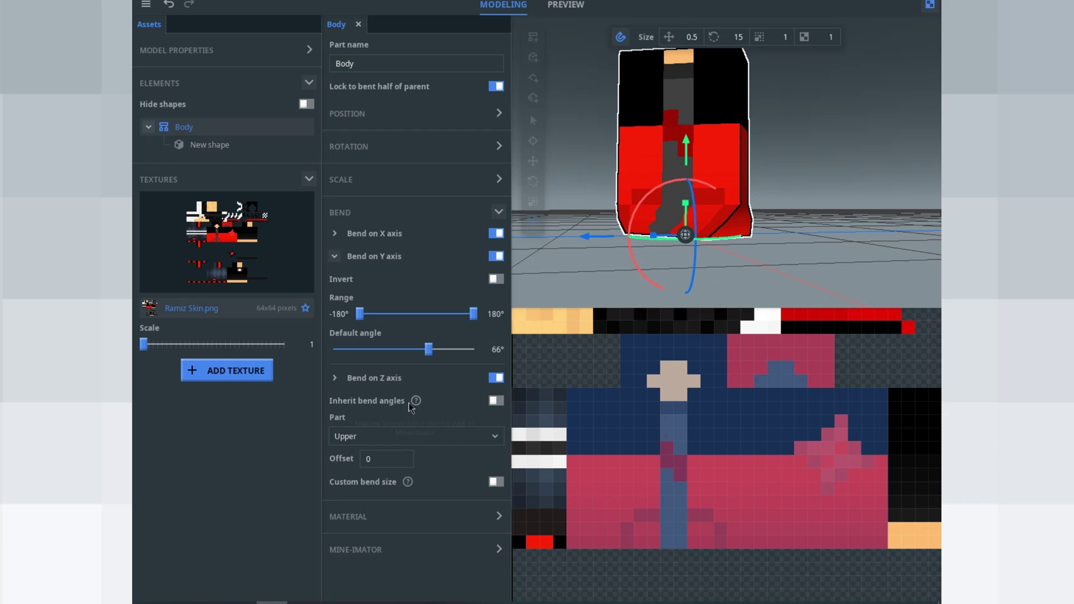
Keep Upper as Body's bending part and set the bend offset to 6
{"action": "left_click", "coordinate": [363, 433]}
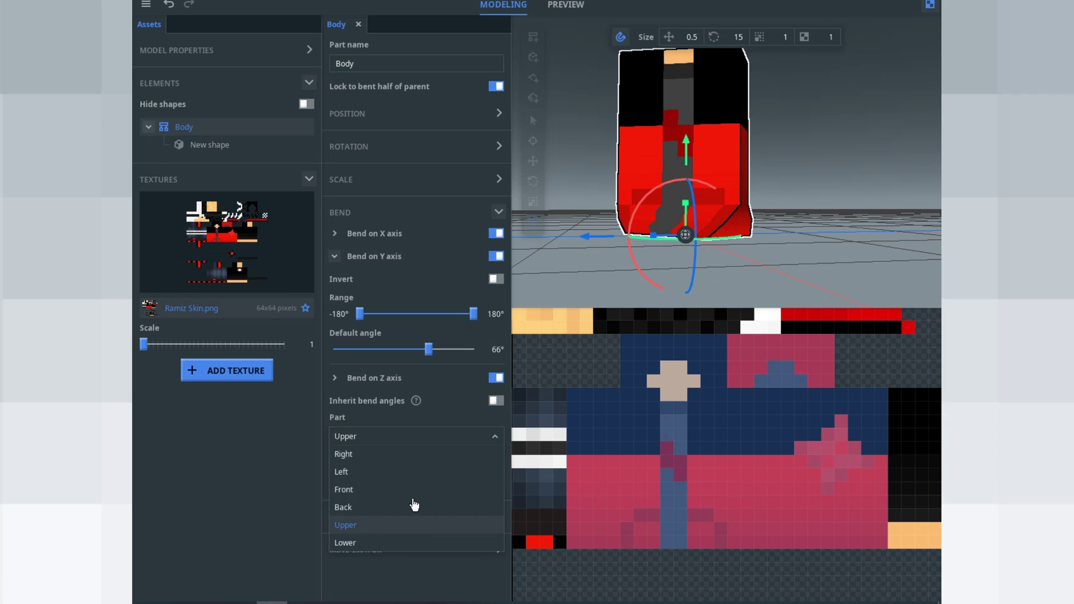
{"action": "left_click", "coordinate": [392, 528]}
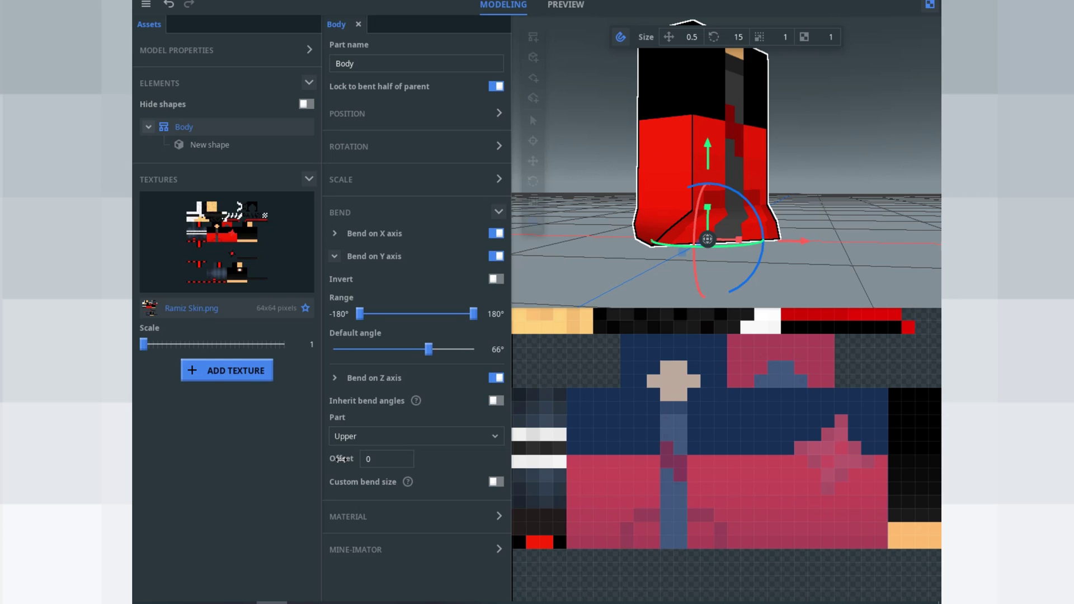
{"action": "left_click_drag", "start_coordinate": [341, 460], "coordinate": [694, 235]}
{"action": "right_click_drag", "start_coordinate": [588, 259], "coordinate": [598, 219]}
{"action": "left_click_drag", "start_coordinate": [340, 460], "coordinate": [357, 460]}
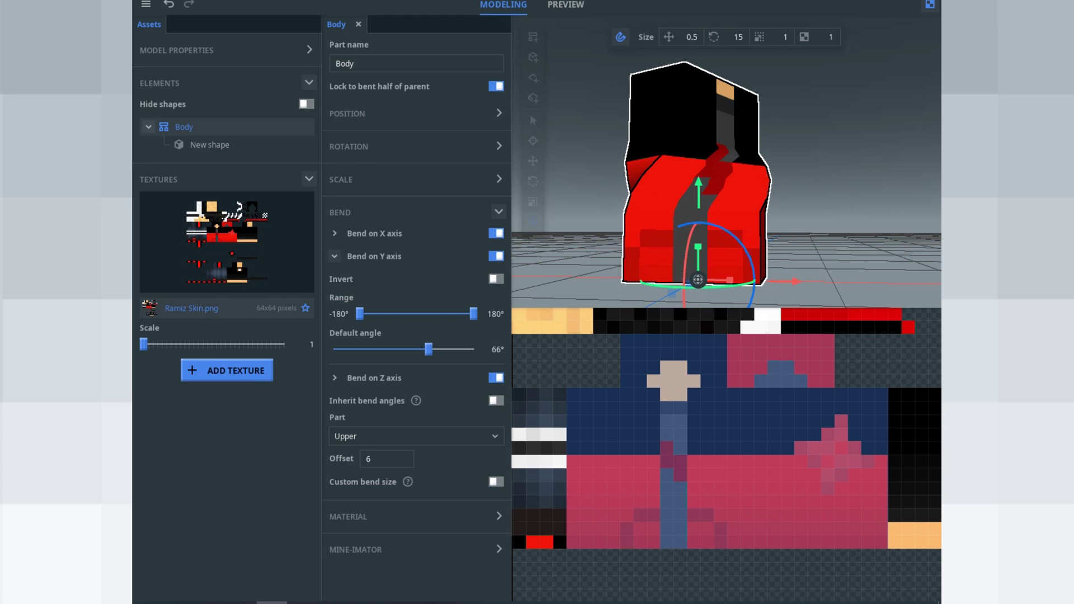
{"action": "left_click_drag", "start_coordinate": [867, 133], "coordinate": [839, 145]}
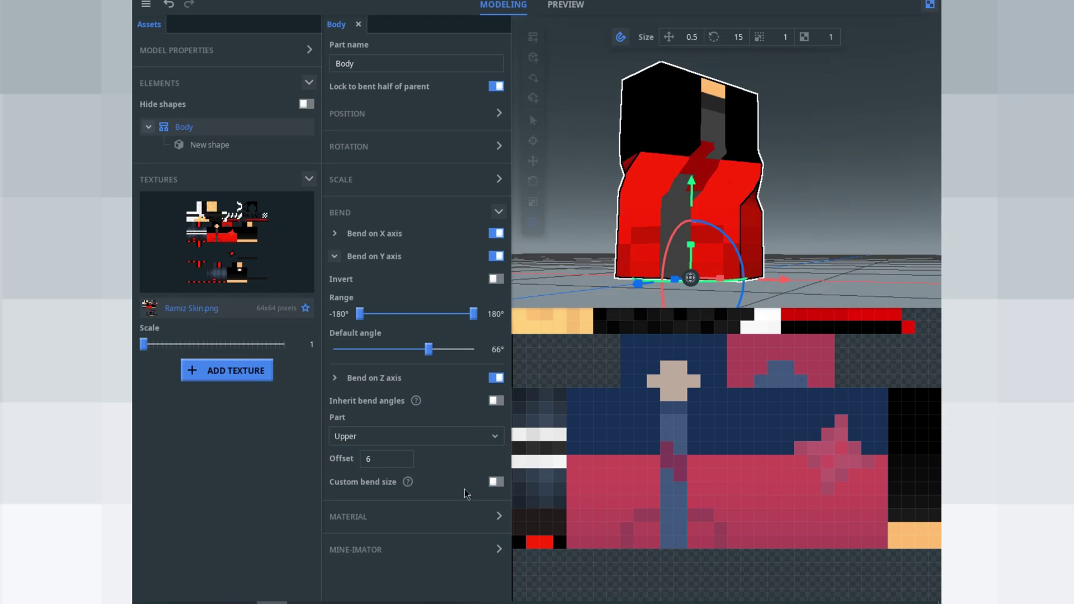
Enable a custom bend size for Body and try a size of 7.8
{"action": "left_click", "coordinate": [497, 481]}
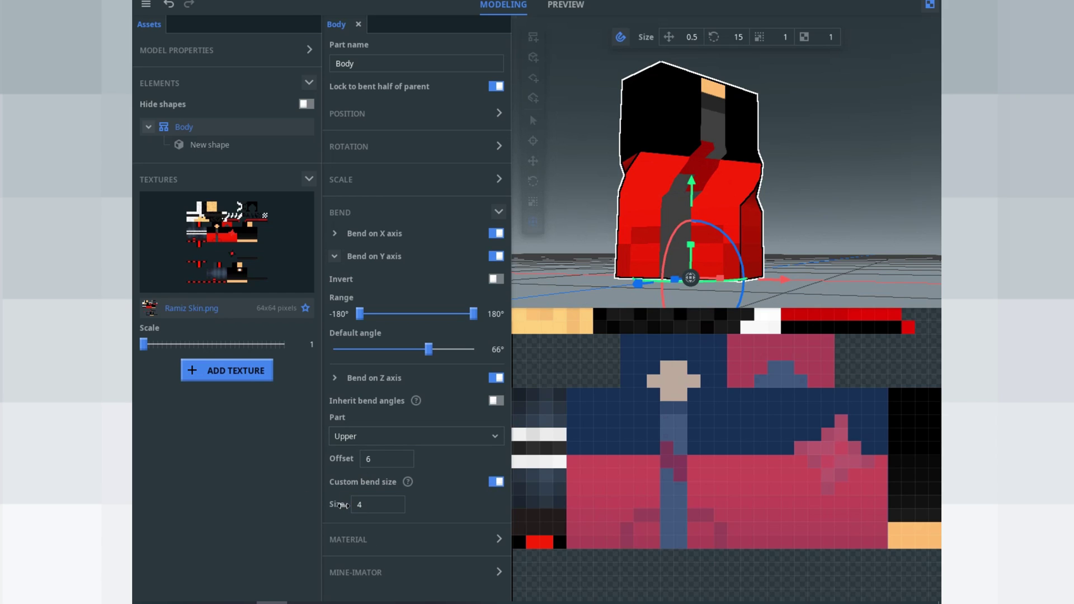
{"action": "left_click_drag", "start_coordinate": [331, 508], "coordinate": [383, 507]}
{"action": "left_click", "coordinate": [372, 506]}
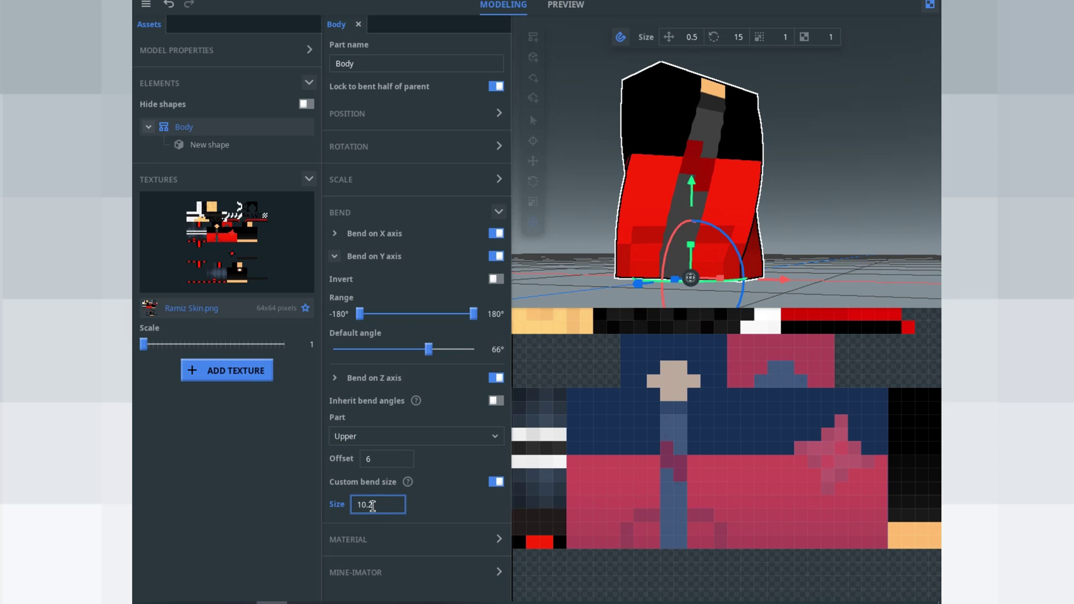
{"action": "left_click_drag", "start_coordinate": [795, 135], "coordinate": [855, 170]}
{"action": "scroll", "coordinate": [855, 170], "scroll_direction": "up", "scroll_amount": 4}
{"action": "scroll", "coordinate": [855, 170], "scroll_direction": "down", "scroll_amount": 3}
{"action": "scroll", "coordinate": [883, 158], "scroll_direction": "up", "scroll_amount": 3}
{"action": "left_click_drag", "start_coordinate": [378, 505], "coordinate": [355, 505]}
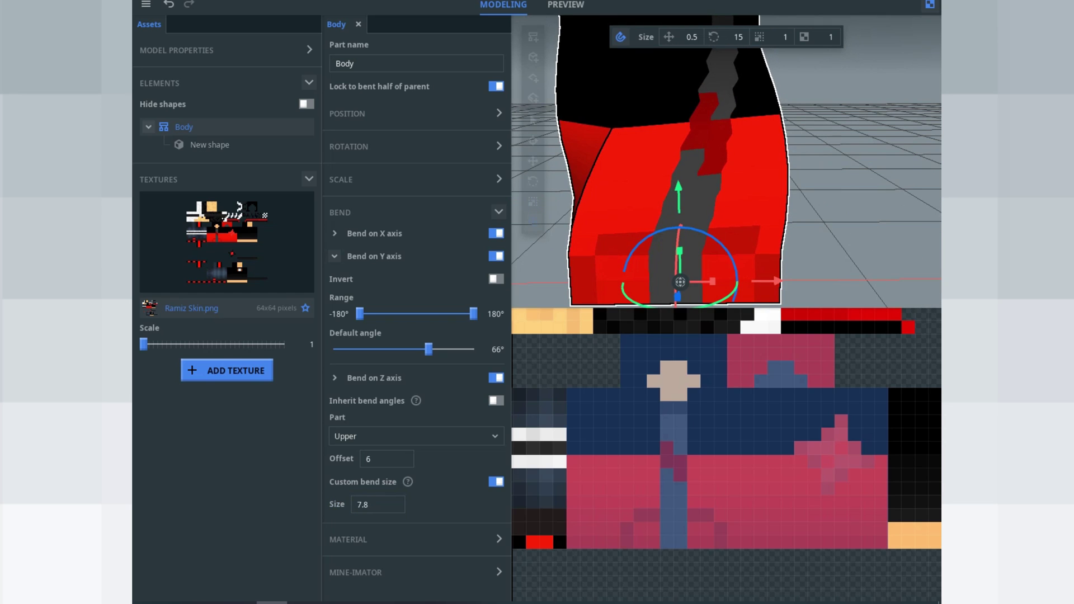
Set Body's custom bend size to 10 and view the smoother twist
{"action": "scroll", "coordinate": [844, 242], "scroll_direction": "down", "scroll_amount": 2}
{"action": "left_click_drag", "start_coordinate": [817, 255], "coordinate": [757, 191]}
{"action": "left_click", "coordinate": [380, 506]}
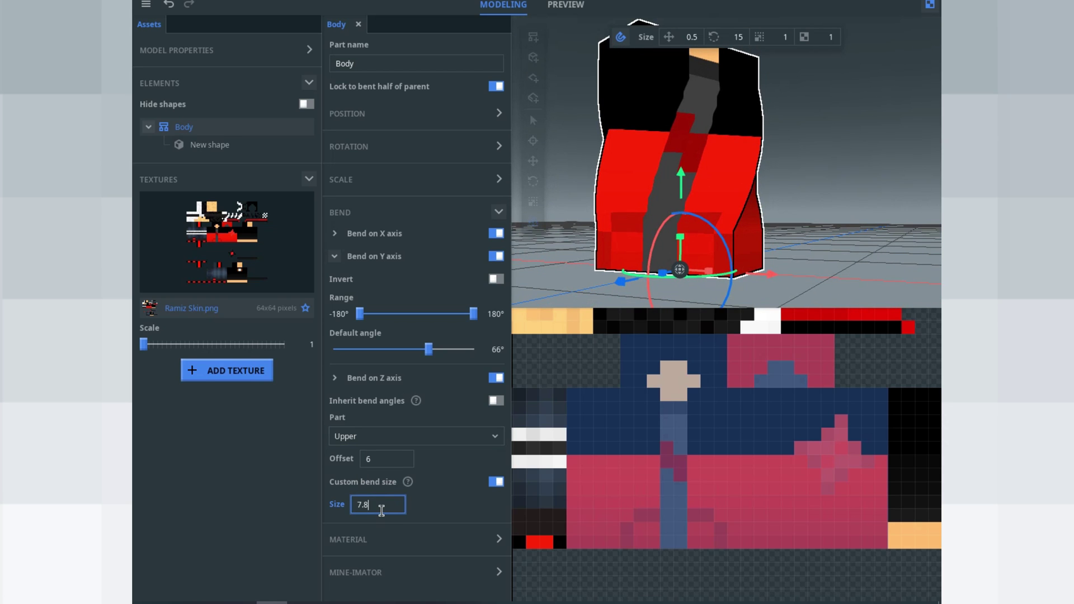
{"action": "key", "text": "BackSpace"}
{"action": "key", "text": "BackSpace"}
{"action": "key", "text": "BackSpace"}
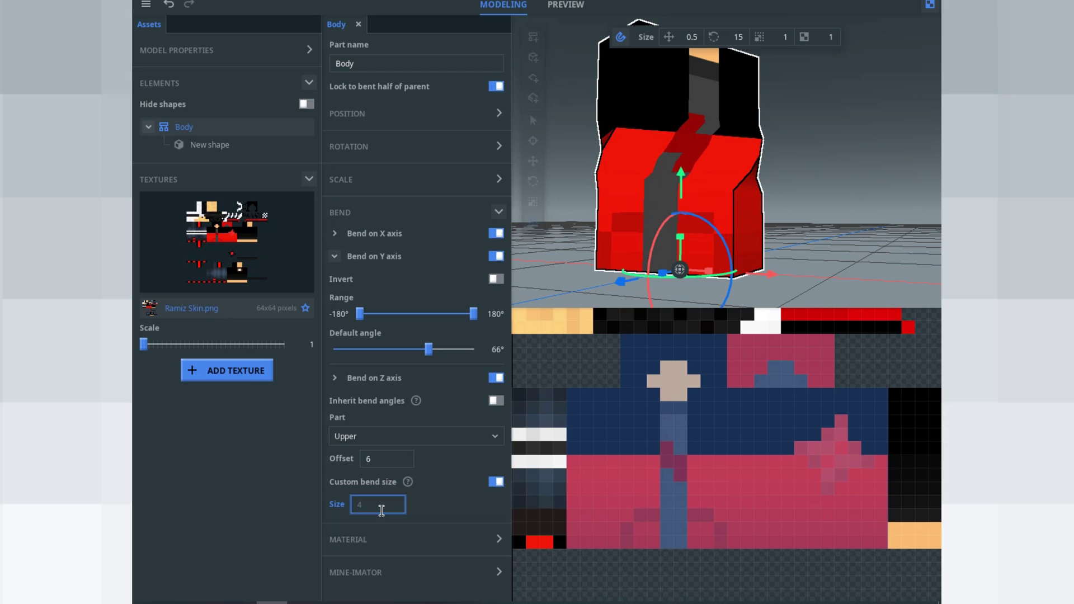
{"action": "type", "text": "10"}
{"action": "mouse_move", "coordinate": [836, 201]}
{"action": "left_mouse_down"}
{"action": "mouse_move", "coordinate": [912, 201]}
{"action": "mouse_move", "coordinate": [839, 201]}
{"action": "mouse_move", "coordinate": [905, 198]}
{"action": "mouse_move", "coordinate": [820, 212]}
{"action": "left_mouse_up"}
{"action": "scroll", "coordinate": [905, 198], "scroll_direction": "down", "scroll_amount": 3}
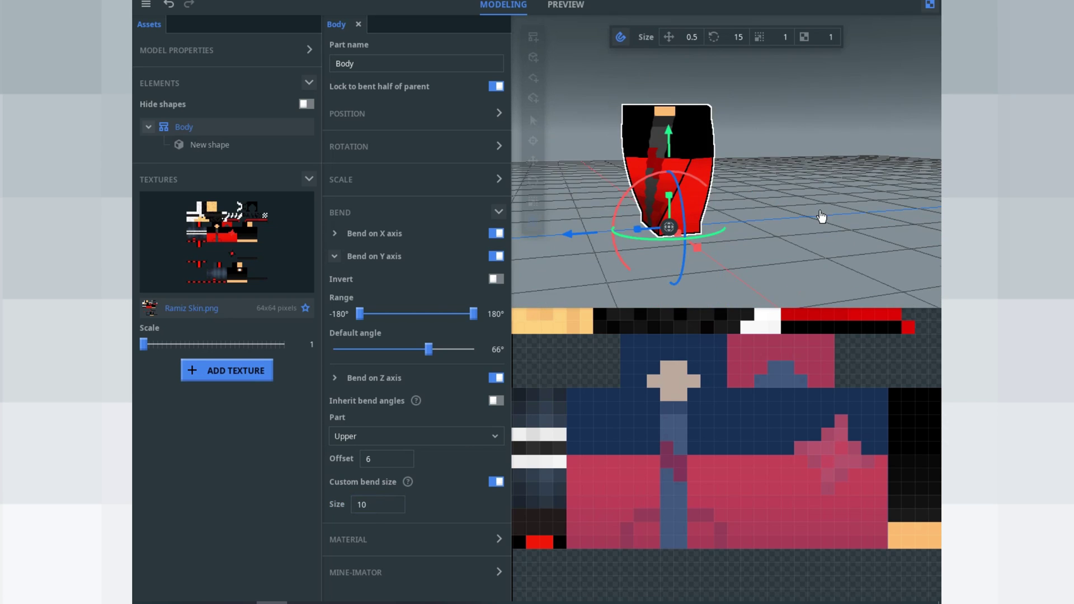
Reset the default angle of Body's Y-axis bend to 0°
{"action": "left_click_drag", "start_coordinate": [429, 350], "coordinate": [494, 353]}
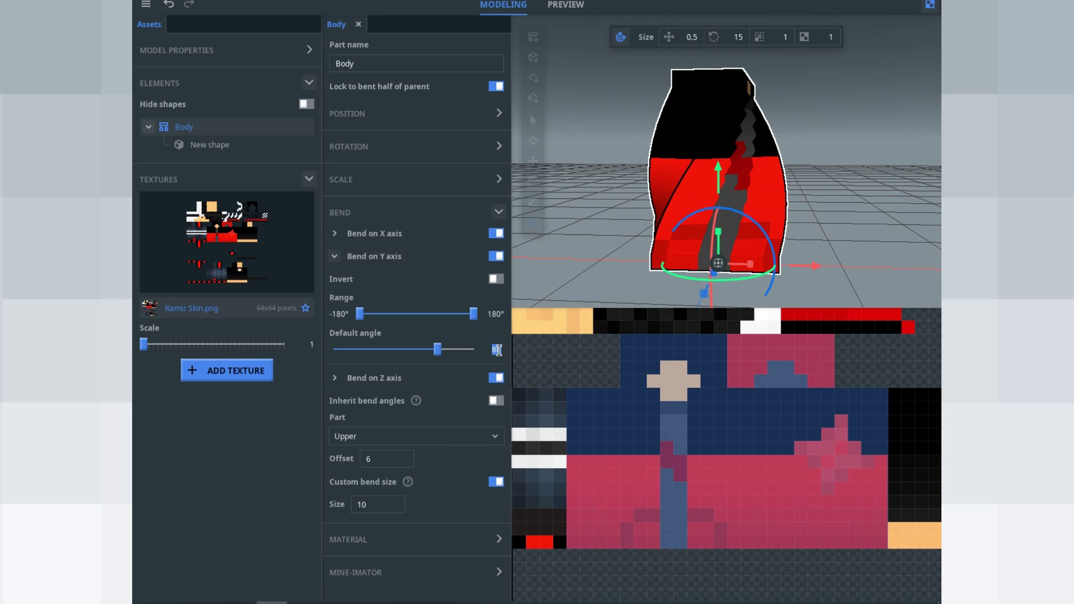
{"action": "key", "text": "BackSpace"}
{"action": "left_click_drag", "start_coordinate": [719, 161], "coordinate": [498, 308]}
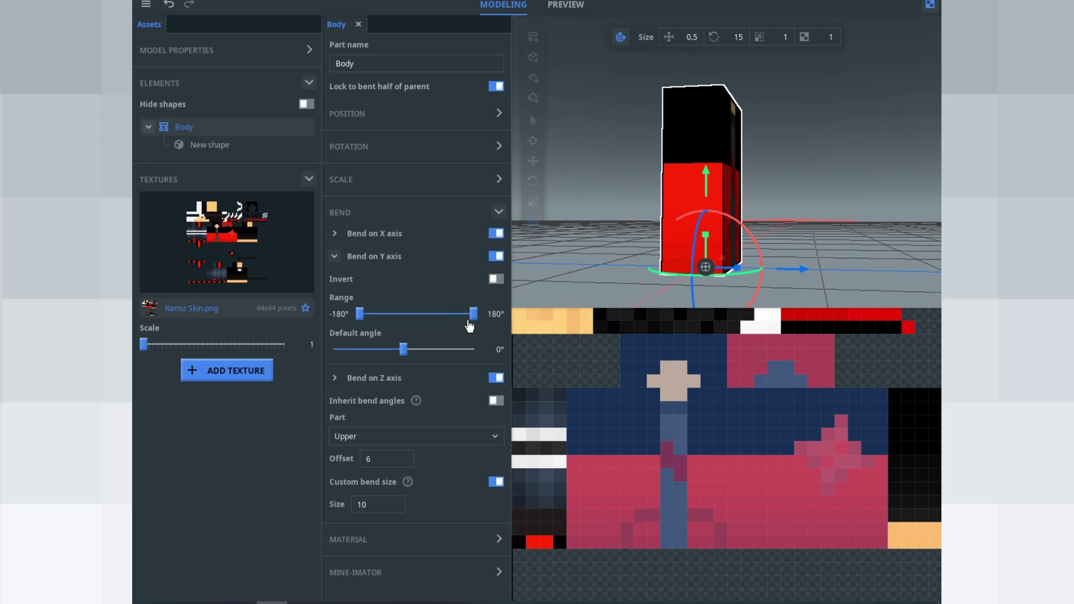
Limit Body's Y-axis bend range to -75° to 75° and test the limits with the default angle
{"action": "left_click_drag", "start_coordinate": [406, 358], "coordinate": [437, 358]}
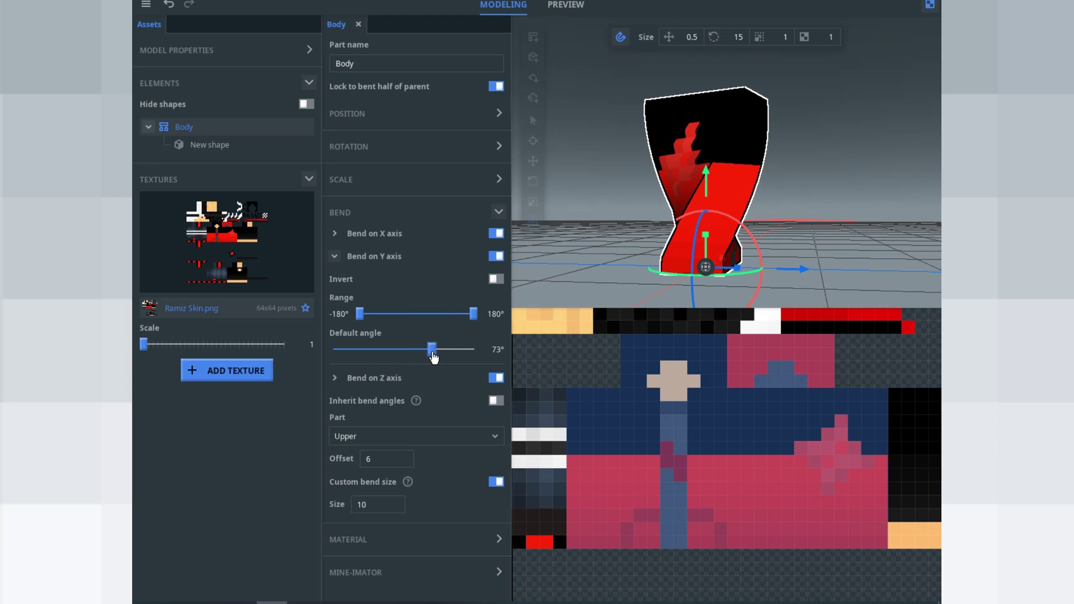
{"action": "left_click", "coordinate": [495, 314]}
{"action": "type", "text": "75"}
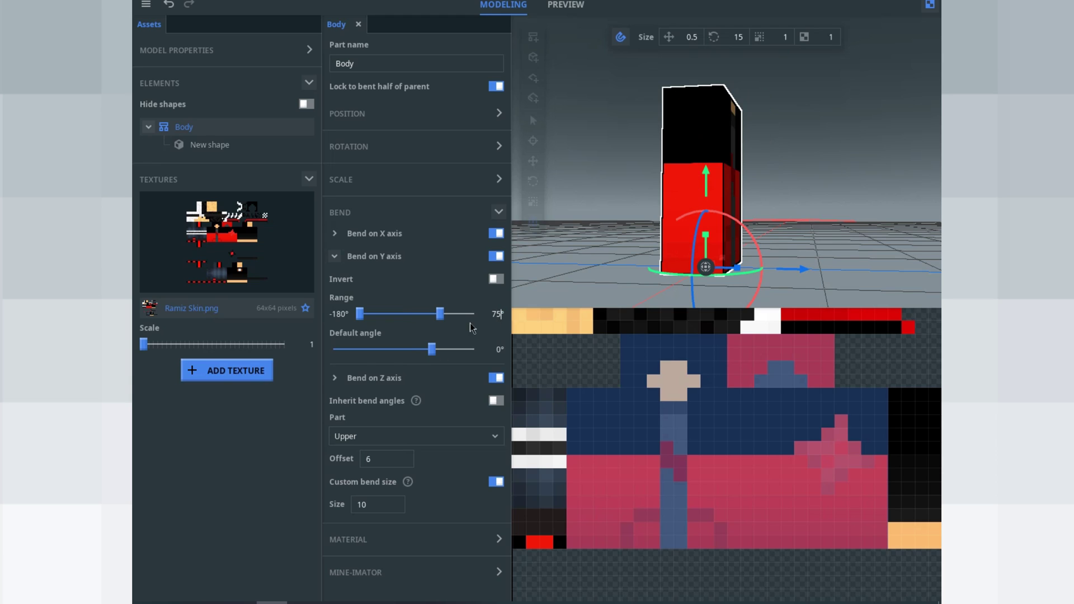
{"action": "type", "text": "75"}
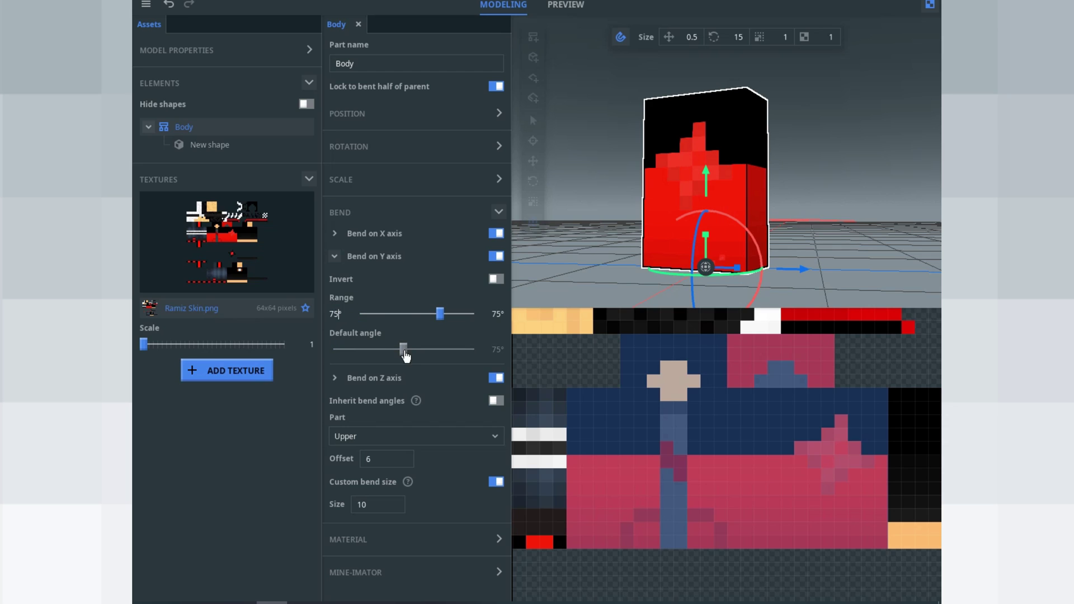
{"action": "key", "text": "BackSpace"}
{"action": "key", "text": "BackSpace"}
{"action": "type", "text": "-75"}
{"action": "left_click_drag", "start_coordinate": [471, 349], "coordinate": [282, 371]}
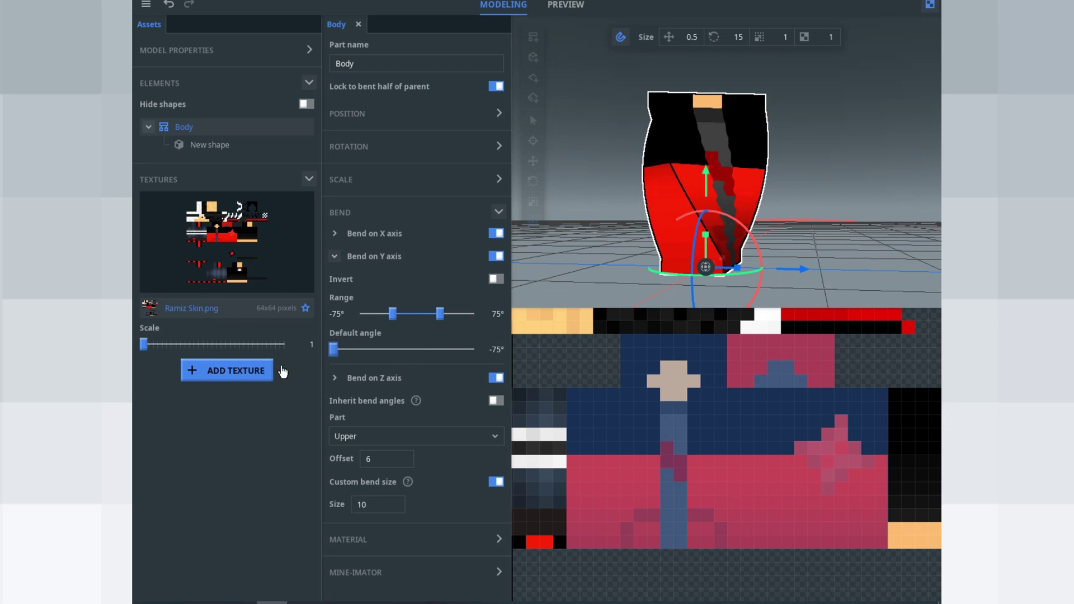
Expand the X-axis bend settings and try default angles up to 129° to see how far Body can fold
{"action": "left_click", "coordinate": [335, 233]}
{"action": "left_click_drag", "start_coordinate": [401, 333], "coordinate": [308, 373]}
{"action": "mouse_move", "coordinate": [821, 165]}
{"action": "left_mouse_down"}
{"action": "mouse_move", "coordinate": [841, 166]}
{"action": "mouse_move", "coordinate": [787, 161]}
{"action": "mouse_move", "coordinate": [806, 174]}
{"action": "left_mouse_up"}
{"action": "left_click", "coordinate": [823, 164]}
{"action": "key", "text": "ctrl+z"}
{"action": "left_click_drag", "start_coordinate": [336, 328], "coordinate": [442, 332]}
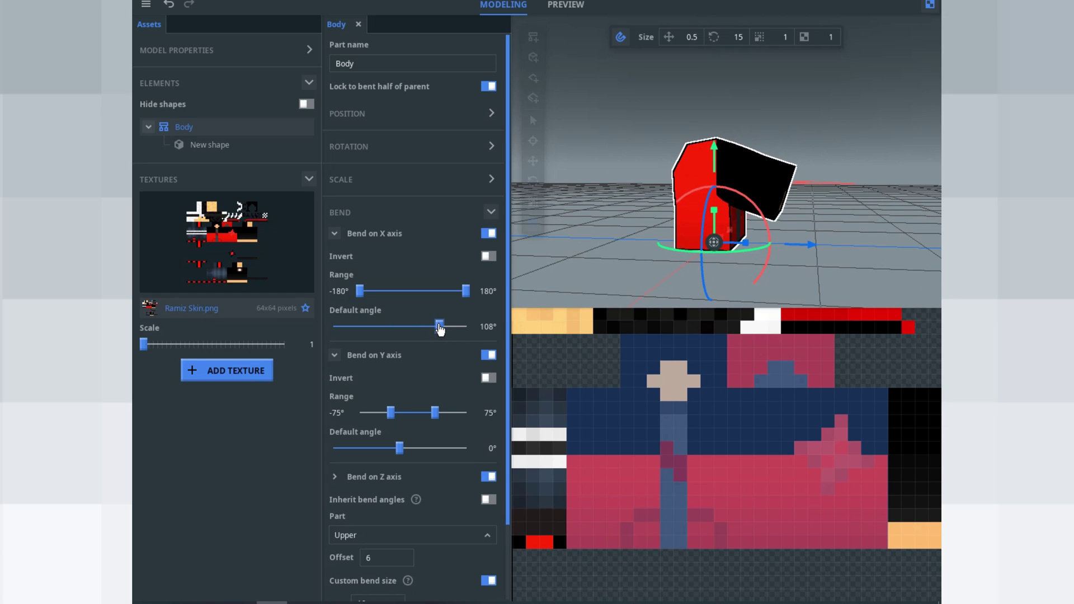
{"action": "left_click_drag", "start_coordinate": [439, 327], "coordinate": [447, 330]}
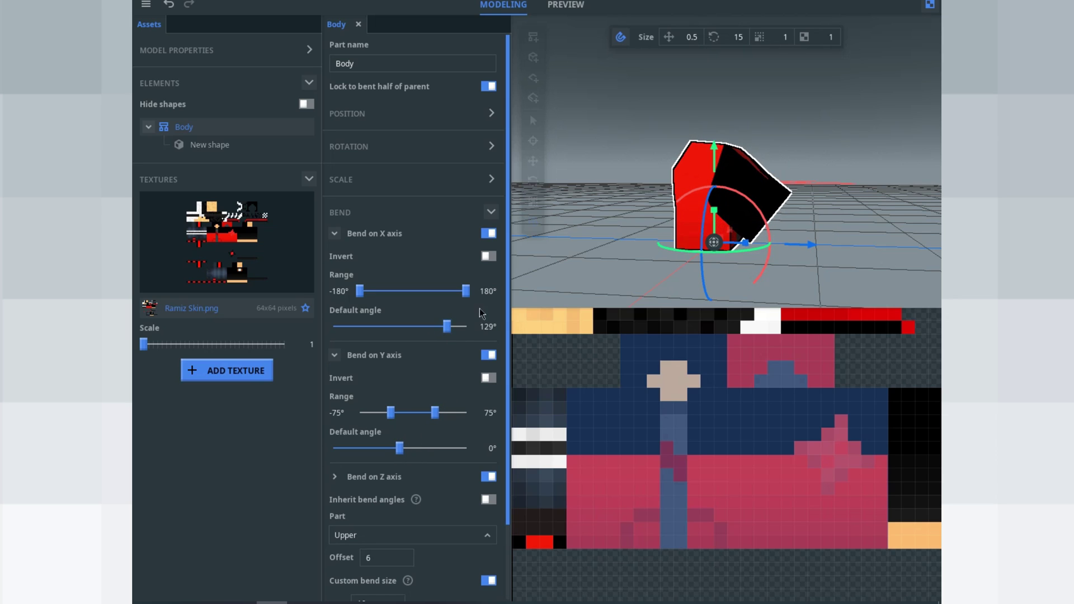
Limit Body's X-axis bend range to -130° to 130°, test it, and reset the default angle to 0°
{"action": "type", "text": "120"}
{"action": "left_click", "coordinate": [490, 293]}
{"action": "type", "text": "130"}
{"action": "left_click", "coordinate": [337, 293]}
{"action": "type", "text": "-130"}
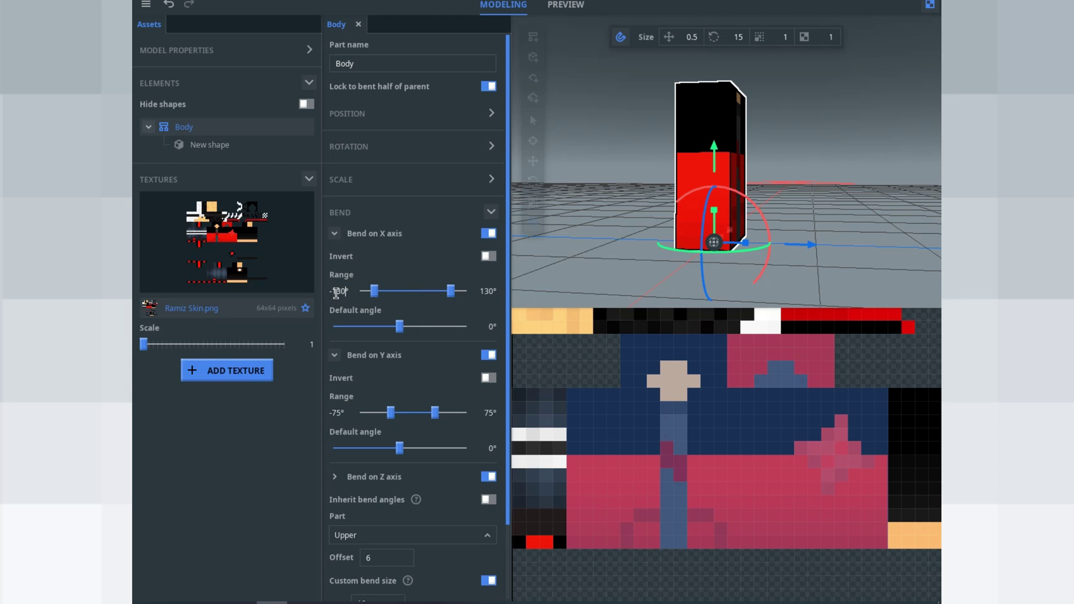
{"action": "left_click_drag", "start_coordinate": [399, 328], "coordinate": [497, 316]}
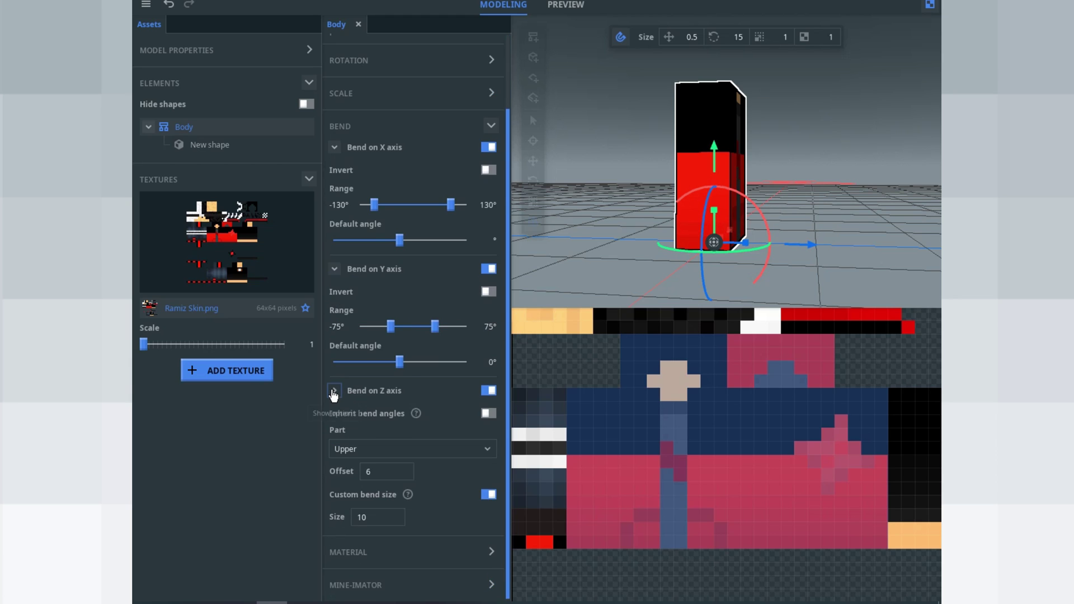
Expand the Z-axis bend settings and set Body's default angle there to 60°
{"action": "left_click", "coordinate": [334, 394]}
{"action": "left_click_drag", "start_coordinate": [399, 483], "coordinate": [421, 491]}
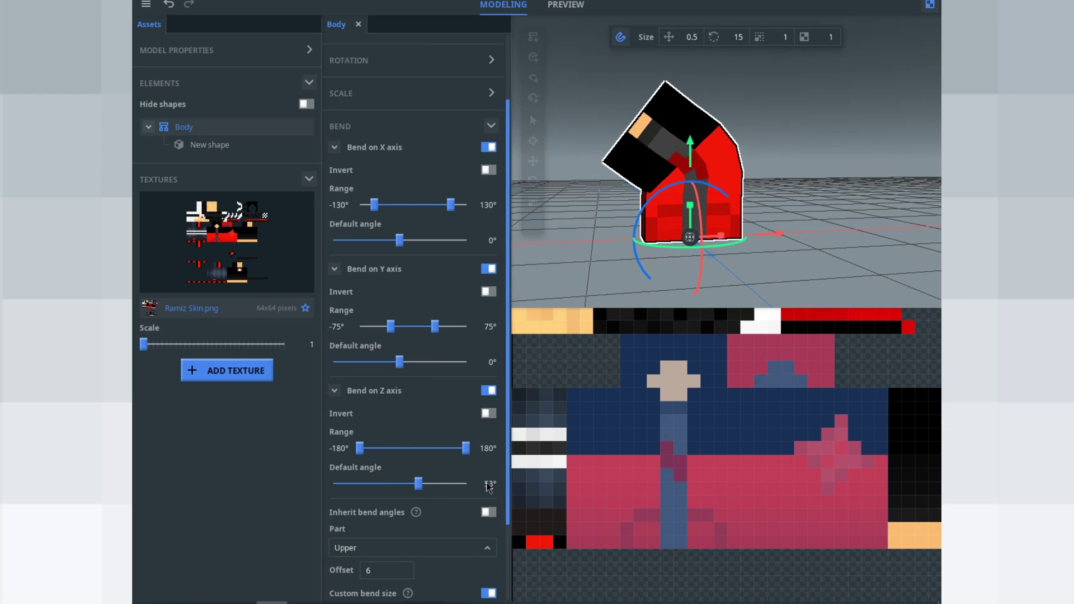
{"action": "type", "text": "60"}
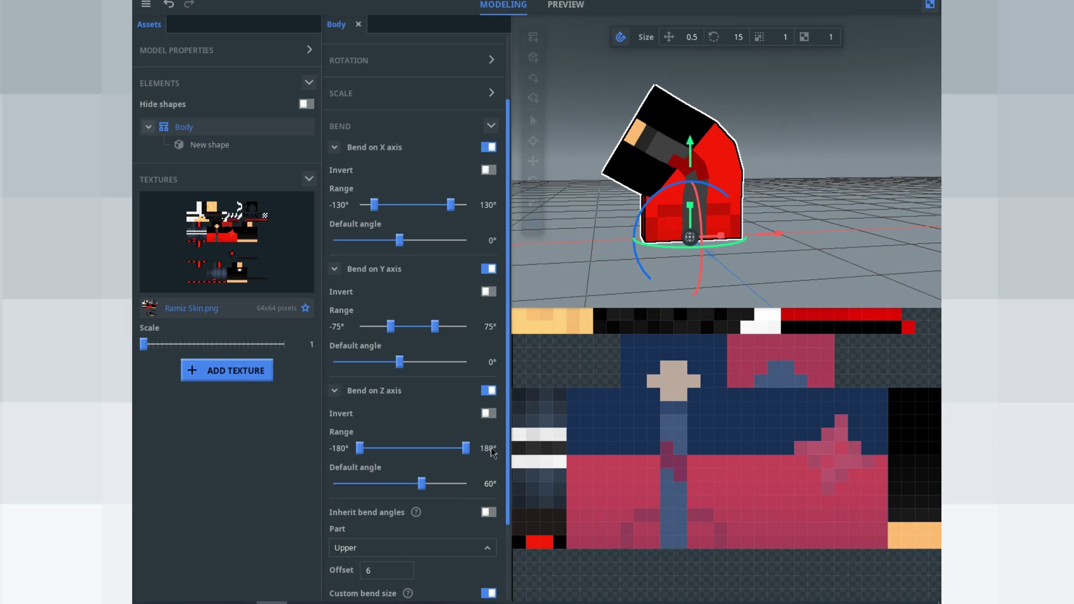
Limit Body's Z-axis bend range to -60° to 60°, reset the default angle to 0°, and deselect Body
{"action": "type", "text": "60"}
{"action": "left_click", "coordinate": [334, 449]}
{"action": "type", "text": "-60"}
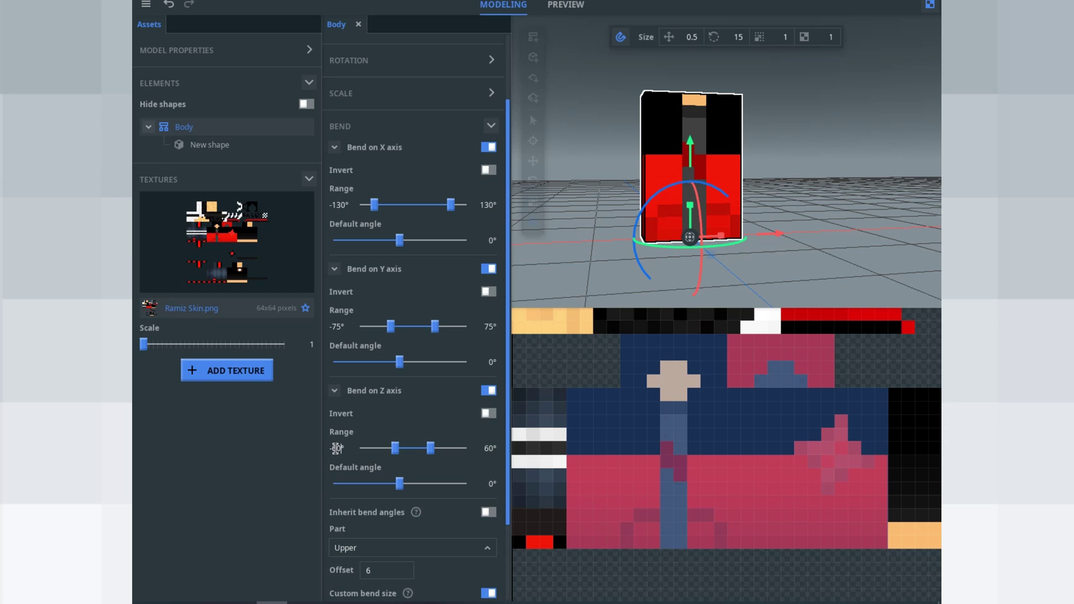
{"action": "left_click", "coordinate": [790, 199]}
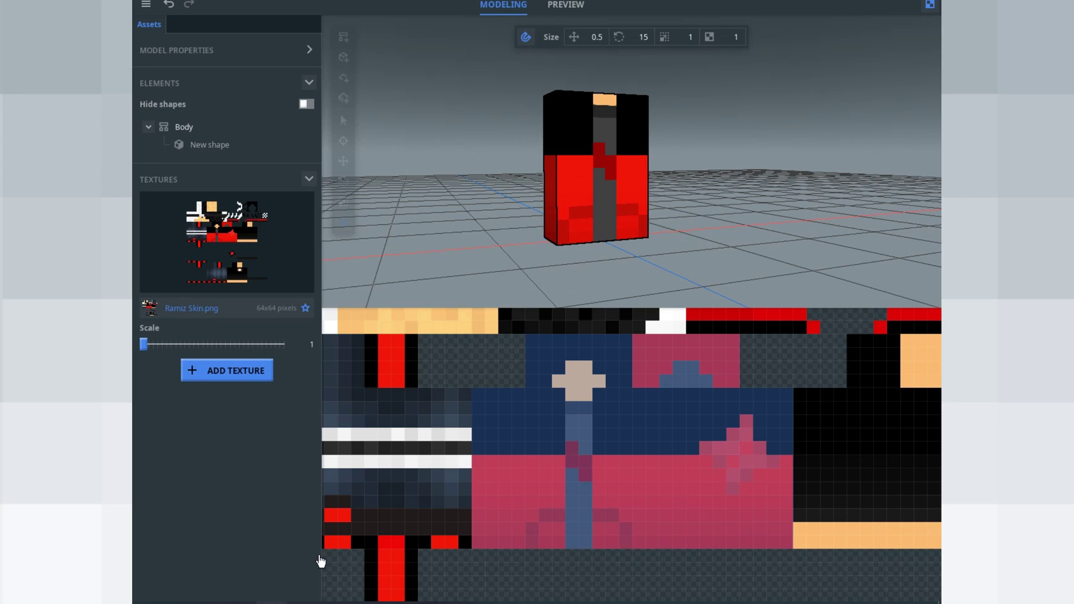
{"action": "mouse_move", "coordinate": [271, 602]}
{"action": "left_click", "coordinate": [294, 565]}
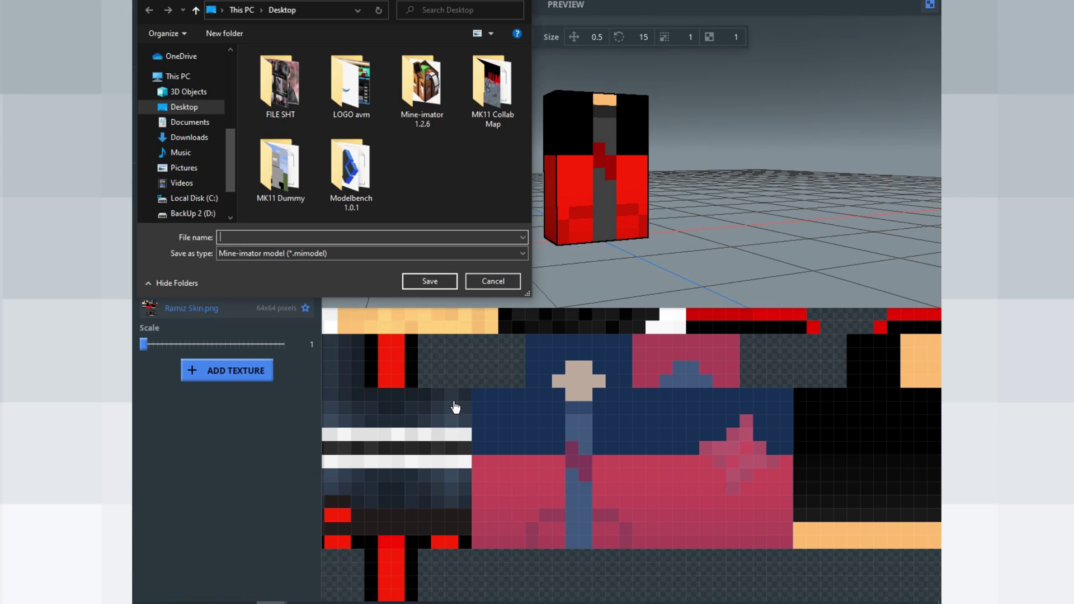
{"action": "left_click", "coordinate": [515, 287]}
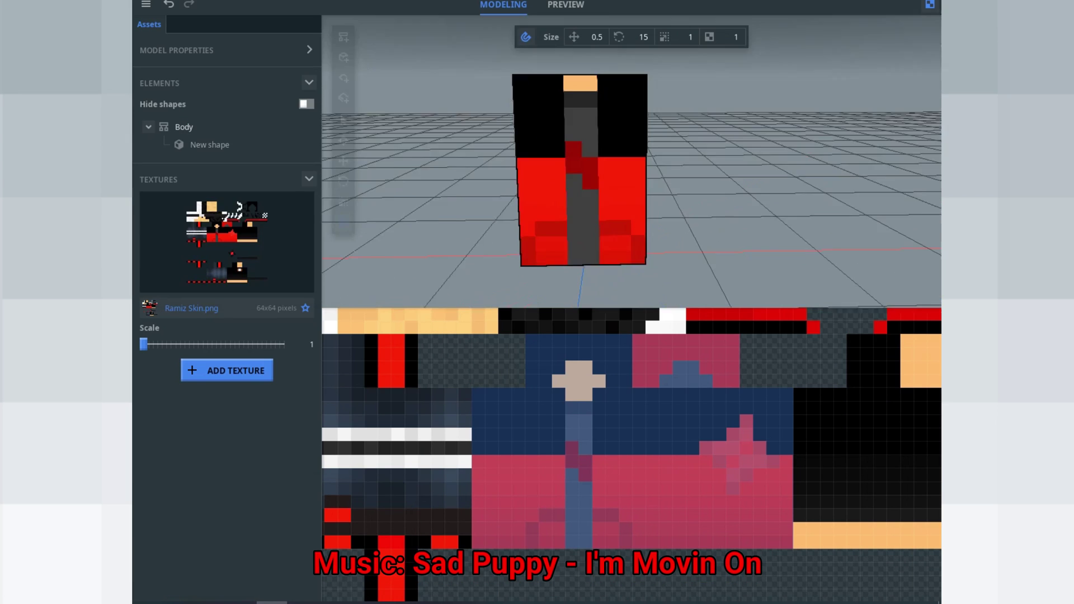
Examine the textured Body part from several angles and distances, and select it to check its bend settings
{"action": "left_click_drag", "start_coordinate": [580, 147], "coordinate": [678, 182]}
{"action": "scroll", "coordinate": [652, 157], "scroll_direction": "up", "scroll_amount": 3}
{"action": "scroll", "coordinate": [659, 171], "scroll_direction": "down", "scroll_amount": 3}
{"action": "scroll", "coordinate": [659, 171], "scroll_direction": "up", "scroll_amount": 3}
{"action": "right_click_drag", "start_coordinate": [581, 234], "coordinate": [605, 189]}
{"action": "left_click_drag", "start_coordinate": [605, 189], "coordinate": [664, 138]}
{"action": "scroll", "coordinate": [643, 149], "scroll_direction": "down", "scroll_amount": 2}
{"action": "scroll", "coordinate": [652, 146], "scroll_direction": "up", "scroll_amount": 2}
{"action": "scroll", "coordinate": [653, 146], "scroll_direction": "down", "scroll_amount": 3}
{"action": "right_click_drag", "start_coordinate": [532, 197], "coordinate": [571, 139]}
{"action": "scroll", "coordinate": [532, 197], "scroll_direction": "up", "scroll_amount": 1}
{"action": "left_click", "coordinate": [532, 196]}
{"action": "right_click_drag", "start_coordinate": [750, 158], "coordinate": [732, 177]}
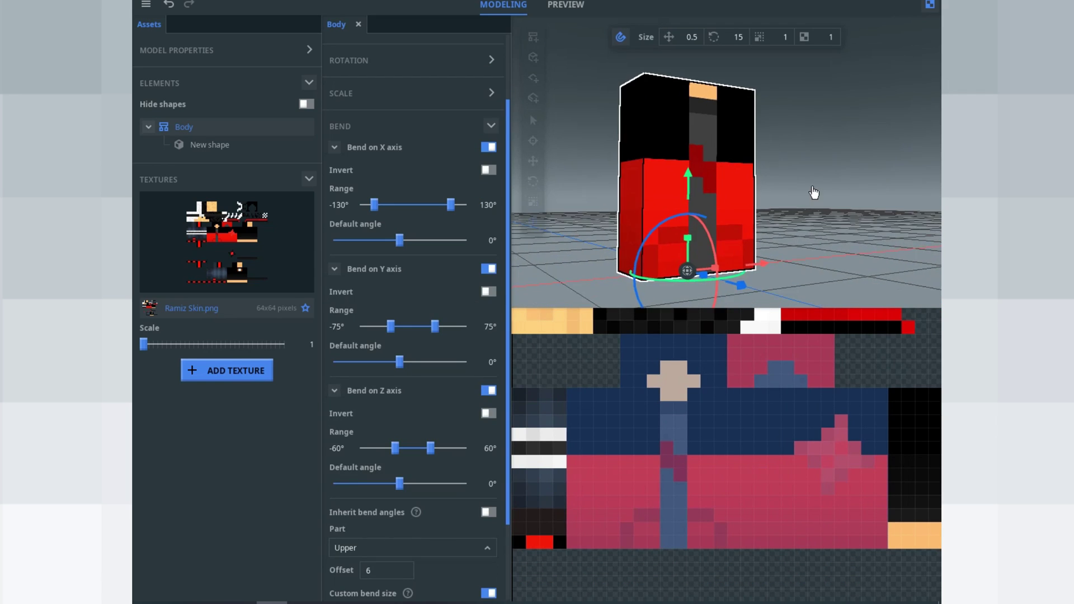
{"action": "scroll", "coordinate": [813, 194], "scroll_direction": "down", "scroll_amount": 2}
Deselect Body and save the model
{"action": "left_click", "coordinate": [813, 195]}
{"action": "key", "text": "ctrl+s"}
{"action": "key", "text": "Return"}
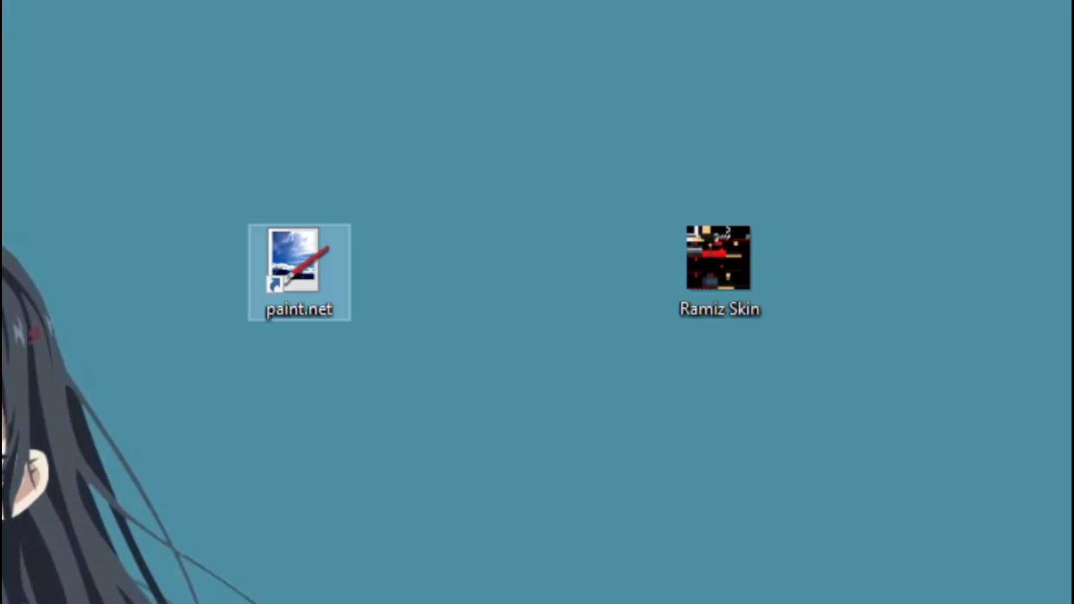
{"action": "left_click", "coordinate": [731, 237]}
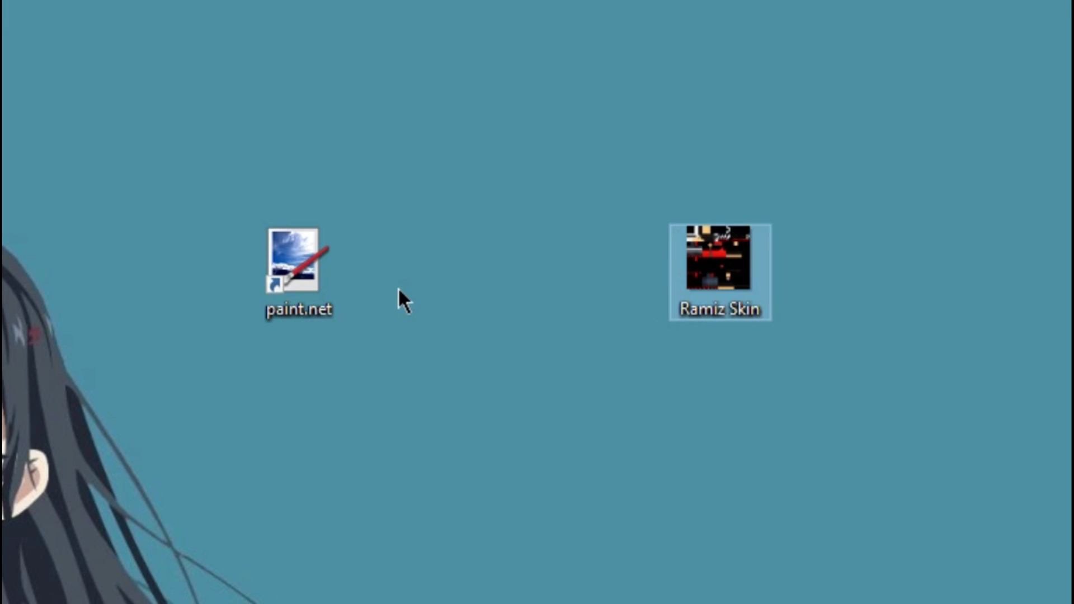
{"action": "left_click_drag", "start_coordinate": [316, 271], "coordinate": [331, 267]}
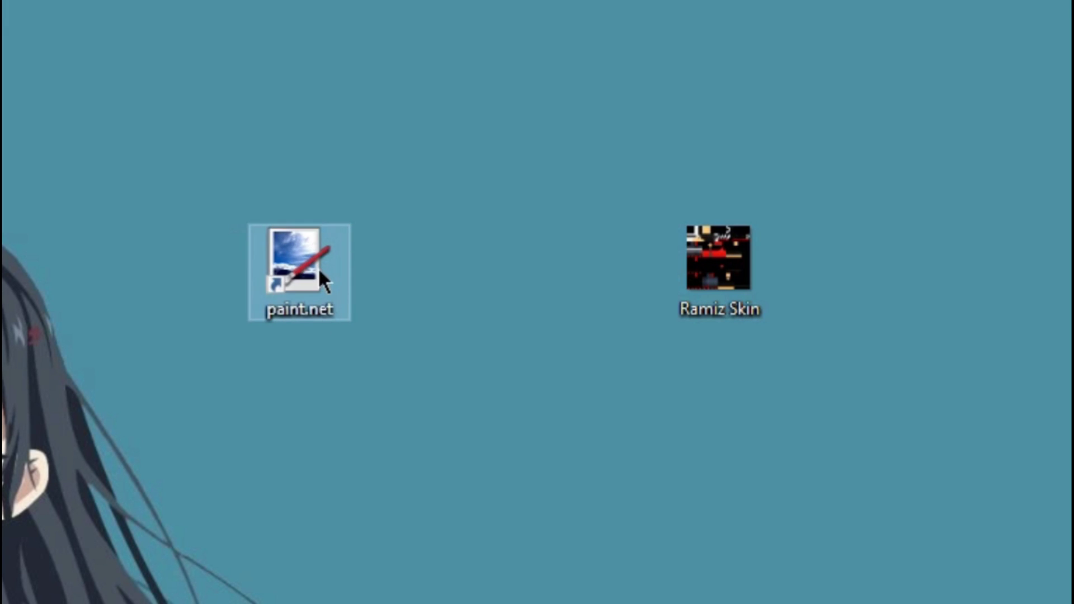
{"action": "double_click", "coordinate": [310, 262]}
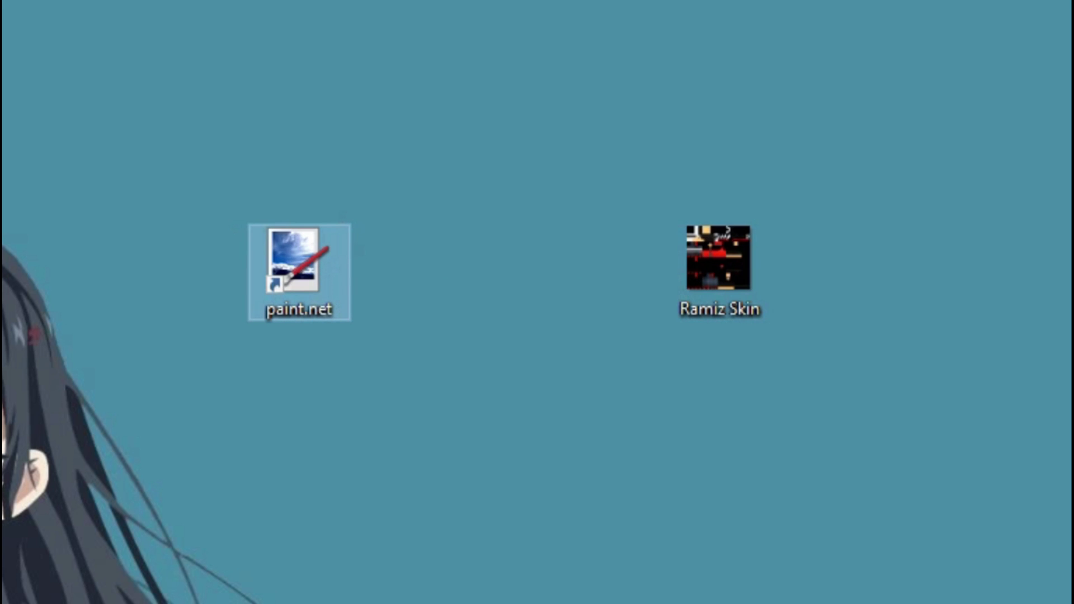
{"action": "mouse_move", "coordinate": [316, 228]}
{"action": "left_mouse_down"}
{"action": "mouse_move", "coordinate": [372, 237]}
{"action": "mouse_move", "coordinate": [308, 263]}
{"action": "mouse_move", "coordinate": [360, 243]}
{"action": "left_mouse_up"}
{"action": "mouse_move", "coordinate": [395, 308]}
{"action": "left_mouse_down"}
{"action": "mouse_move", "coordinate": [259, 311]}
{"action": "mouse_move", "coordinate": [268, 311]}
{"action": "left_mouse_up"}
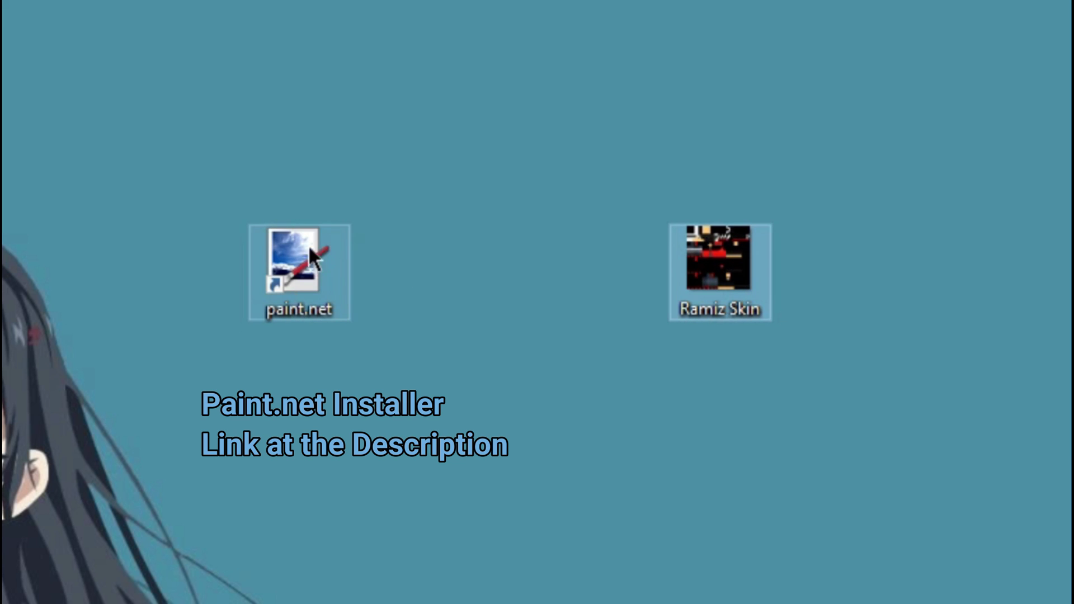
{"action": "mouse_move", "coordinate": [705, 288]}
{"action": "left_mouse_down"}
{"action": "mouse_move", "coordinate": [717, 276]}
{"action": "mouse_move", "coordinate": [690, 304]}
{"action": "left_mouse_up"}
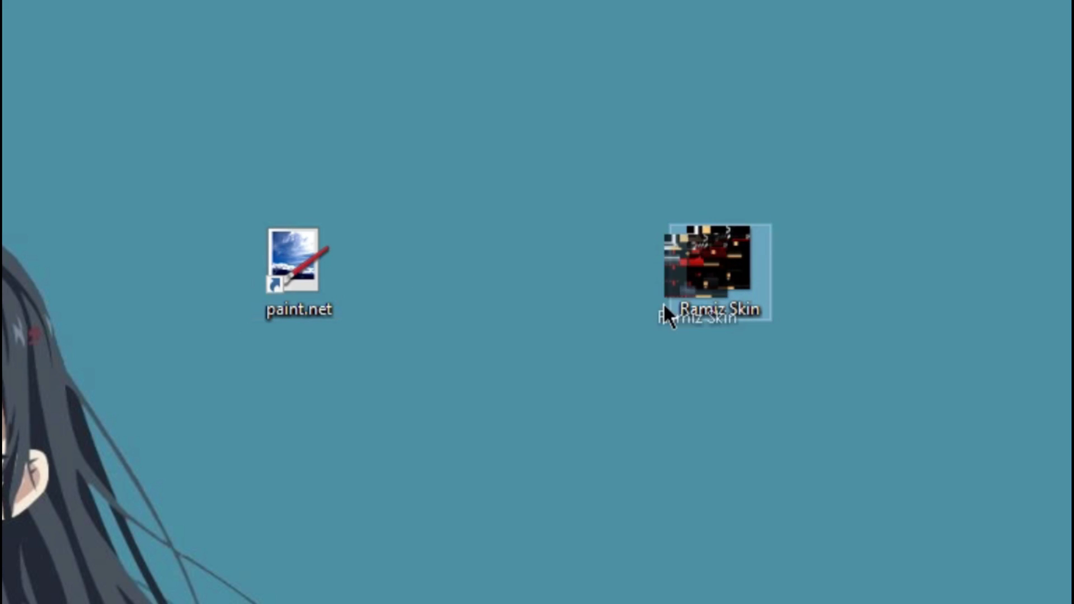
Duplicate the Ramiz Skin image on the desktop and rename the copy "Ramiz Skin Items"
{"action": "mouse_move", "coordinate": [703, 273]}
{"action": "left_mouse_down"}
{"action": "mouse_move", "coordinate": [700, 283]}
{"action": "mouse_move", "coordinate": [716, 273]}
{"action": "left_mouse_up"}
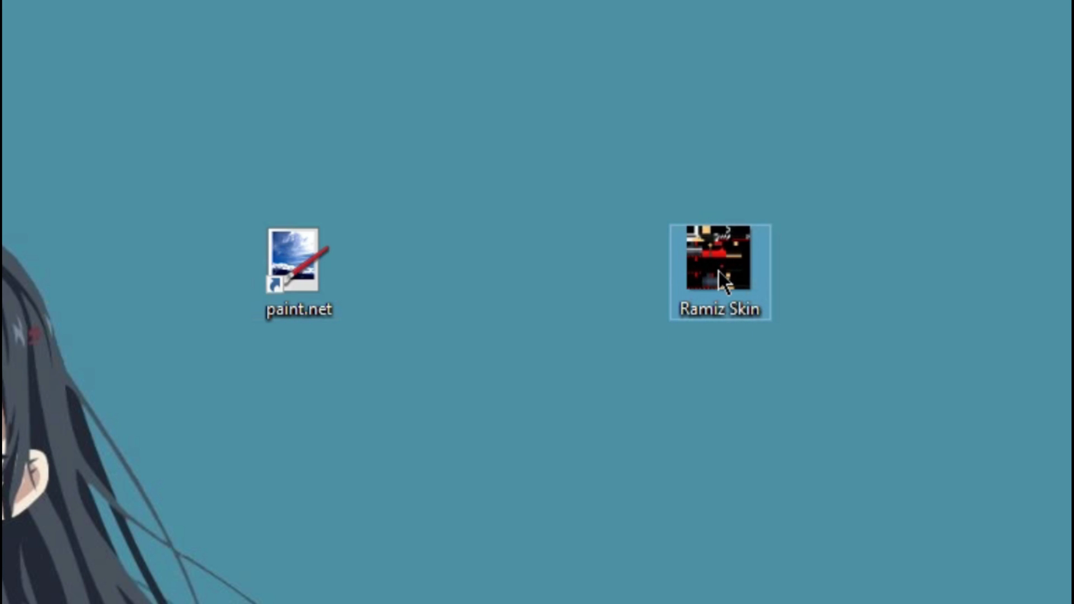
{"action": "key", "text": "ctrl+c"}
{"action": "key", "text": "ctrl+v"}
{"action": "right_click", "coordinate": [806, 275]}
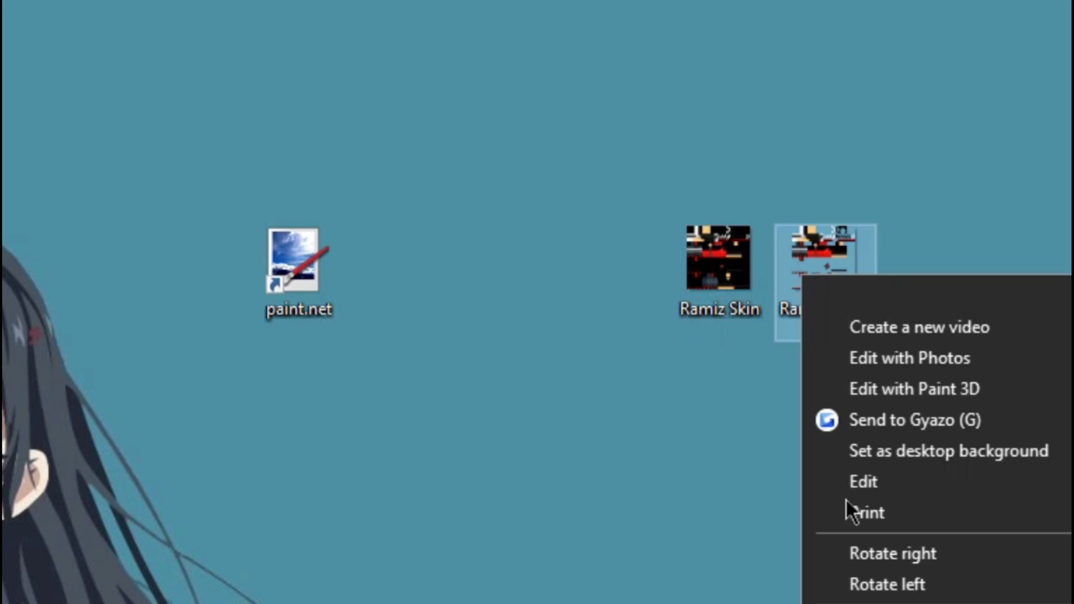
{"action": "type", "text": "mRam"}
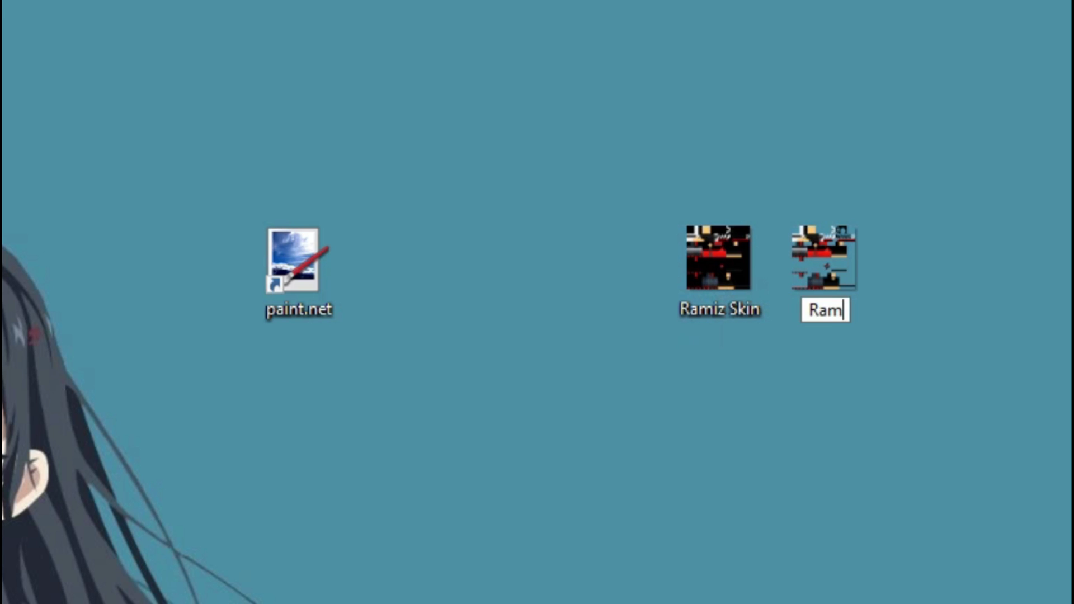
{"action": "type", "text": "iz Skin Ite"}
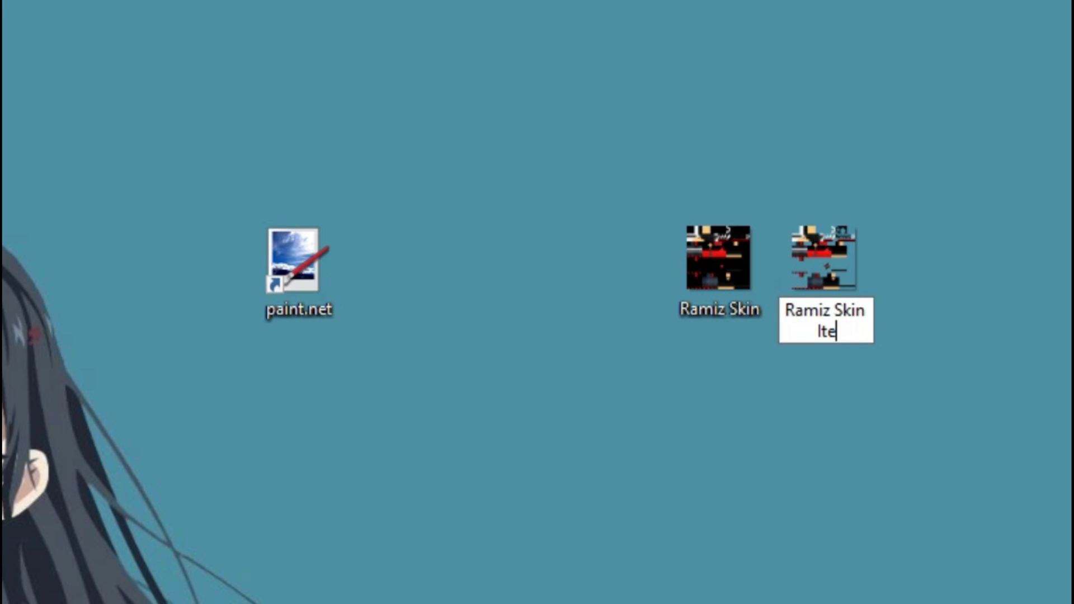
{"action": "type", "text": "ms"}
{"action": "key", "text": "Return"}
Open Ramiz Skin Items in paint.net, reposition the window, and enlarge the texture for pixel editing
{"action": "mouse_move", "coordinate": [830, 275]}
{"action": "left_mouse_down"}
{"action": "mouse_move", "coordinate": [339, 270]}
{"action": "mouse_move", "coordinate": [301, 260]}
{"action": "mouse_move", "coordinate": [299, 272]}
{"action": "left_mouse_up"}
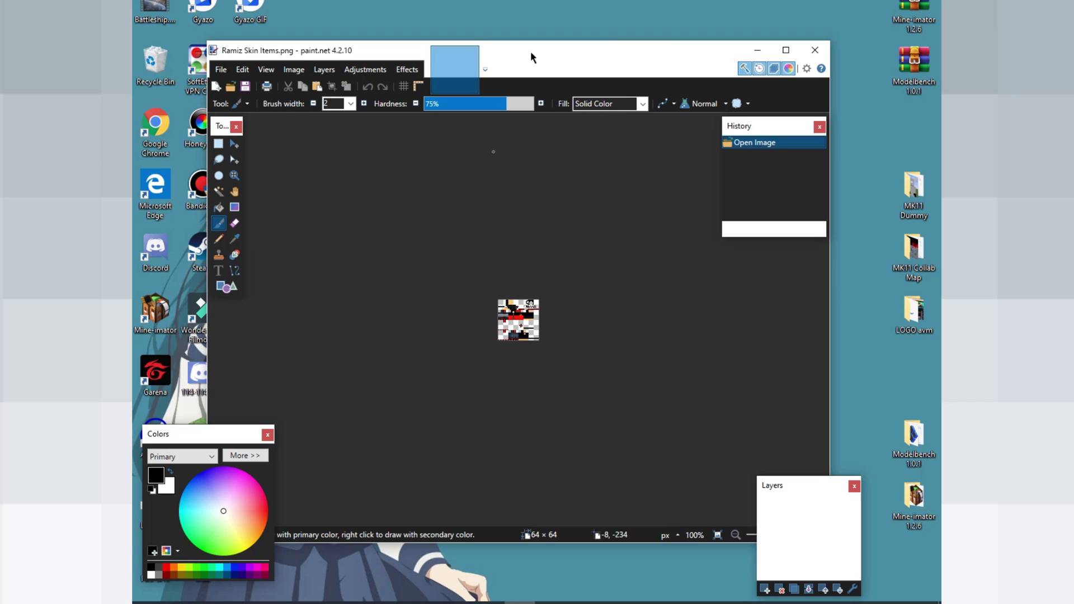
{"action": "left_click_drag", "start_coordinate": [531, 51], "coordinate": [552, 39]}
{"action": "scroll", "coordinate": [563, 309], "scroll_direction": "up", "scroll_amount": 5, "text": "ctrl"}
{"action": "scroll", "coordinate": [564, 308], "scroll_direction": "down", "scroll_amount": 5, "text": "ctrl"}
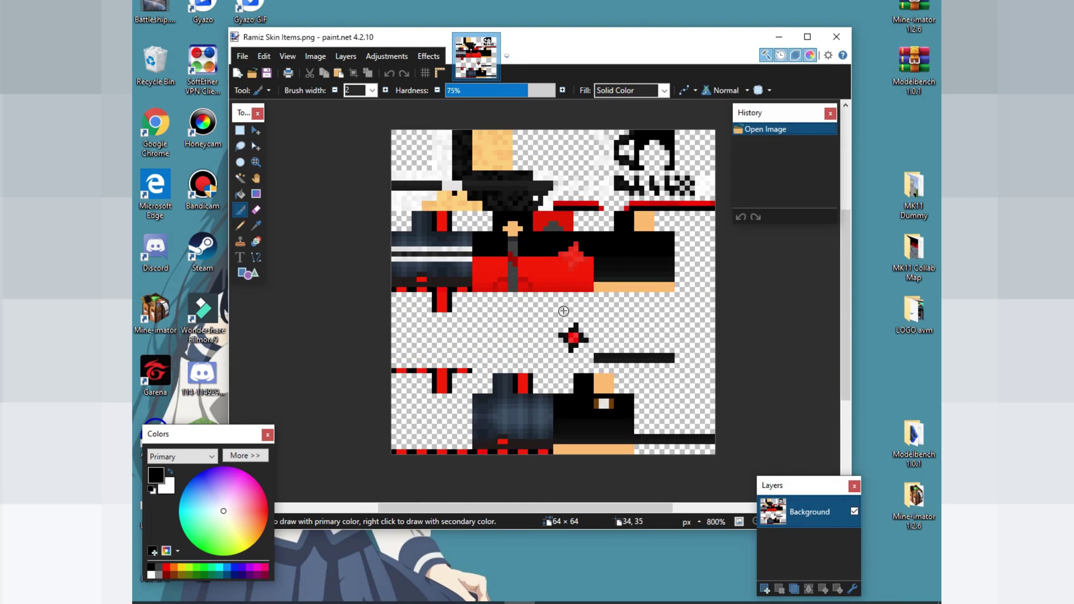
{"action": "scroll", "coordinate": [563, 315], "scroll_direction": "up", "scroll_amount": 5, "text": "ctrl"}
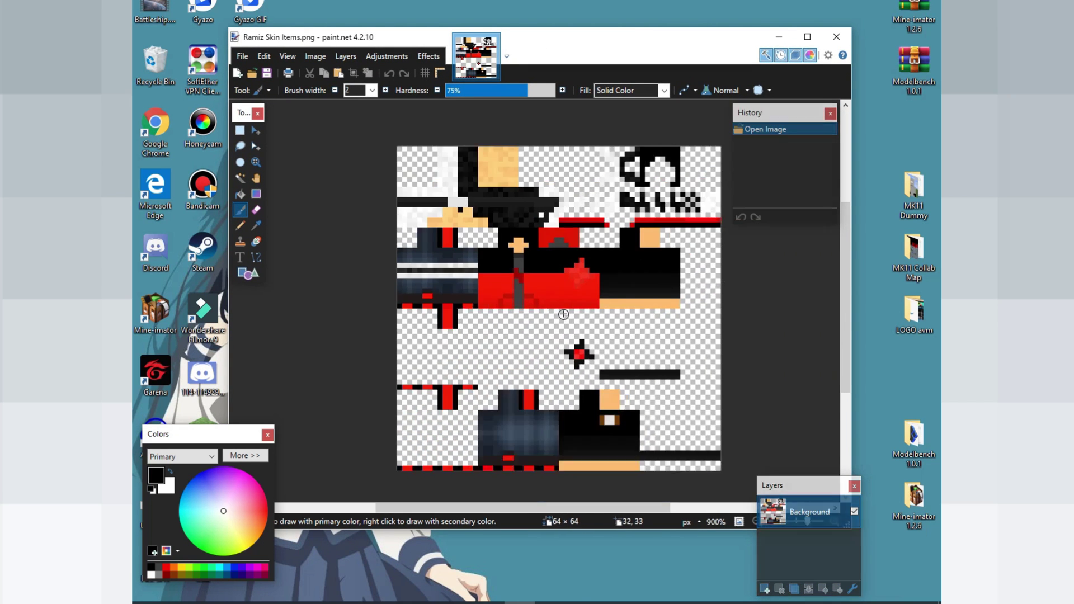
{"action": "scroll", "coordinate": [563, 314], "scroll_direction": "down", "scroll_amount": 5, "text": "ctrl"}
{"action": "scroll", "coordinate": [564, 315], "scroll_direction": "up", "scroll_amount": 4, "text": "ctrl"}
{"action": "scroll", "coordinate": [564, 315], "scroll_direction": "down", "scroll_amount": 4, "text": "ctrl"}
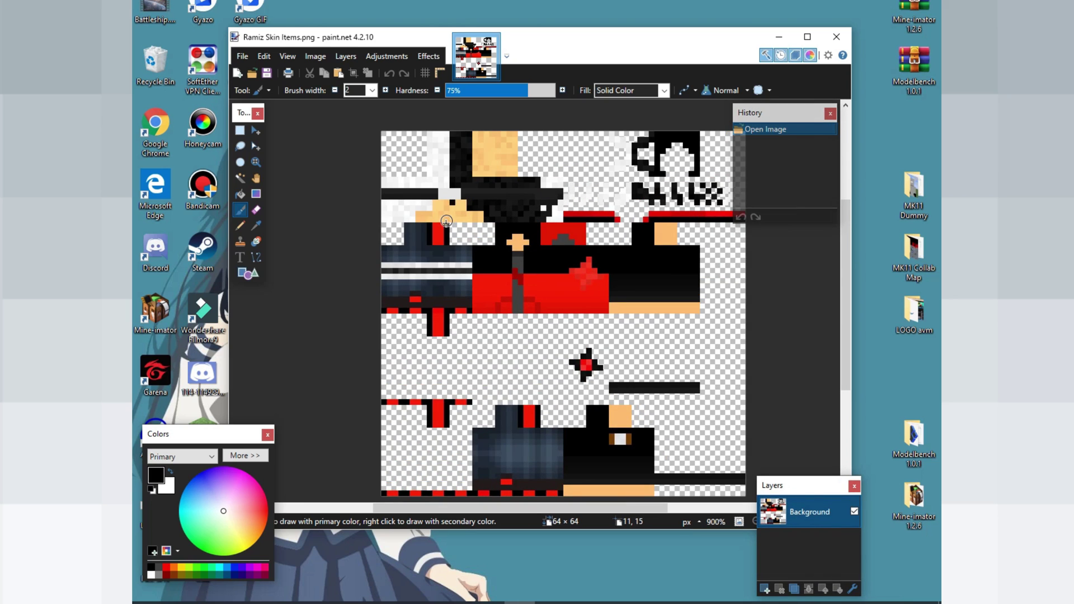
Erase the skin-coloured face and the skin-coloured 8 × 8 square above it using the Magic Wand at 32% tolerance
{"action": "scroll", "coordinate": [528, 305], "scroll_direction": "up", "scroll_amount": 4, "text": "ctrl"}
{"action": "scroll", "coordinate": [530, 228], "scroll_direction": "up", "scroll_amount": 1, "text": "ctrl"}
{"action": "scroll", "coordinate": [526, 278], "scroll_direction": "up", "scroll_amount": 3}
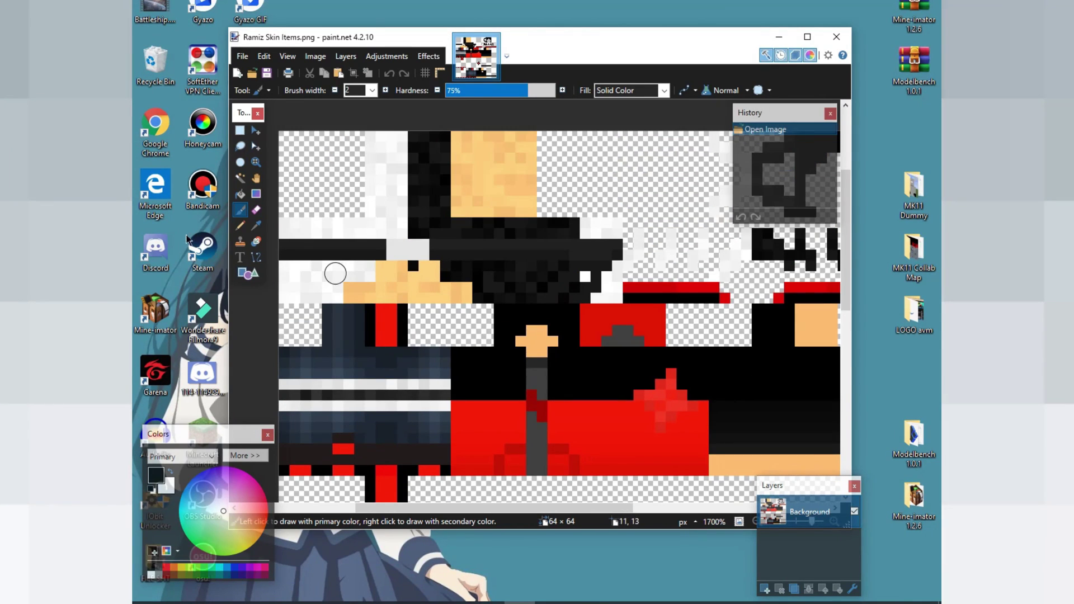
{"action": "key", "text": "s"}
{"action": "key", "text": "s"}
{"action": "key", "text": "s"}
{"action": "key", "text": "s"}
{"action": "scroll", "coordinate": [415, 297], "scroll_direction": "up", "scroll_amount": 2}
{"action": "scroll", "coordinate": [403, 326], "scroll_direction": "up", "scroll_amount": 2, "text": "ctrl"}
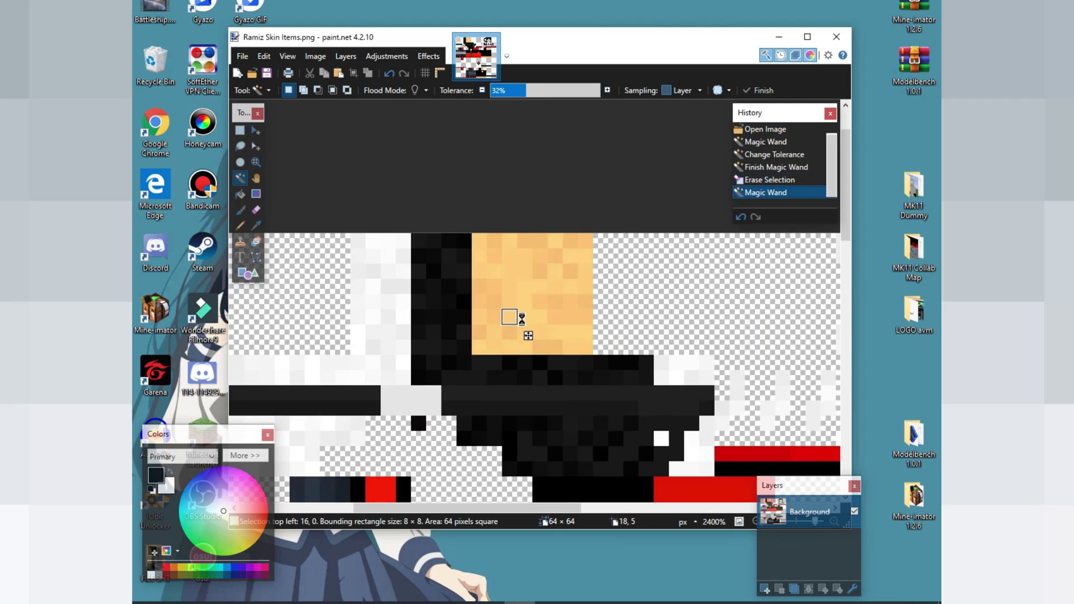
{"action": "key", "text": "Delete"}
Try to paste a copy of the 16 × 4 pixel strip at the lower leg texture's bottom edge beside it, and undo the move
{"action": "mouse_move", "coordinate": [545, 518]}
{"action": "left_mouse_down"}
{"action": "mouse_move", "coordinate": [583, 518]}
{"action": "mouse_move", "coordinate": [564, 510]}
{"action": "left_mouse_up"}
{"action": "scroll", "coordinate": [639, 285], "scroll_direction": "down", "scroll_amount": 3}
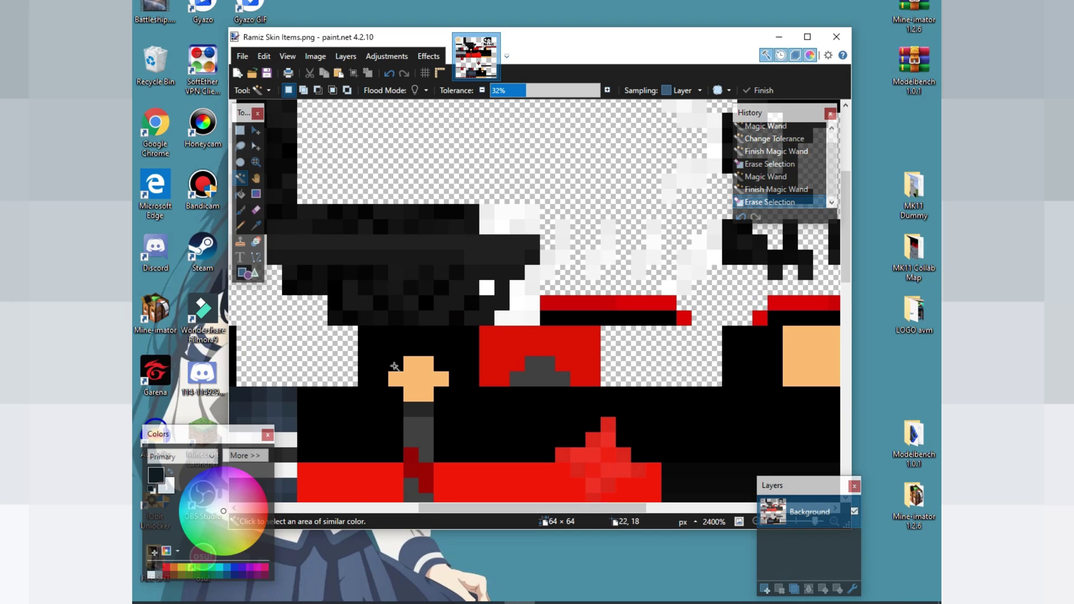
{"action": "scroll", "coordinate": [394, 366], "scroll_direction": "down", "scroll_amount": 3}
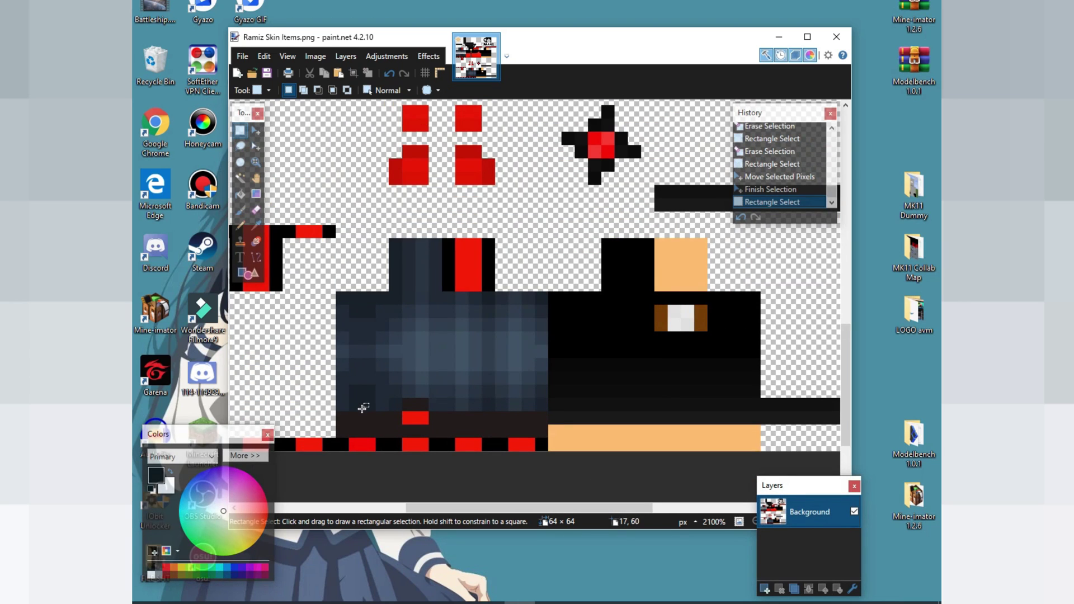
{"action": "scroll", "coordinate": [370, 414], "scroll_direction": "down", "scroll_amount": 3}
{"action": "left_click_drag", "start_coordinate": [450, 508], "coordinate": [397, 508]}
{"action": "scroll", "coordinate": [464, 347], "scroll_direction": "up", "scroll_amount": 2, "text": "ctrl"}
{"action": "left_click_drag", "start_coordinate": [457, 371], "coordinate": [758, 305]}
{"action": "left_click", "coordinate": [741, 371]}
{"action": "left_click_drag", "start_coordinate": [740, 371], "coordinate": [451, 303]}
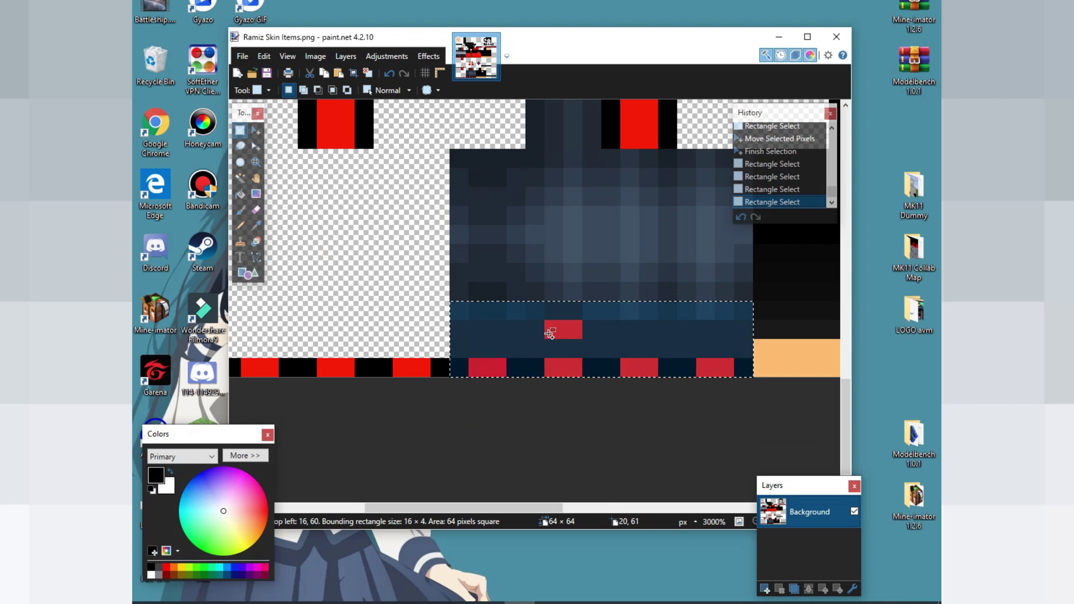
{"action": "key", "text": "ctrl+c"}
{"action": "key", "text": "ctrl+v"}
{"action": "left_click_drag", "start_coordinate": [632, 346], "coordinate": [319, 343]}
{"action": "key", "text": "ctrl+z"}
{"action": "scroll", "coordinate": [592, 330], "scroll_direction": "up", "scroll_amount": 1}
{"action": "scroll", "coordinate": [593, 329], "scroll_direction": "up", "scroll_amount": 2}
{"action": "scroll", "coordinate": [593, 332], "scroll_direction": "down", "scroll_amount": 3}
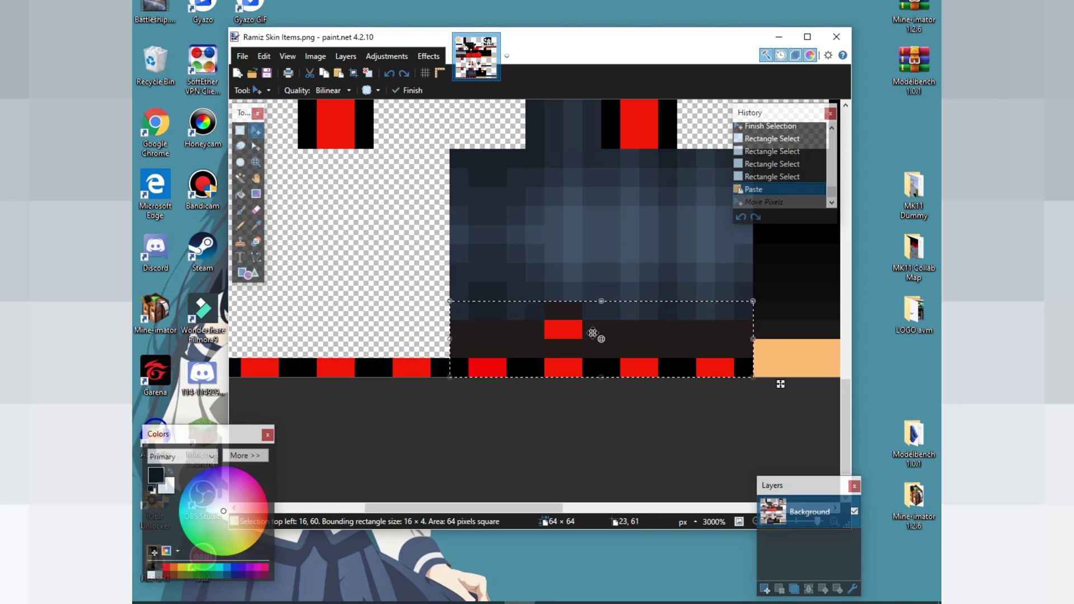
Erase most of the dark blue trouser pixels above the shoe strip in the lower leg texture using rectangular selections
{"action": "left_click", "coordinate": [240, 130]}
{"action": "scroll", "coordinate": [569, 261], "scroll_direction": "up", "scroll_amount": 1}
{"action": "mouse_move", "coordinate": [459, 385]}
{"action": "left_mouse_down"}
{"action": "mouse_move", "coordinate": [694, 341]}
{"action": "mouse_move", "coordinate": [542, 286]}
{"action": "left_mouse_up"}
{"action": "key", "text": "Delete"}
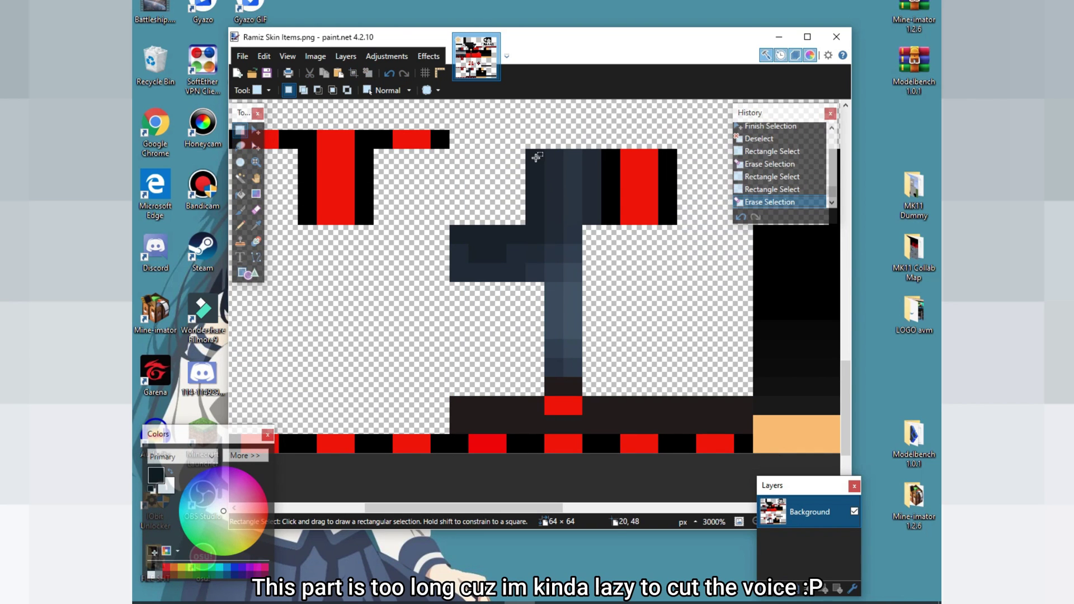
Try to erase the blue leg column and the square above it with one rectangular selection, and undo the erase
{"action": "mouse_move", "coordinate": [535, 159]}
{"action": "left_mouse_down"}
{"action": "mouse_move", "coordinate": [614, 345]}
{"action": "mouse_move", "coordinate": [610, 368]}
{"action": "mouse_move", "coordinate": [557, 328]}
{"action": "left_mouse_up"}
{"action": "key", "text": "Delete"}
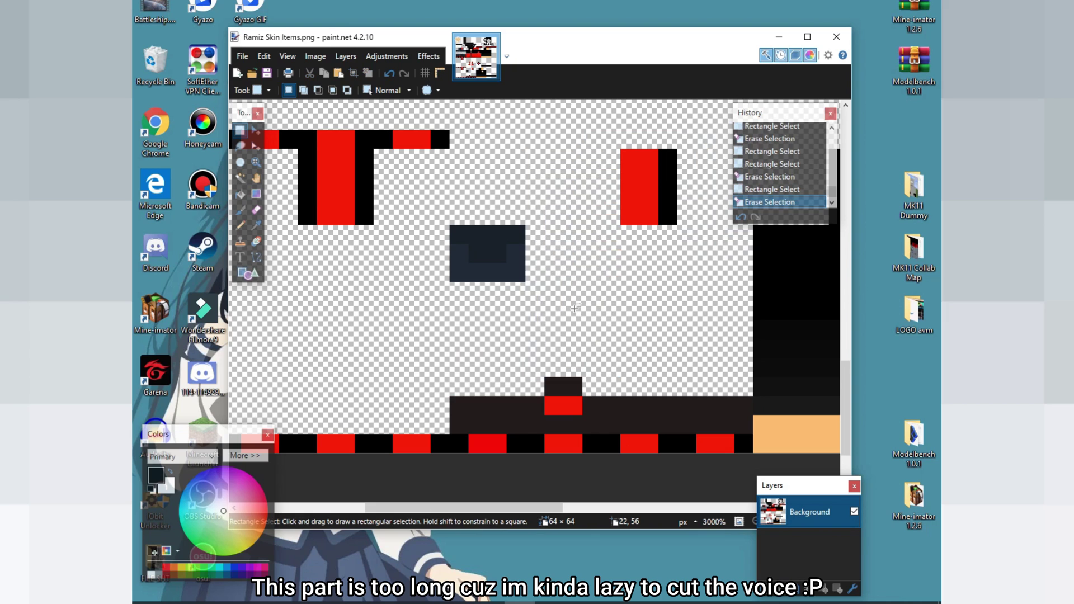
{"action": "key", "text": "ctrl+z"}
Erase the blue leg column, the square above it, and the remaining blue block, keeping the black-edged red stripe intact
{"action": "mouse_move", "coordinate": [529, 152]}
{"action": "left_mouse_down"}
{"action": "mouse_move", "coordinate": [615, 372]}
{"action": "mouse_move", "coordinate": [558, 218]}
{"action": "mouse_move", "coordinate": [589, 370]}
{"action": "left_mouse_up"}
{"action": "key", "text": "Delete"}
{"action": "left_click_drag", "start_coordinate": [558, 334], "coordinate": [454, 231]}
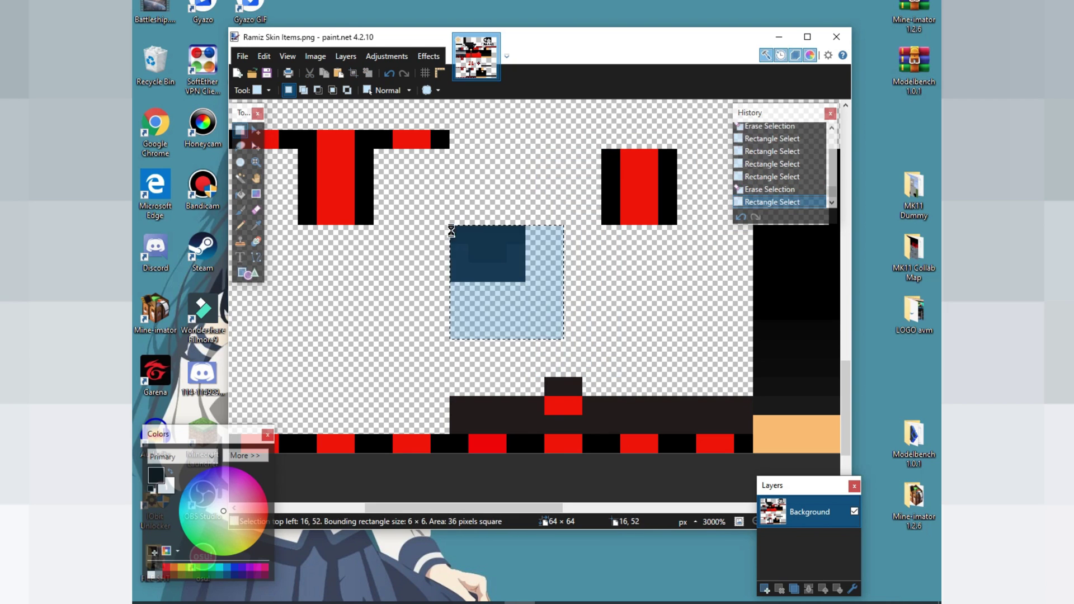
{"action": "key", "text": "Delete"}
Examine the remaining head, torso and arm areas of the texture for pixels that still need erasing
{"action": "scroll", "coordinate": [581, 309], "scroll_direction": "down", "scroll_amount": 3, "text": "ctrl"}
{"action": "scroll", "coordinate": [582, 310], "scroll_direction": "down", "scroll_amount": 3, "text": "ctrl"}
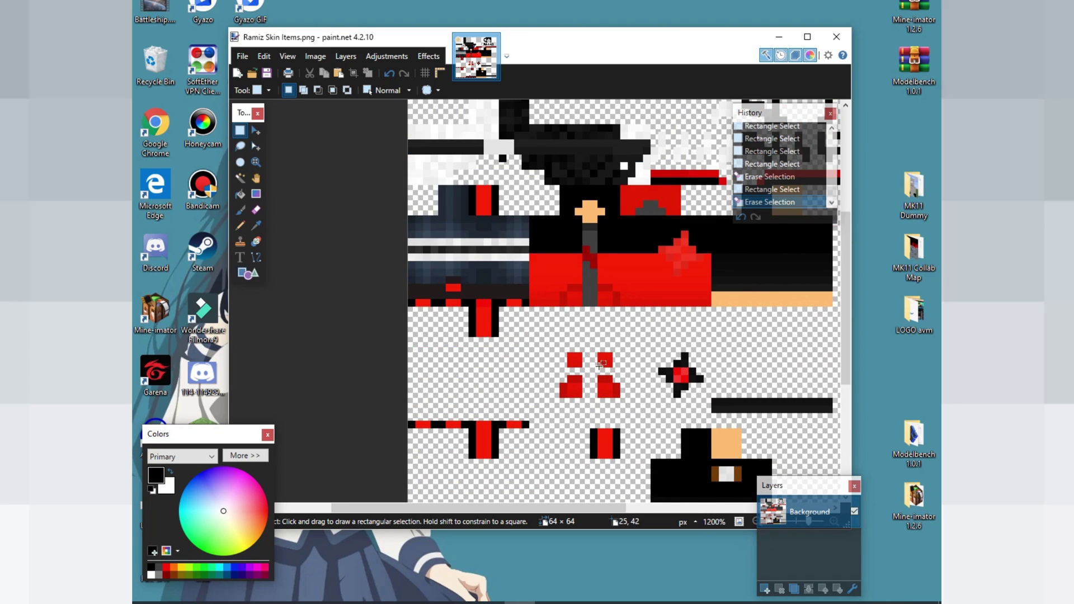
{"action": "scroll", "coordinate": [653, 323], "scroll_direction": "up", "scroll_amount": 2}
{"action": "left_click_drag", "start_coordinate": [557, 508], "coordinate": [652, 508]}
{"action": "scroll", "coordinate": [431, 383], "scroll_direction": "up", "scroll_amount": 3, "text": "ctrl"}
{"action": "scroll", "coordinate": [432, 383], "scroll_direction": "up", "scroll_amount": 2, "text": "ctrl"}
{"action": "scroll", "coordinate": [587, 368], "scroll_direction": "down", "scroll_amount": 5, "text": "ctrl"}
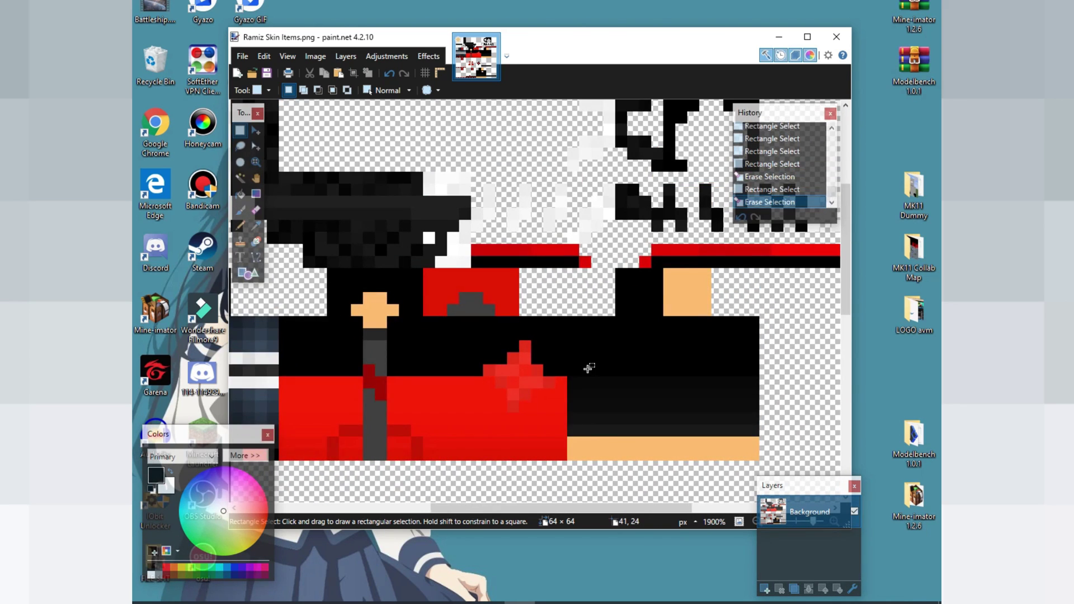
{"action": "scroll", "coordinate": [589, 369], "scroll_direction": "down", "scroll_amount": 1, "text": "ctrl"}
Save the edited Ramiz Skin Items.png with the current save settings and close paint.net
{"action": "key", "text": "ctrl+s"}
{"action": "left_click", "coordinate": [718, 454]}
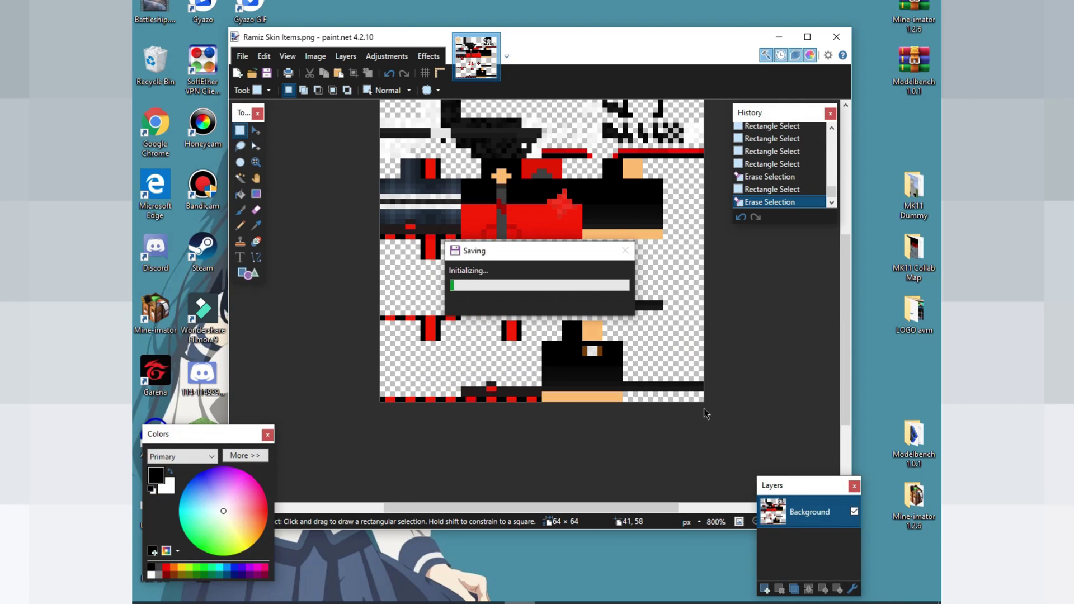
{"action": "left_click", "coordinate": [836, 39]}
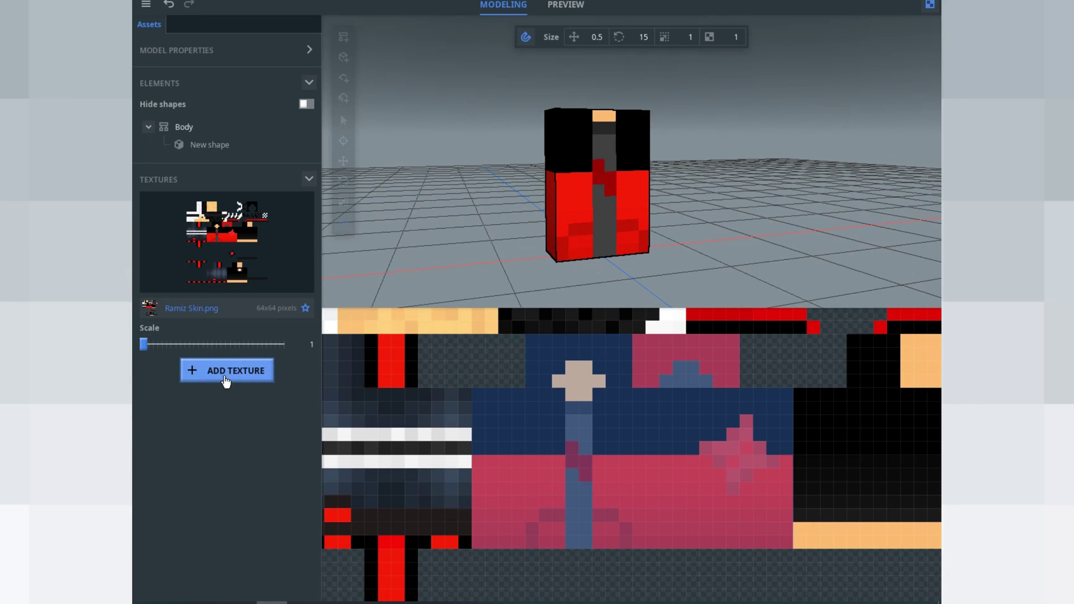
Switch to Modelbench and add Ramiz Skin Items from the desktop as a second texture
{"action": "left_click", "coordinate": [253, 375]}
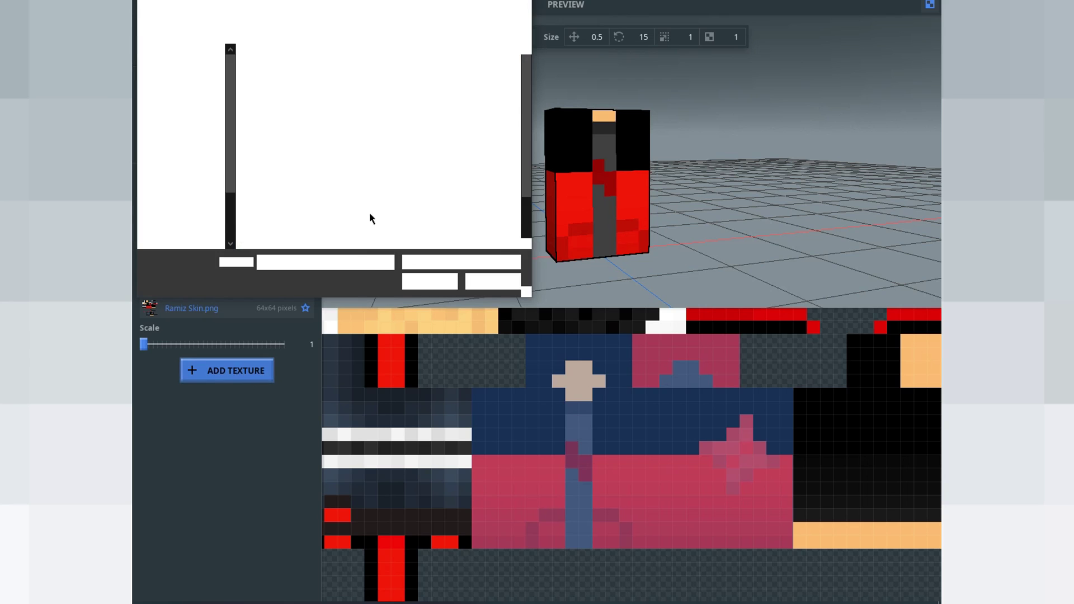
{"action": "scroll", "coordinate": [525, 203], "scroll_direction": "down", "scroll_amount": 1}
{"action": "left_click", "coordinate": [485, 124]}
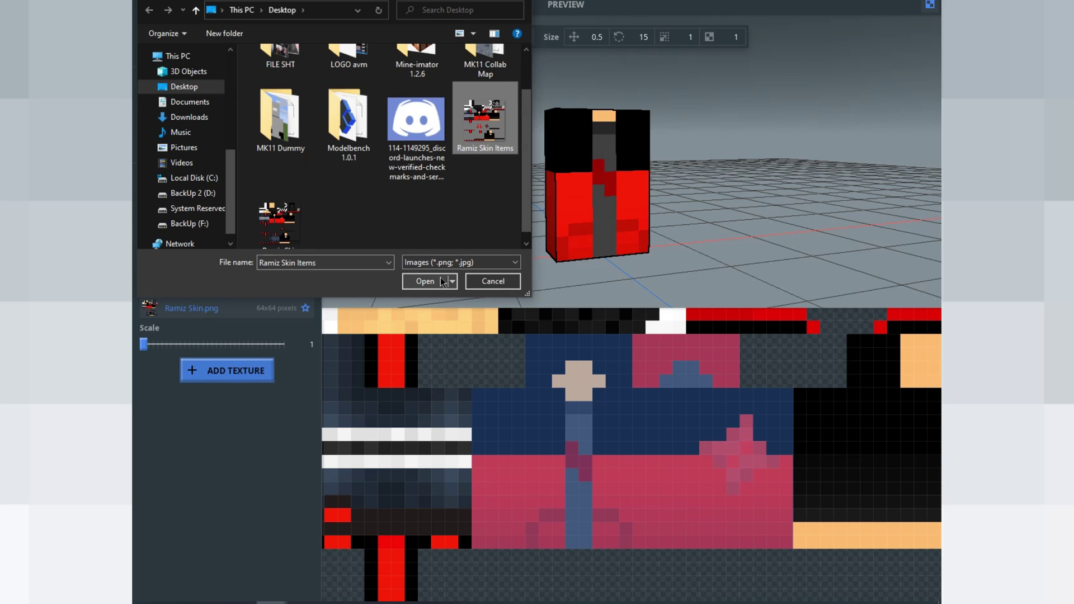
{"action": "left_click", "coordinate": [427, 281]}
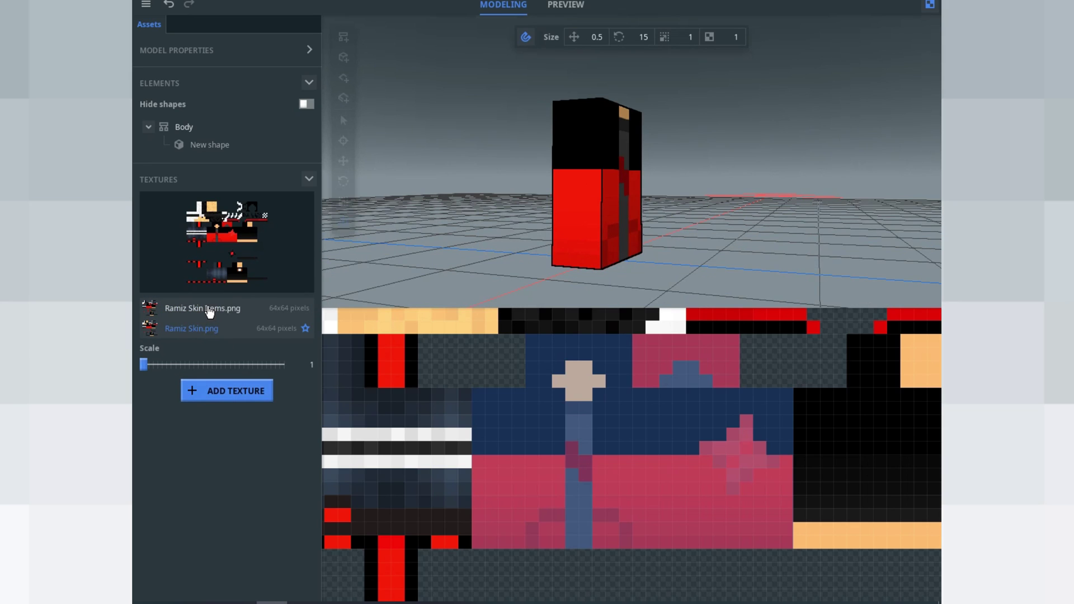
Make Ramiz Skin Items the active texture and add a 3D plane to Body
{"action": "left_click", "coordinate": [211, 311]}
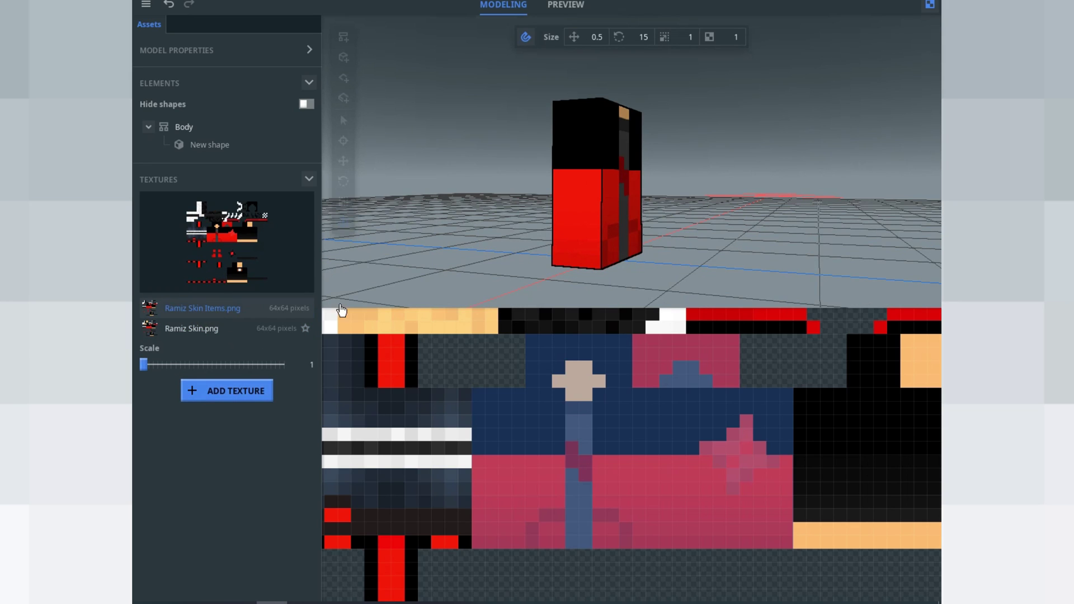
{"action": "left_click", "coordinate": [205, 131]}
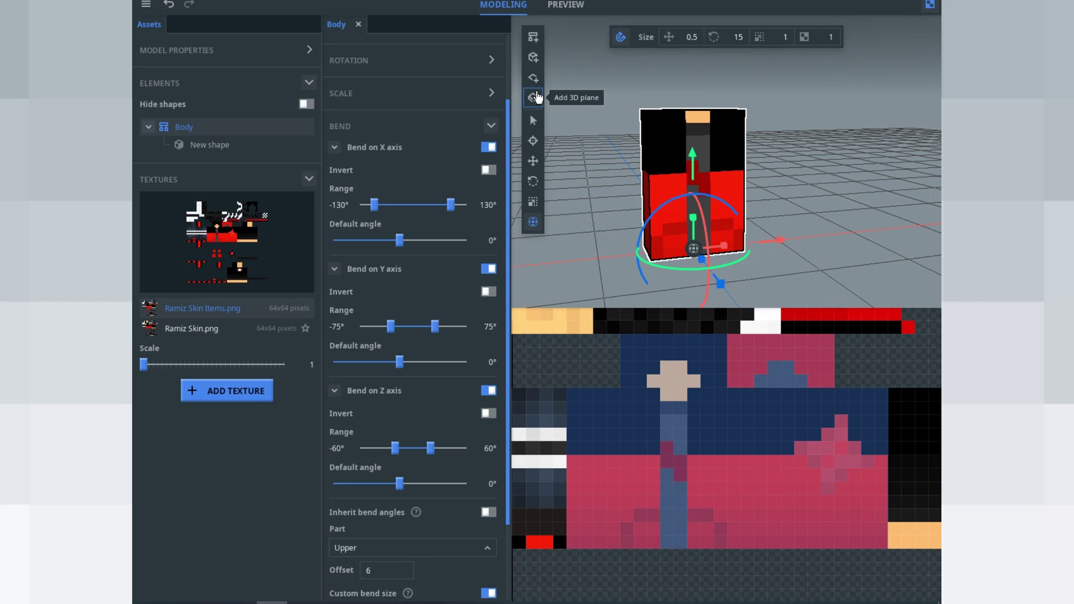
{"action": "left_click", "coordinate": [534, 98]}
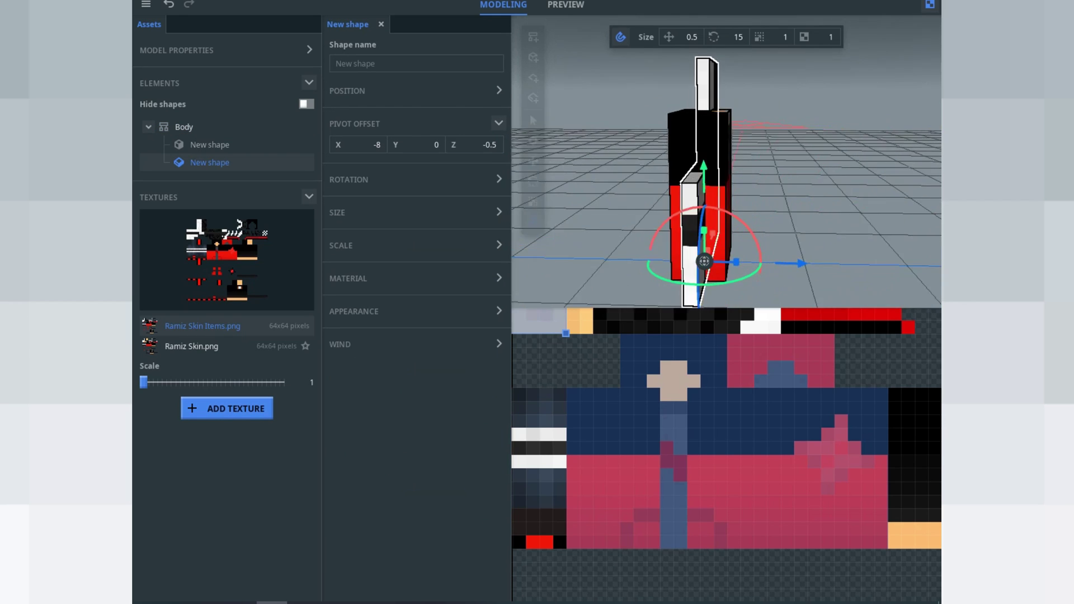
Move the new plane's texture region onto the torso front, with its corner beside the top of the grey stripe
{"action": "left_click_drag", "start_coordinate": [812, 168], "coordinate": [783, 271]}
{"action": "scroll", "coordinate": [732, 143], "scroll_direction": "up", "scroll_amount": 3}
{"action": "scroll", "coordinate": [782, 271], "scroll_direction": "down", "scroll_amount": 3}
{"action": "left_click_drag", "start_coordinate": [770, 392], "coordinate": [729, 498]}
{"action": "scroll", "coordinate": [722, 537], "scroll_direction": "down", "scroll_amount": 4}
{"action": "scroll", "coordinate": [732, 530], "scroll_direction": "up", "scroll_amount": 1}
{"action": "left_click_drag", "start_coordinate": [629, 476], "coordinate": [736, 438]}
{"action": "scroll", "coordinate": [733, 445], "scroll_direction": "up", "scroll_amount": 1}
{"action": "scroll", "coordinate": [665, 382], "scroll_direction": "down", "scroll_amount": 1}
{"action": "left_click_drag", "start_coordinate": [562, 347], "coordinate": [717, 478]}
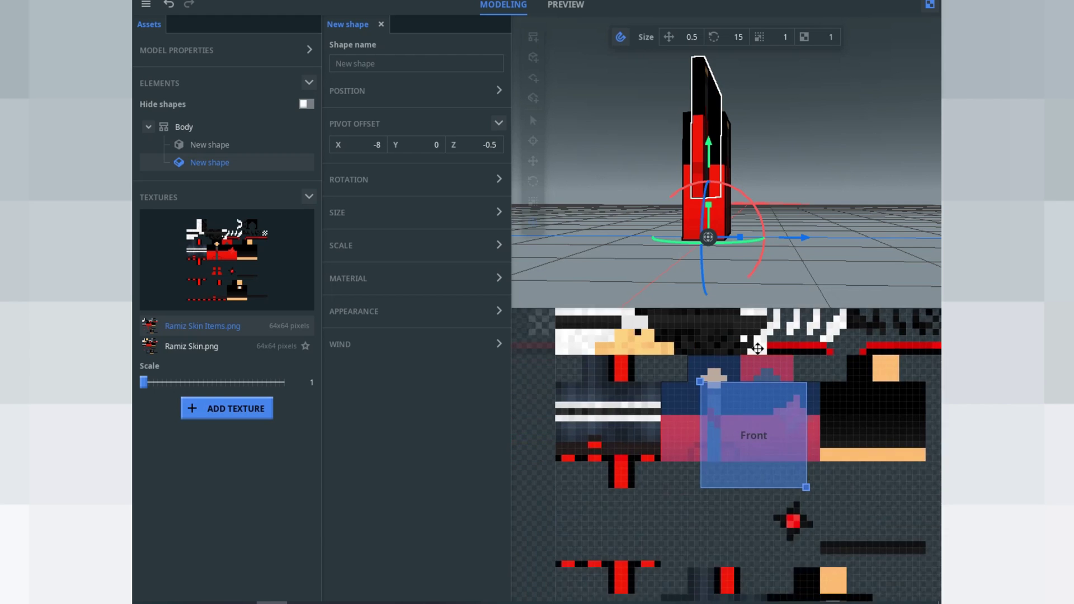
{"action": "scroll", "coordinate": [764, 413], "scroll_direction": "up", "scroll_amount": 3}
{"action": "middle_click_drag", "start_coordinate": [776, 397], "coordinate": [747, 466]}
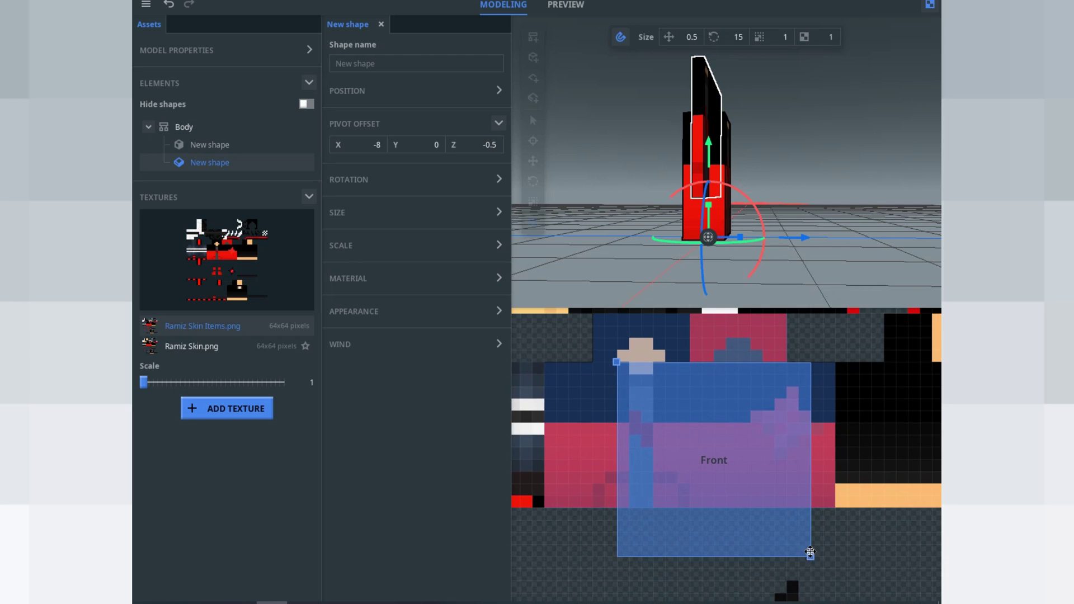
Shrink the plane's texture region to a strip one pixel wide and as tall as the torso front
{"action": "left_click_drag", "start_coordinate": [810, 557], "coordinate": [625, 507]}
{"action": "scroll", "coordinate": [748, 230], "scroll_direction": "up", "scroll_amount": 3}
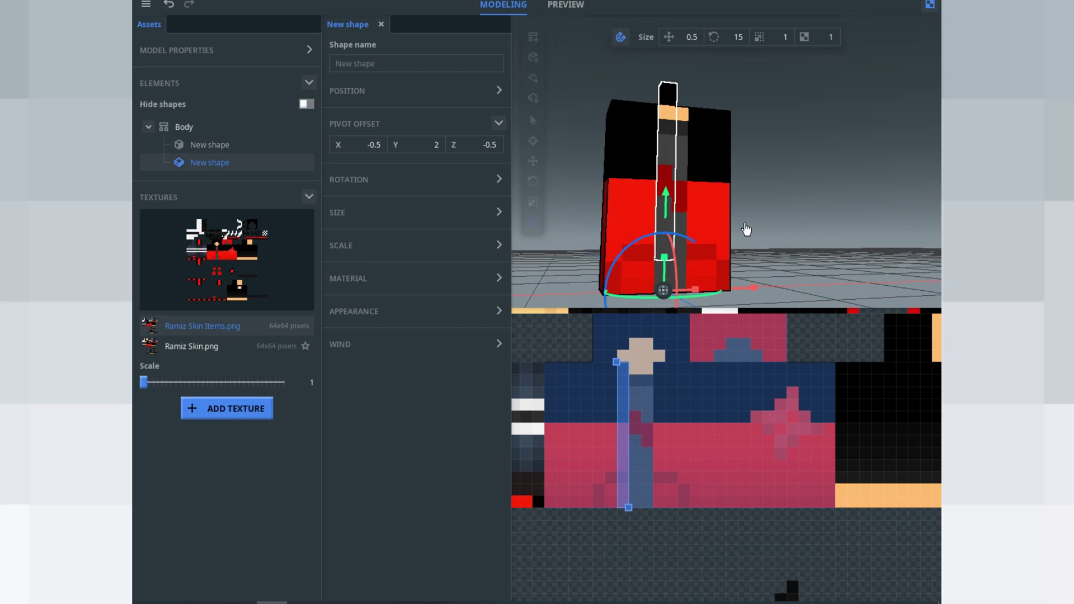
{"action": "scroll", "coordinate": [765, 190], "scroll_direction": "up", "scroll_amount": 3}
{"action": "scroll", "coordinate": [765, 194], "scroll_direction": "down", "scroll_amount": 2}
{"action": "middle_click_drag", "start_coordinate": [765, 190], "coordinate": [762, 182]}
{"action": "scroll", "coordinate": [765, 194], "scroll_direction": "up", "scroll_amount": 2}
{"action": "scroll", "coordinate": [762, 183], "scroll_direction": "down", "scroll_amount": 1}
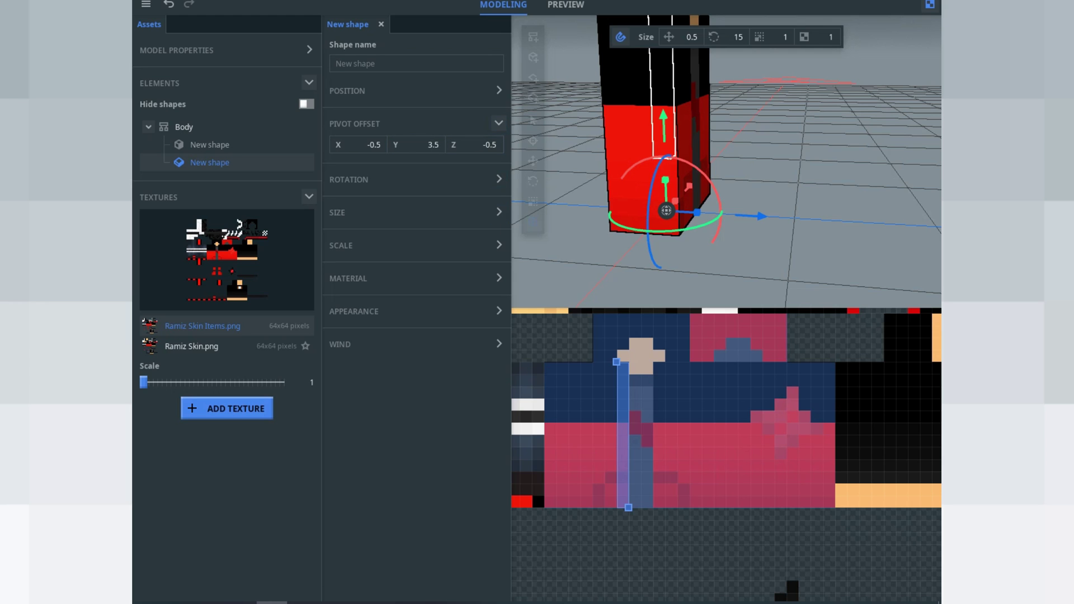
Reset the plane's Y pivot offset to 0
{"action": "key", "text": "ctrl+z"}
{"action": "left_click_drag", "start_coordinate": [817, 151], "coordinate": [493, 210]}
{"action": "left_click", "coordinate": [500, 213]}
{"action": "left_click", "coordinate": [498, 213]}
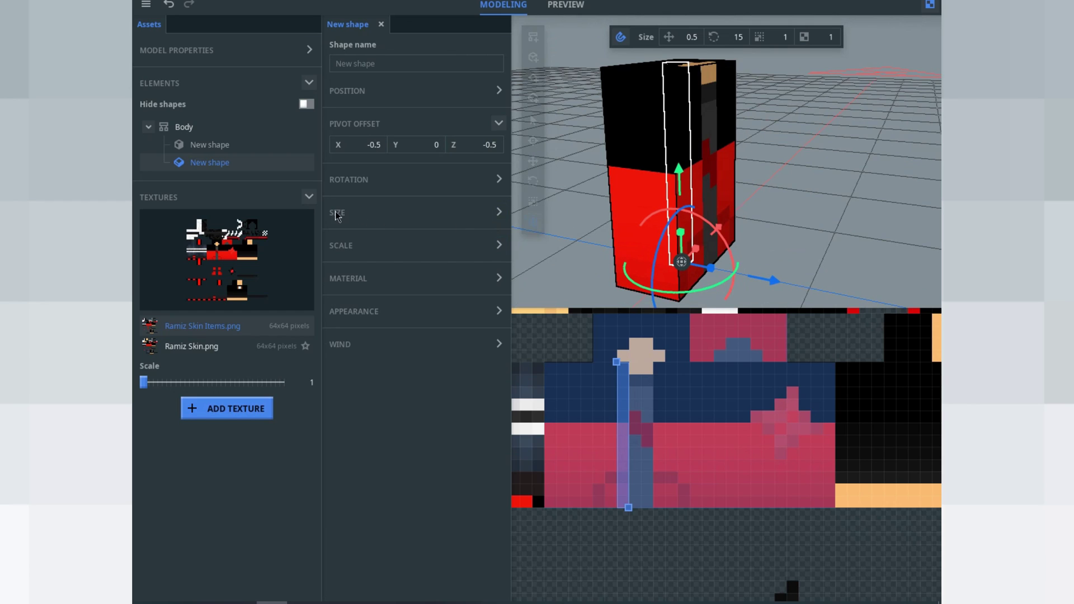
Set the plane's Z scale to 0.5
{"action": "left_click", "coordinate": [499, 245]}
{"action": "left_click", "coordinate": [495, 267]}
{"action": "type", "text": "0.05"}
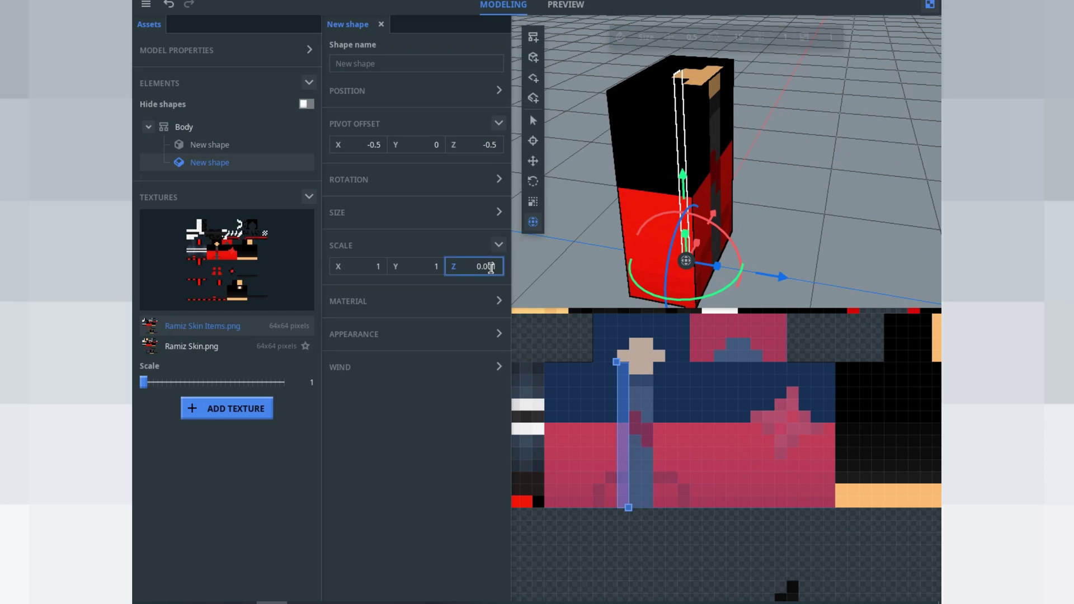
{"action": "double_click", "coordinate": [492, 268]}
{"action": "key", "text": "BackSpace"}
{"action": "type", "text": "0.5"}
{"action": "left_click_drag", "start_coordinate": [681, 213], "coordinate": [674, 186]}
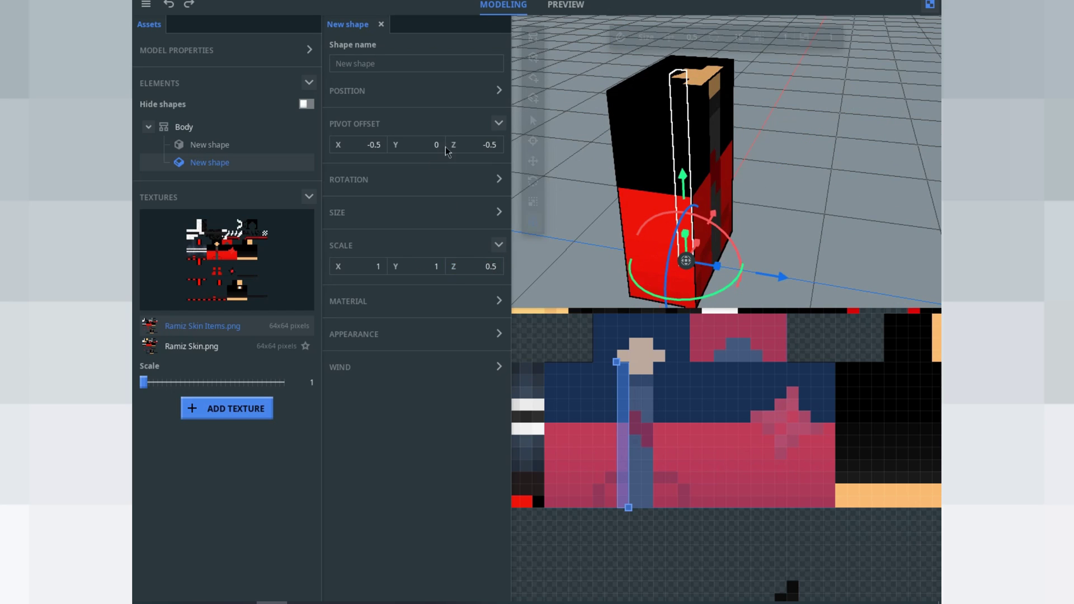
Shift the plane's pivot offset to X -1.9 and Z 3.8
{"action": "left_click_drag", "start_coordinate": [451, 147], "coordinate": [503, 150]}
{"action": "scroll", "coordinate": [758, 180], "scroll_direction": "up", "scroll_amount": 3}
{"action": "middle_click_drag", "start_coordinate": [758, 179], "coordinate": [729, 151]}
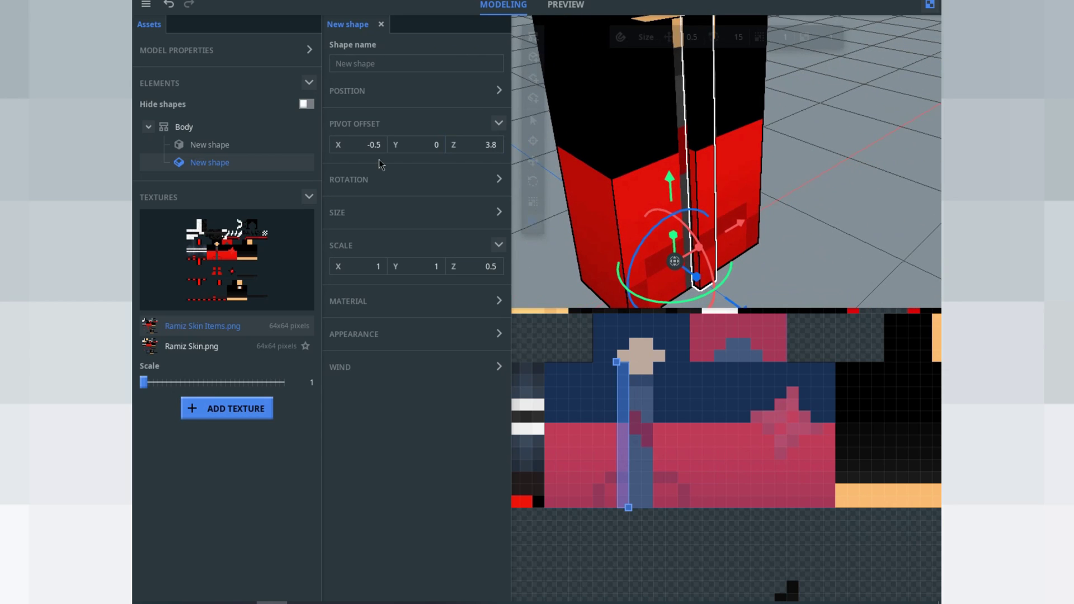
{"action": "left_click_drag", "start_coordinate": [374, 148], "coordinate": [357, 148]}
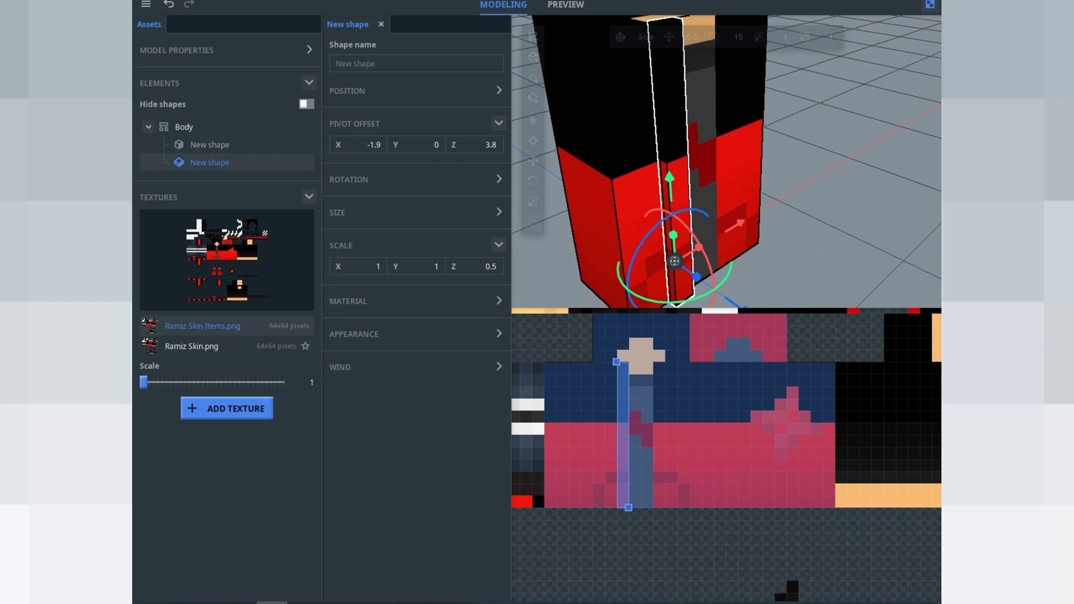
Set the plane's Z scale to 0.25
{"action": "left_click", "coordinate": [494, 268]}
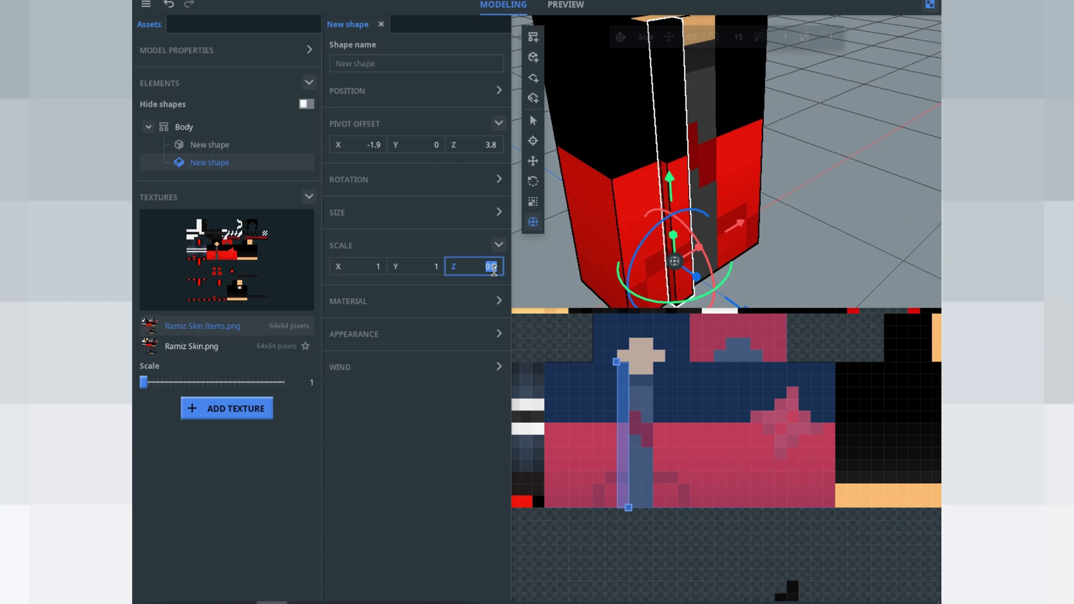
{"action": "type", "text": "1"}
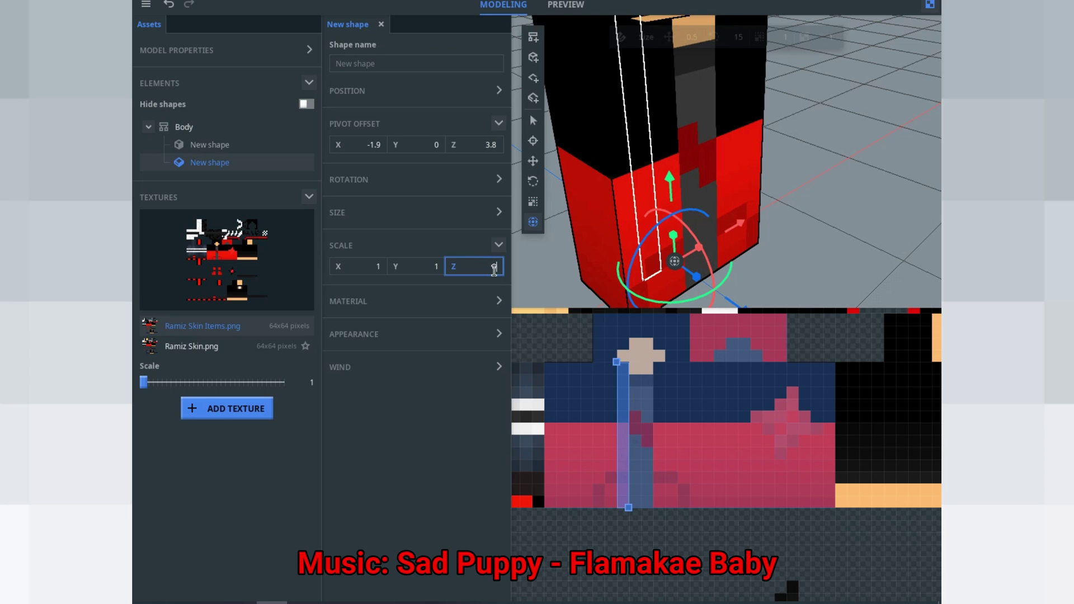
{"action": "type", "text": "0.25"}
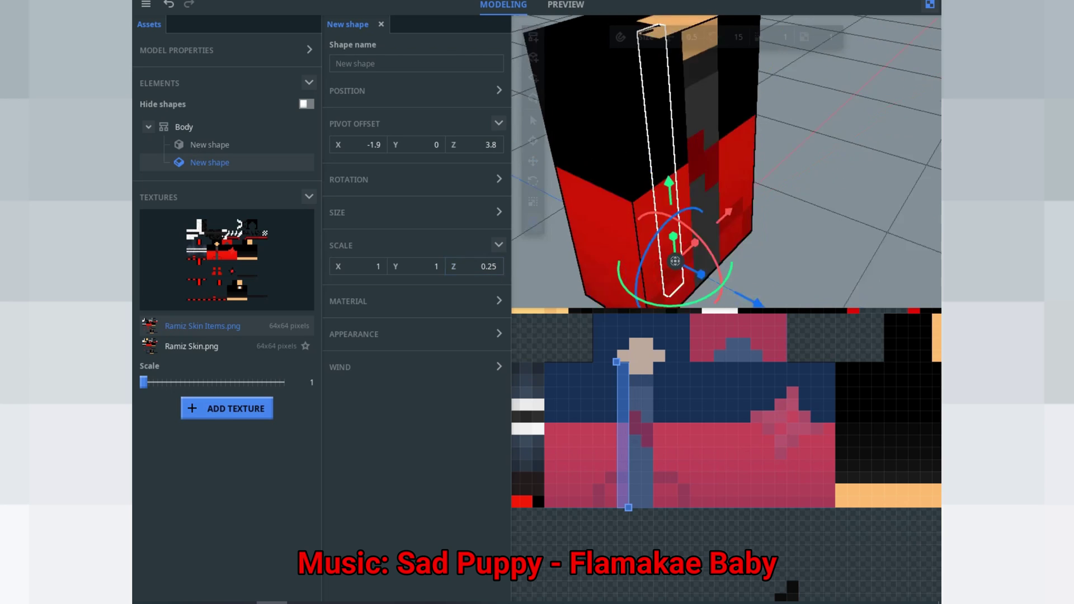
Set the plane's pivot offset to X -2 and Z 8 so it lines up beside the shirt's grey stripe
{"action": "left_click_drag", "start_coordinate": [498, 146], "coordinate": [493, 146]}
{"action": "middle_click_drag", "start_coordinate": [728, 185], "coordinate": [655, 146]}
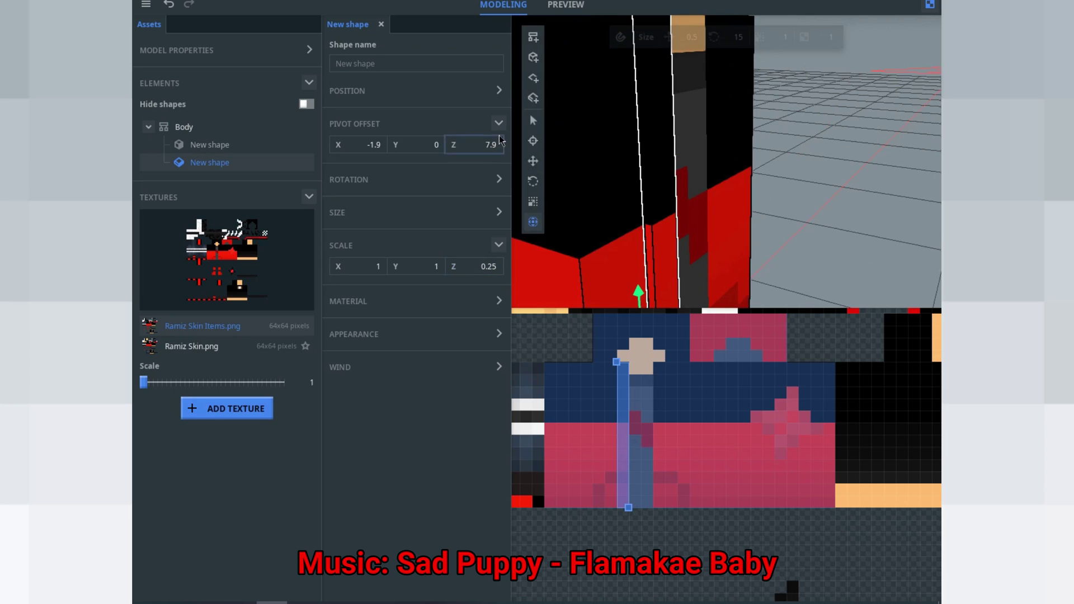
{"action": "key", "text": "BackSpace"}
{"action": "type", "text": "8"}
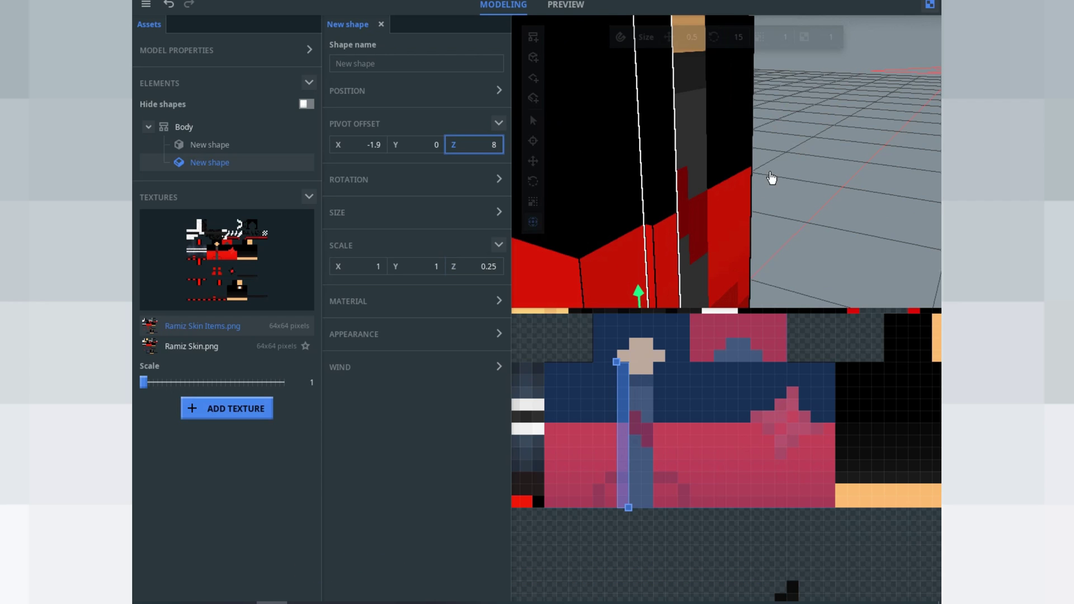
{"action": "left_click_drag", "start_coordinate": [770, 176], "coordinate": [802, 168]}
{"action": "left_click", "coordinate": [378, 145]}
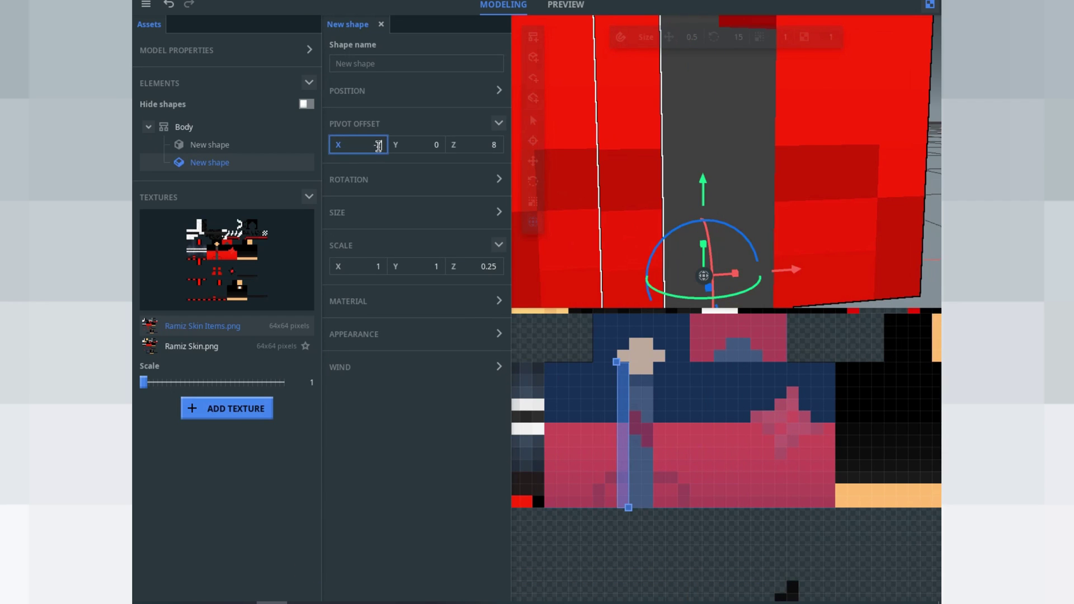
{"action": "scroll", "coordinate": [837, 180], "scroll_direction": "down", "scroll_amount": 6}
{"action": "left_click", "coordinate": [837, 180]}
{"action": "left_click_drag", "start_coordinate": [837, 179], "coordinate": [713, 114]}
{"action": "left_click", "coordinate": [562, 185]}
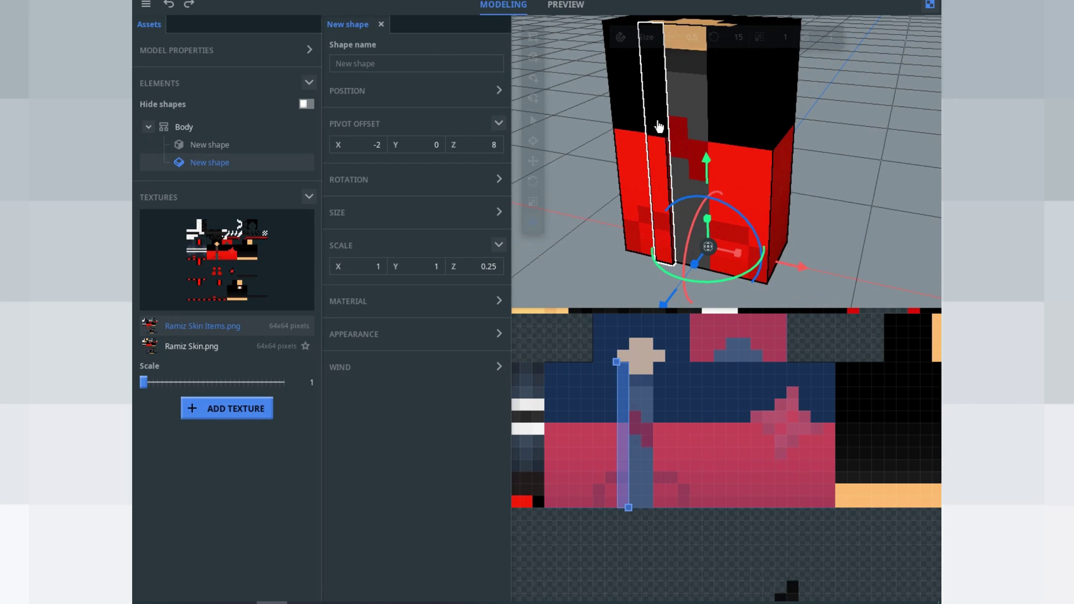
Duplicate the strip plane and shift the copy's texture region and X pivot offset to the other side of the grey stripe
{"action": "key", "text": "ctrl+d"}
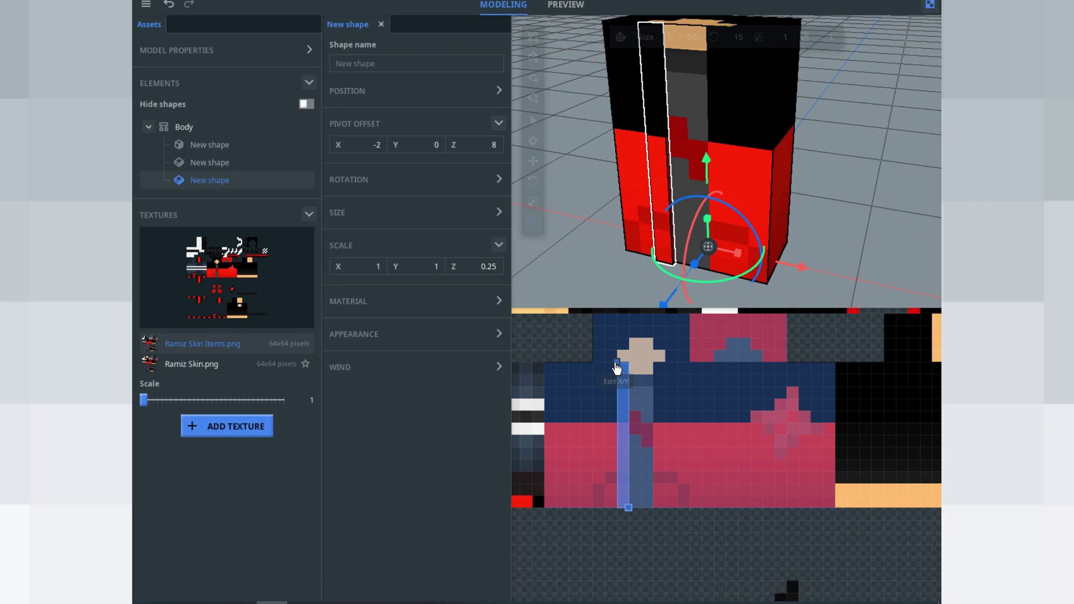
{"action": "left_click_drag", "start_coordinate": [622, 368], "coordinate": [659, 368]}
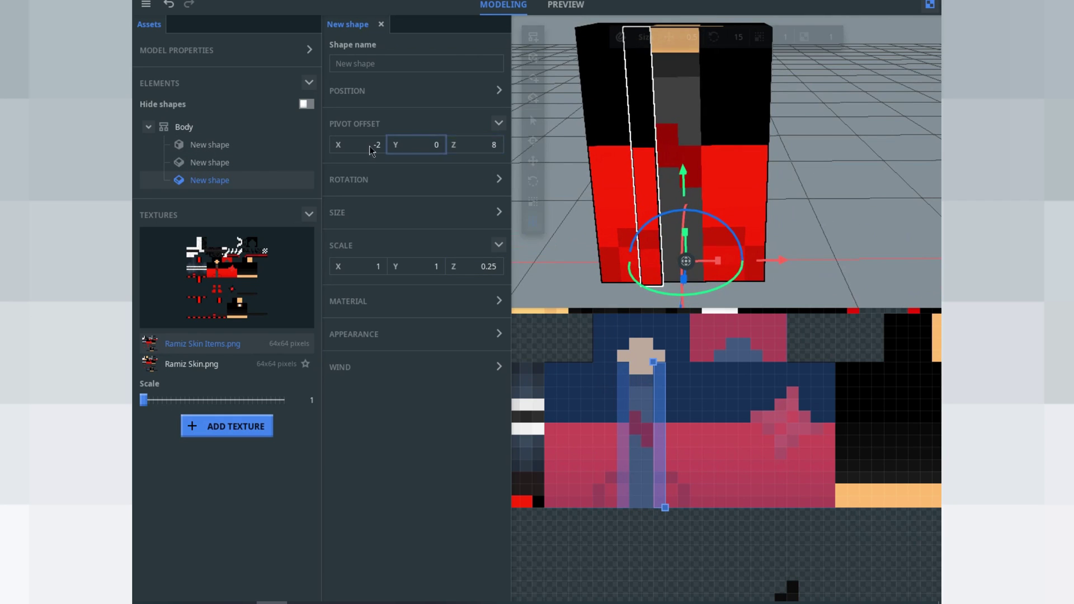
{"action": "left_click_drag", "start_coordinate": [342, 146], "coordinate": [356, 146]}
{"action": "left_click", "coordinate": [559, 207]}
{"action": "left_click_drag", "start_coordinate": [588, 213], "coordinate": [657, 221]}
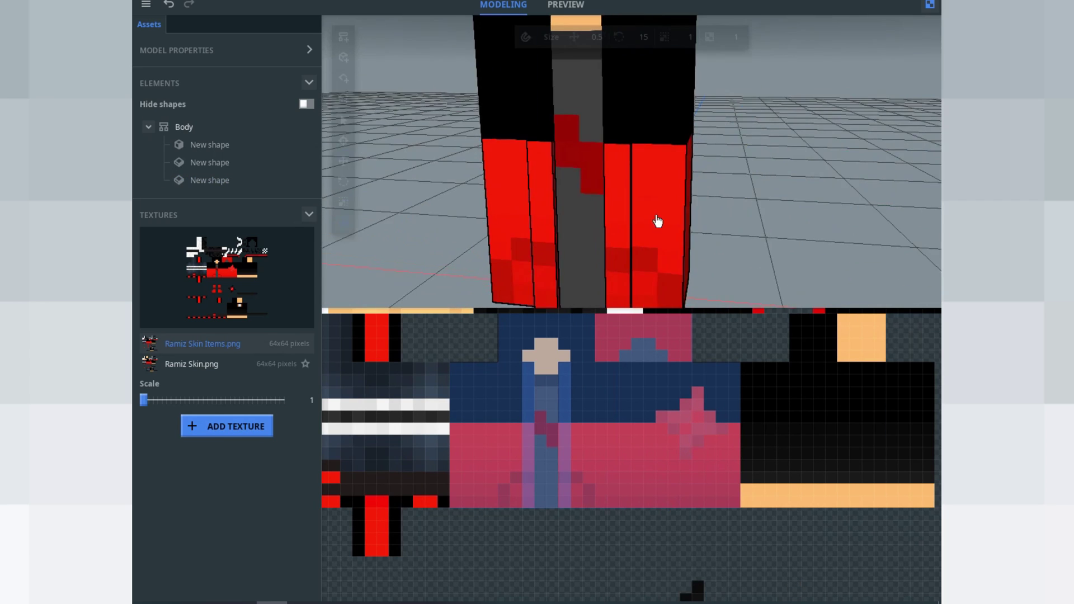
{"action": "scroll", "coordinate": [657, 220], "scroll_direction": "down", "scroll_amount": 2}
Test Body's X bend with a default angle of -130° and reset it to 0°
{"action": "left_click", "coordinate": [208, 133]}
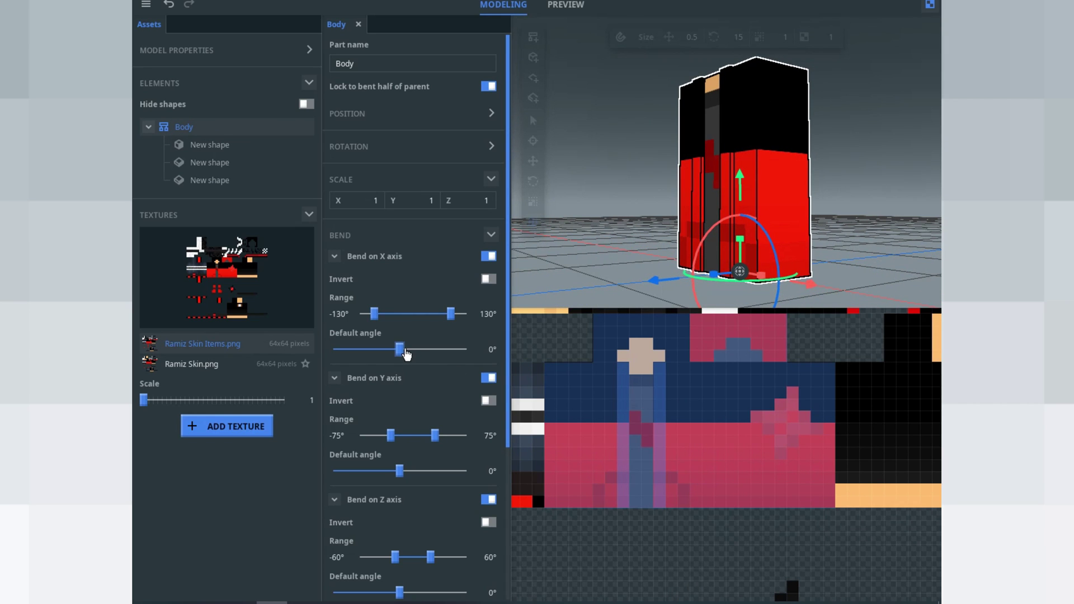
{"action": "left_click_drag", "start_coordinate": [401, 349], "coordinate": [289, 324]}
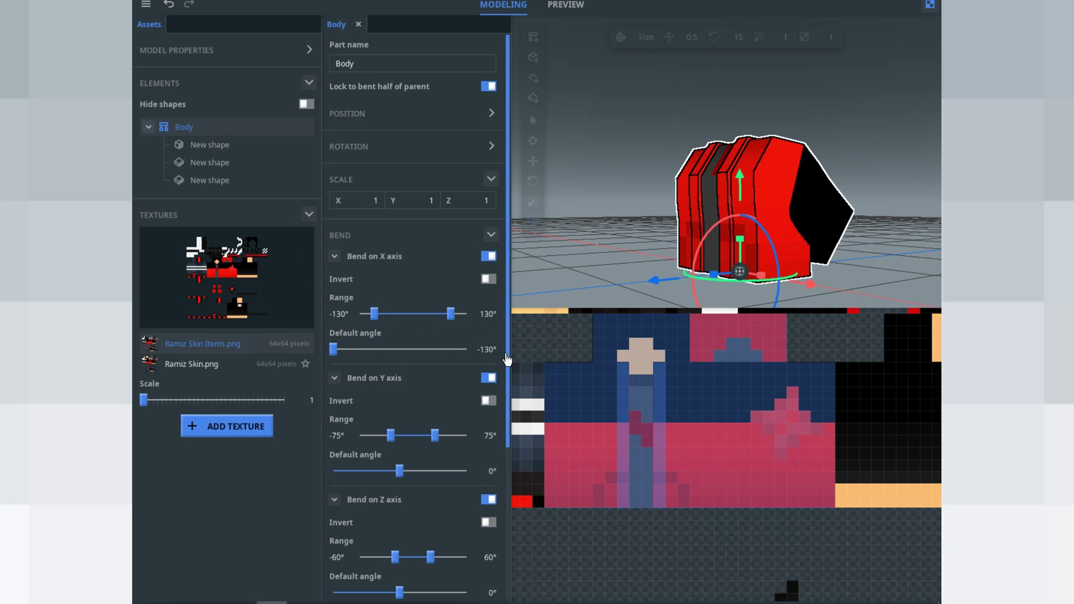
{"action": "left_click", "coordinate": [488, 352]}
{"action": "key", "text": "BackSpace"}
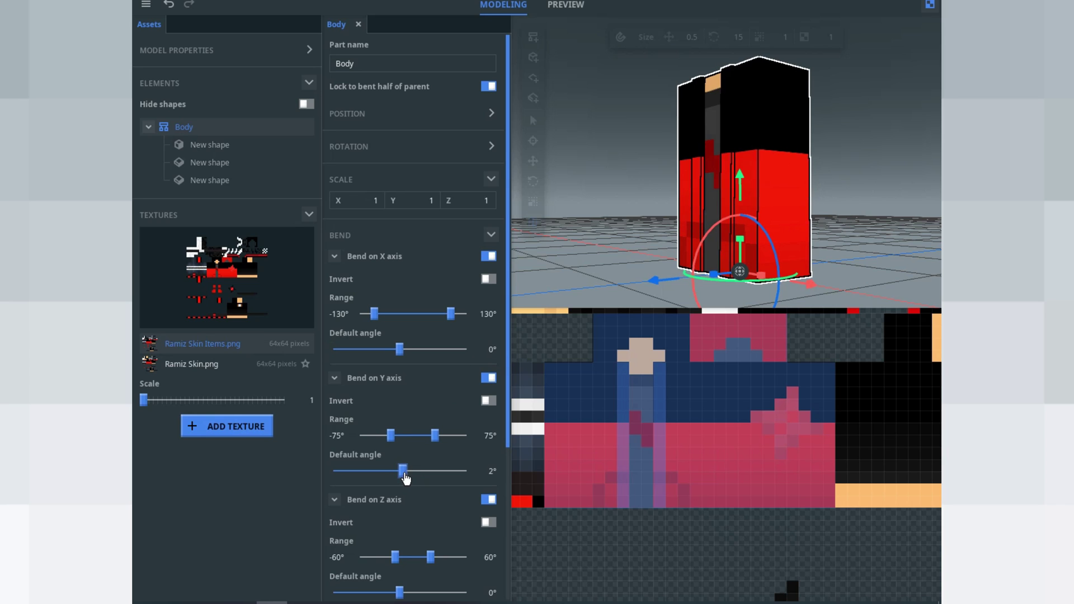
Test Body's Y bend with a default angle of 75°, inspect the twisted strips up close, and undo the bend
{"action": "left_click_drag", "start_coordinate": [451, 474], "coordinate": [477, 468]}
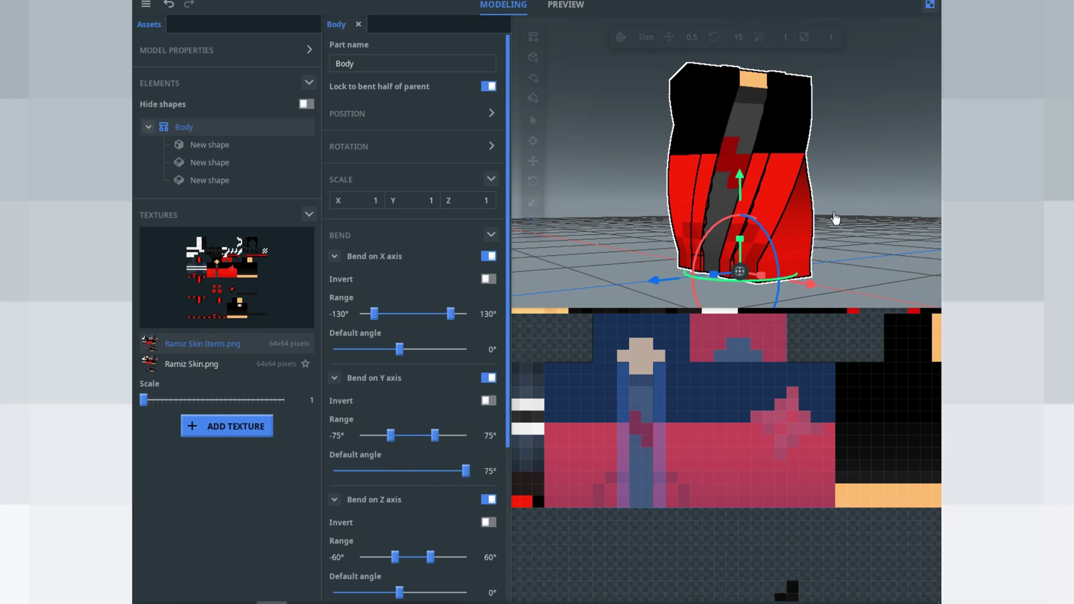
{"action": "left_click", "coordinate": [819, 230]}
{"action": "scroll", "coordinate": [864, 216], "scroll_direction": "up", "scroll_amount": 6}
{"action": "mouse_move", "coordinate": [812, 242]}
{"action": "left_mouse_down"}
{"action": "mouse_move", "coordinate": [812, 196]}
{"action": "mouse_move", "coordinate": [812, 242]}
{"action": "left_mouse_up"}
{"action": "scroll", "coordinate": [812, 243], "scroll_direction": "up", "scroll_amount": 3}
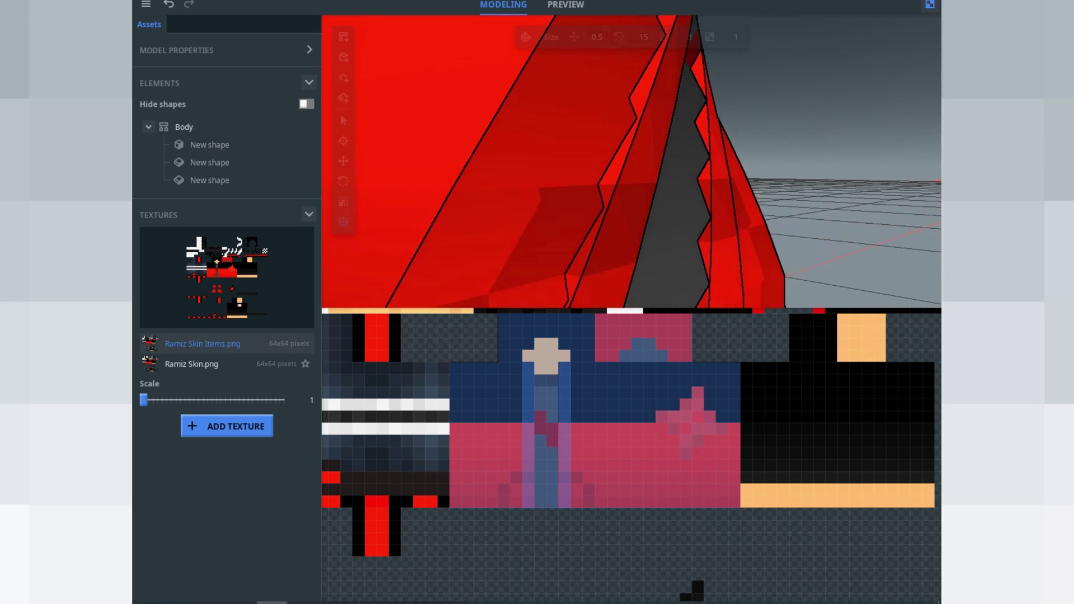
{"action": "scroll", "coordinate": [781, 236], "scroll_direction": "down", "scroll_amount": 3}
{"action": "left_click_drag", "start_coordinate": [764, 230], "coordinate": [599, 244]}
{"action": "scroll", "coordinate": [764, 229], "scroll_direction": "down", "scroll_amount": 2}
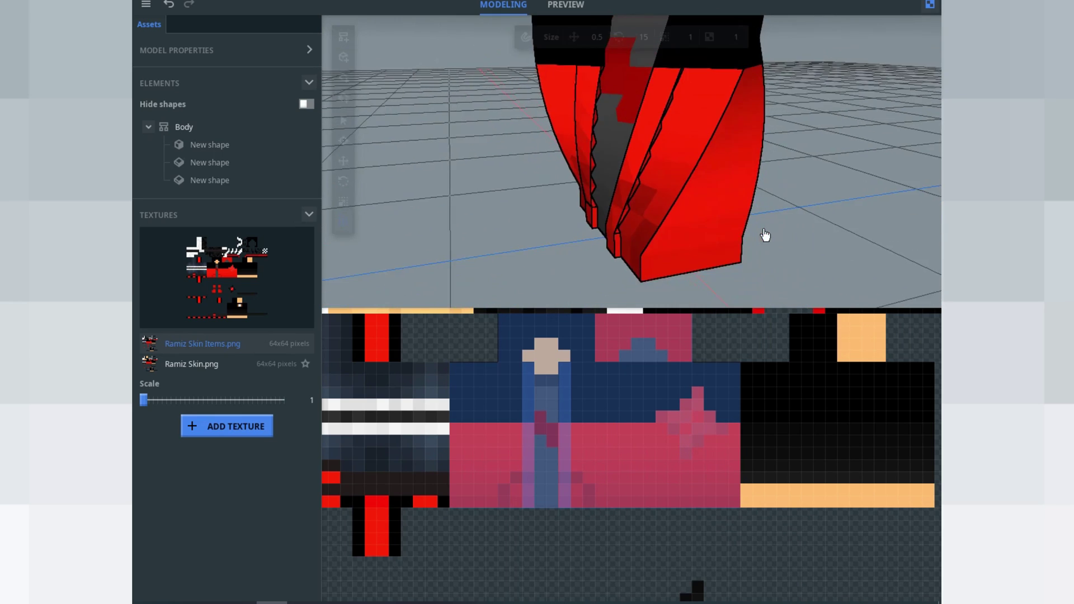
{"action": "key", "text": "ctrl+z"}
{"action": "key", "text": "ctrl+z"}
Try bending Body on the Z axis and inspect the two jacket strips from several sides
{"action": "left_click_drag", "start_coordinate": [803, 211], "coordinate": [806, 201]}
{"action": "scroll", "coordinate": [806, 202], "scroll_direction": "down", "scroll_amount": 2}
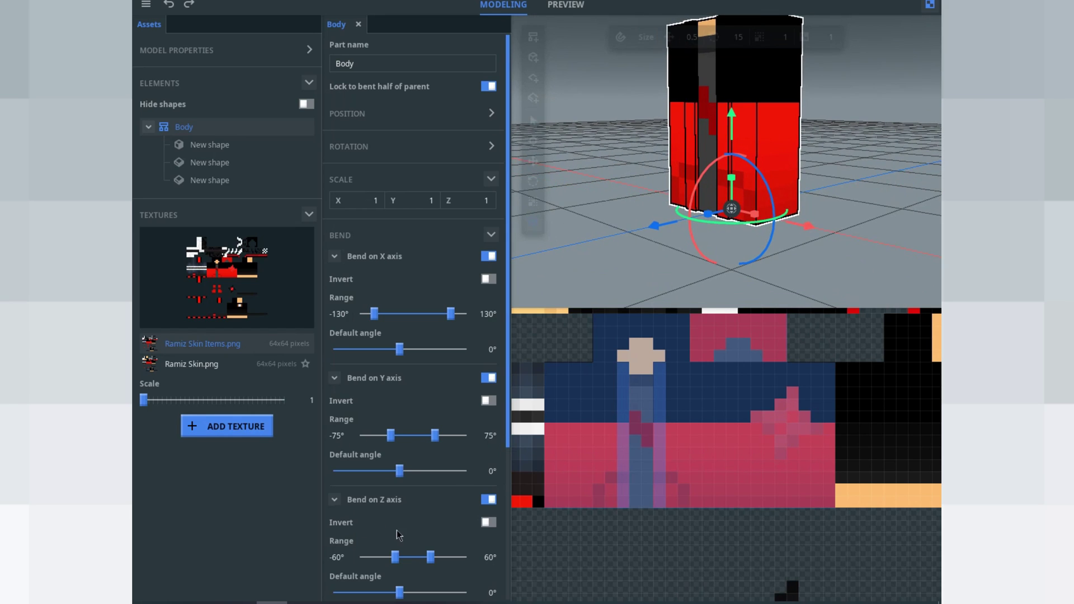
{"action": "scroll", "coordinate": [380, 528], "scroll_direction": "down", "scroll_amount": 3}
{"action": "left_click_drag", "start_coordinate": [402, 519], "coordinate": [460, 518]}
{"action": "left_click", "coordinate": [870, 137]}
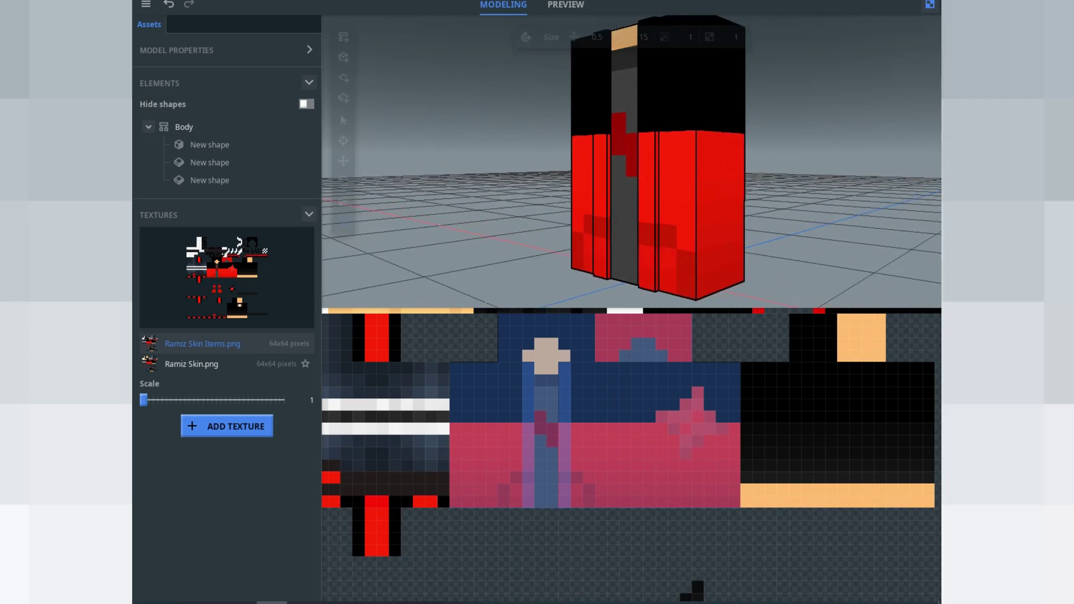
{"action": "scroll", "coordinate": [720, 168], "scroll_direction": "down", "scroll_amount": 3}
{"action": "left_click_drag", "start_coordinate": [671, 135], "coordinate": [896, 157]}
{"action": "scroll", "coordinate": [705, 178], "scroll_direction": "up", "scroll_amount": 4}
{"action": "left_click_drag", "start_coordinate": [794, 168], "coordinate": [772, 165]}
{"action": "scroll", "coordinate": [526, 140], "scroll_direction": "down", "scroll_amount": 4}
Start saving the project as a Mine-imator model and cancel the save
{"action": "key", "text": "ctrl+s"}
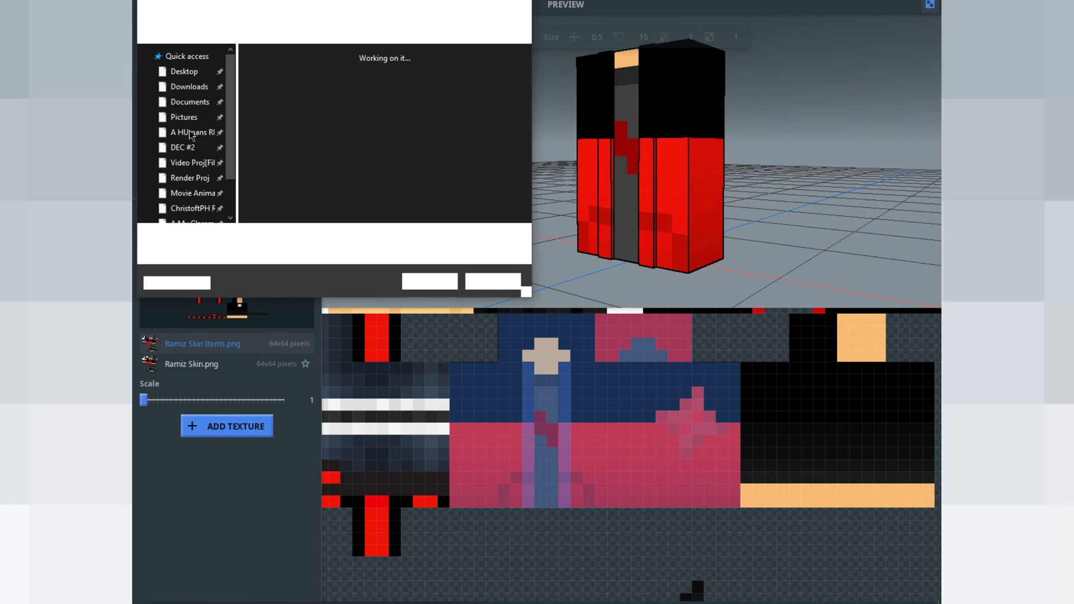
{"action": "left_click", "coordinate": [498, 281]}
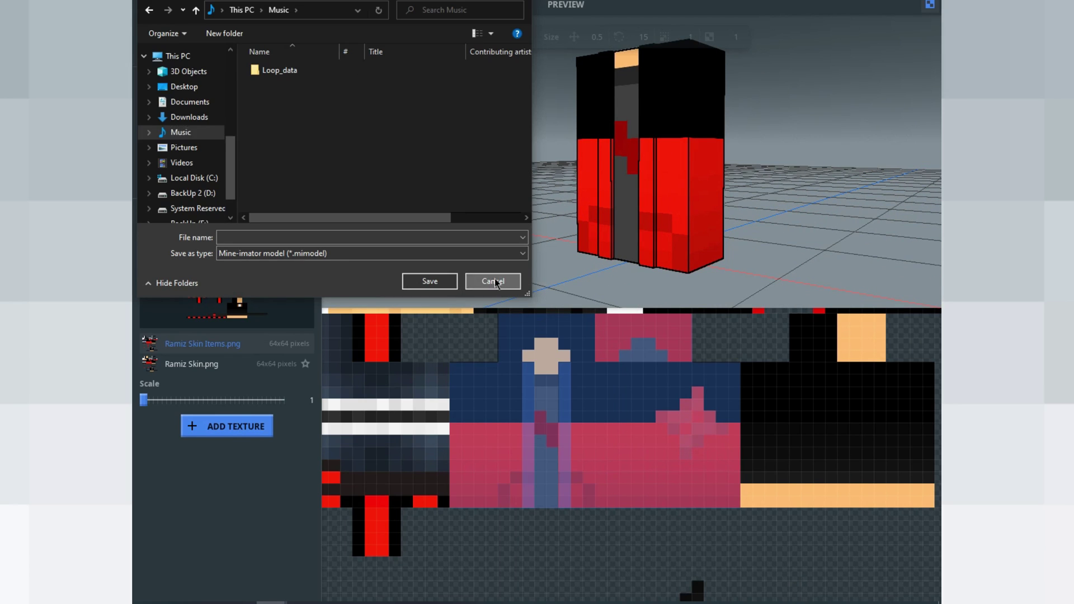
Add a new part under Body and name it Right Arm
{"action": "left_click", "coordinate": [188, 126]}
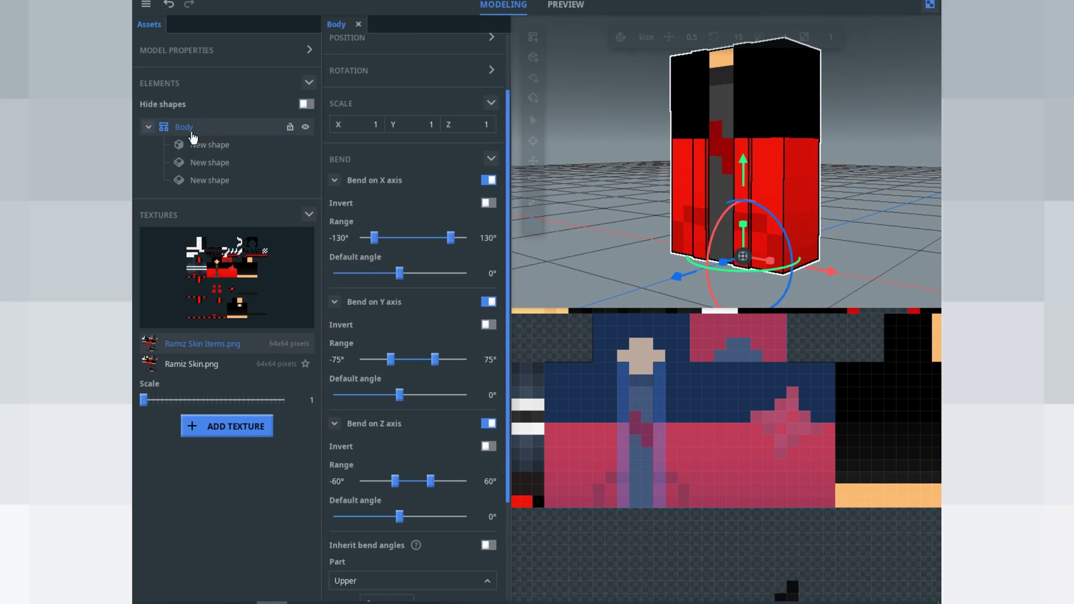
{"action": "left_click", "coordinate": [535, 58]}
{"action": "key", "text": "ctrl+z"}
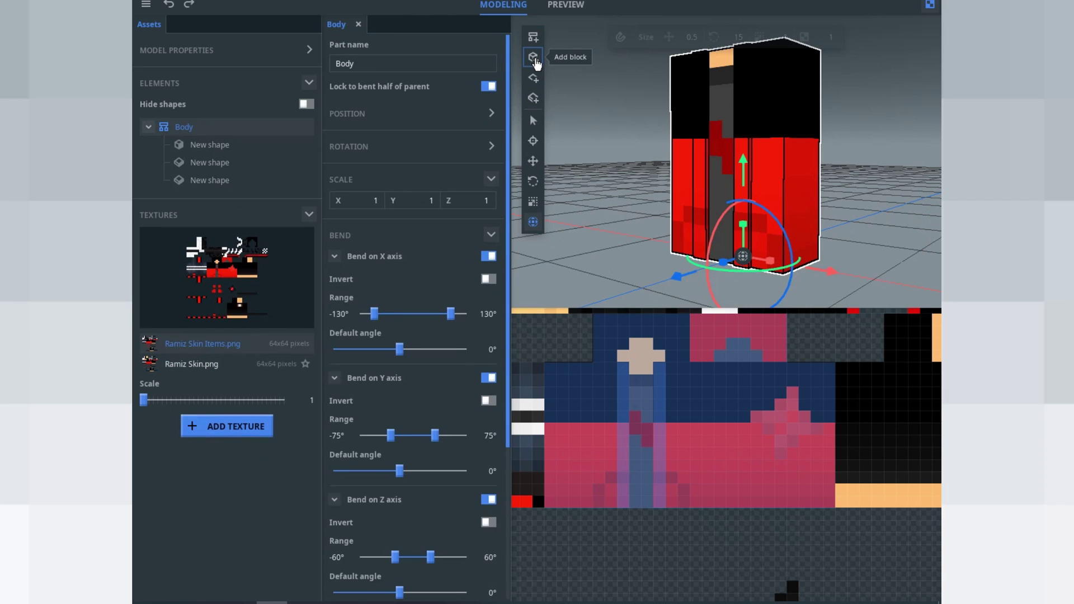
{"action": "left_click", "coordinate": [535, 38]}
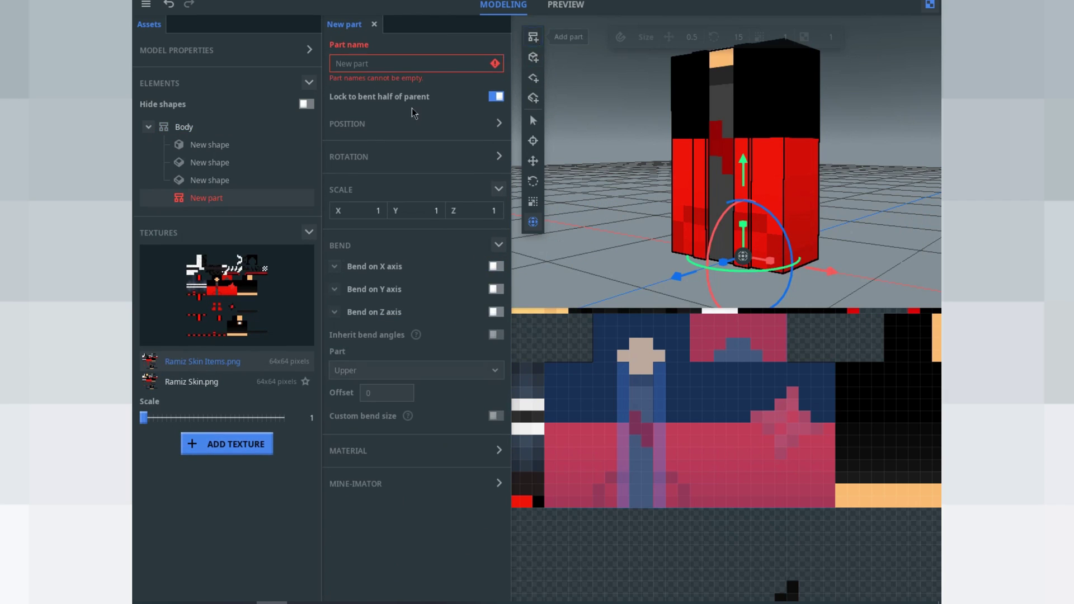
{"action": "left_click", "coordinate": [395, 64]}
{"action": "type", "text": "R"}
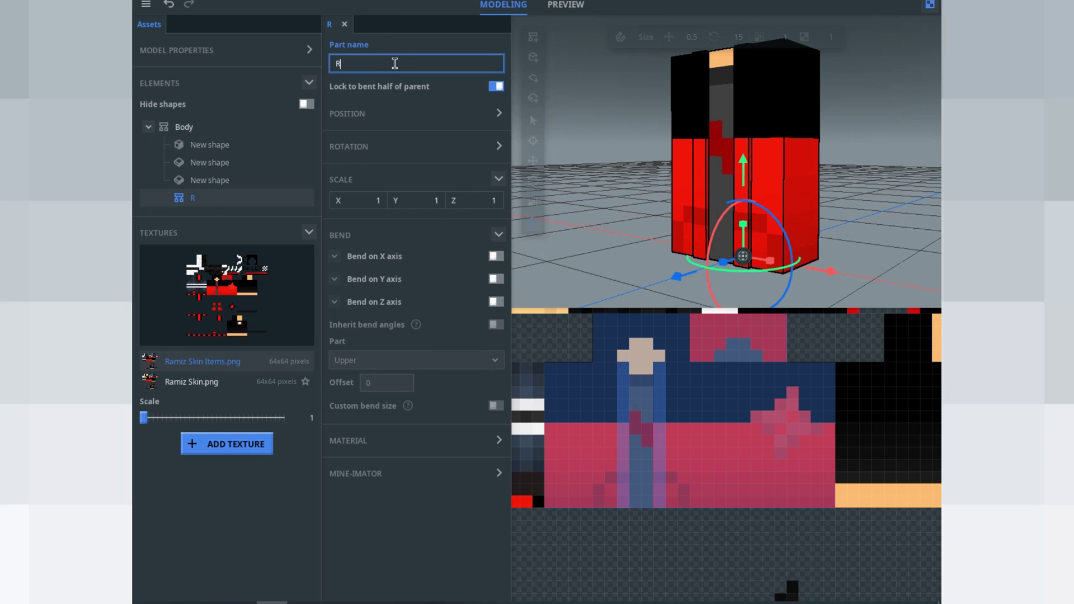
{"action": "key", "text": "BackSpace"}
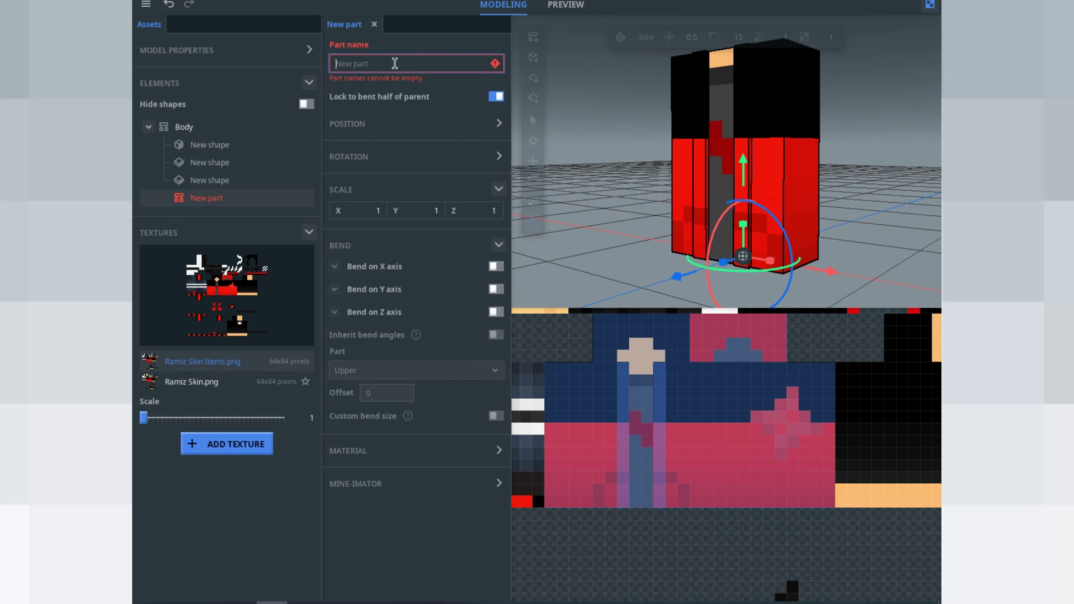
{"action": "type", "text": "Right Arm"}
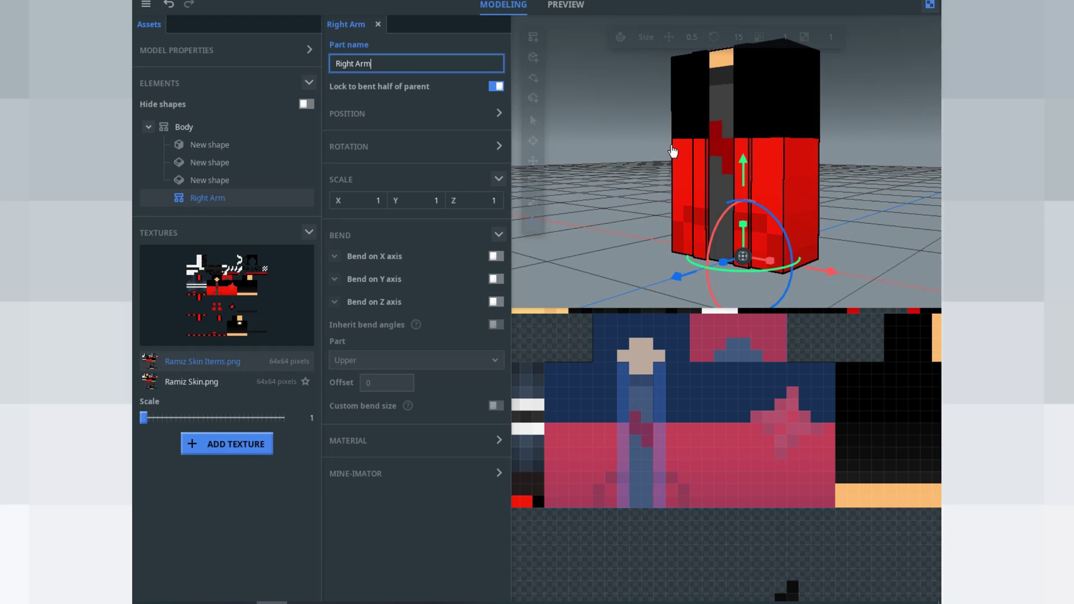
Turn on snapping and move the Right Arm part beside the upper body, at X -6, Y 10
{"action": "left_click_drag", "start_coordinate": [684, 148], "coordinate": [736, 28]}
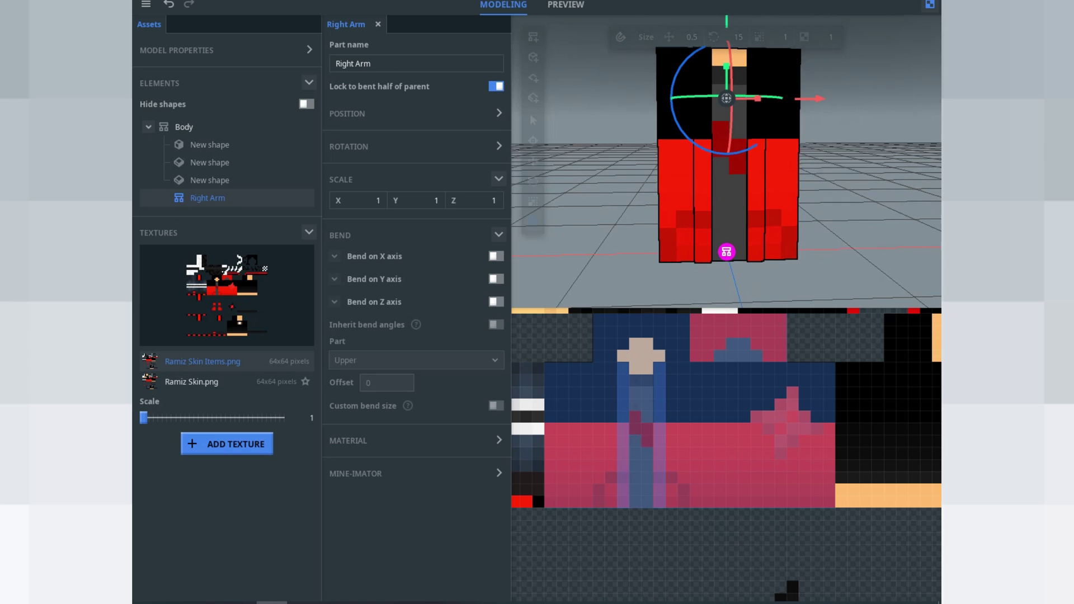
{"action": "left_click", "coordinate": [618, 41]}
{"action": "middle_click_drag", "start_coordinate": [665, 218], "coordinate": [657, 299]}
{"action": "left_click_drag", "start_coordinate": [720, 100], "coordinate": [720, 93]}
{"action": "left_click", "coordinate": [499, 113]}
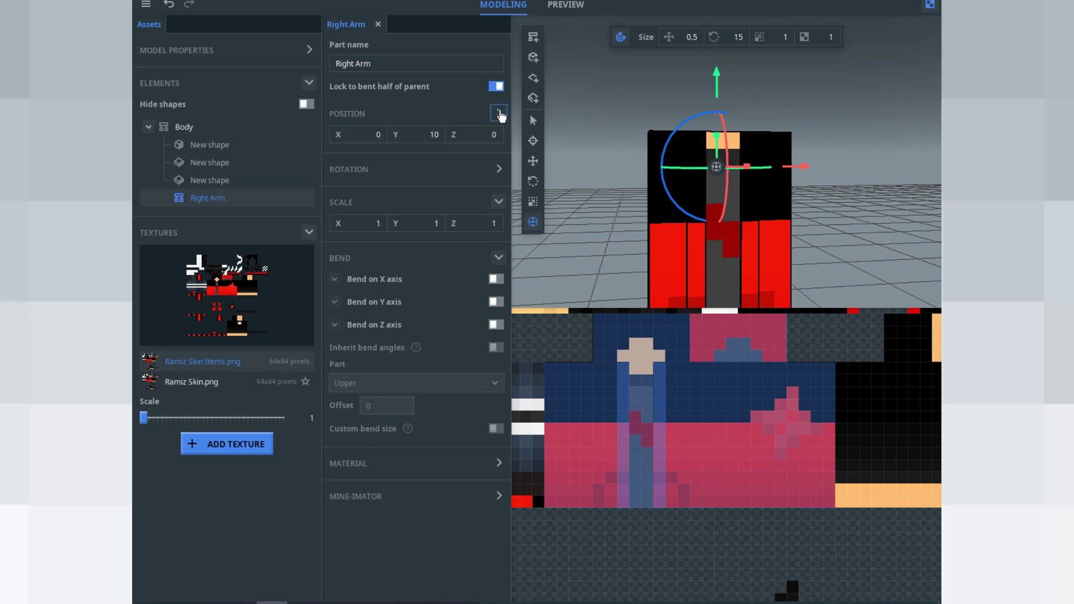
{"action": "left_click_drag", "start_coordinate": [802, 167], "coordinate": [684, 169]}
{"action": "left_click", "coordinate": [722, 156]}
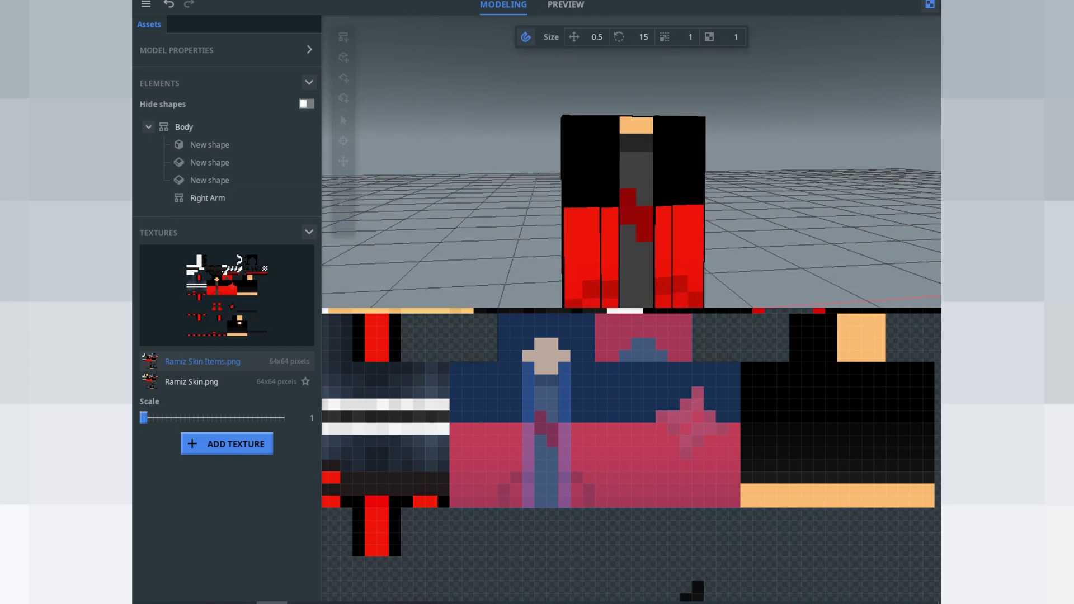
Add a block to Right Arm and place its texture mapping over the black sleeve with the tan hand
{"action": "left_click", "coordinate": [213, 198]}
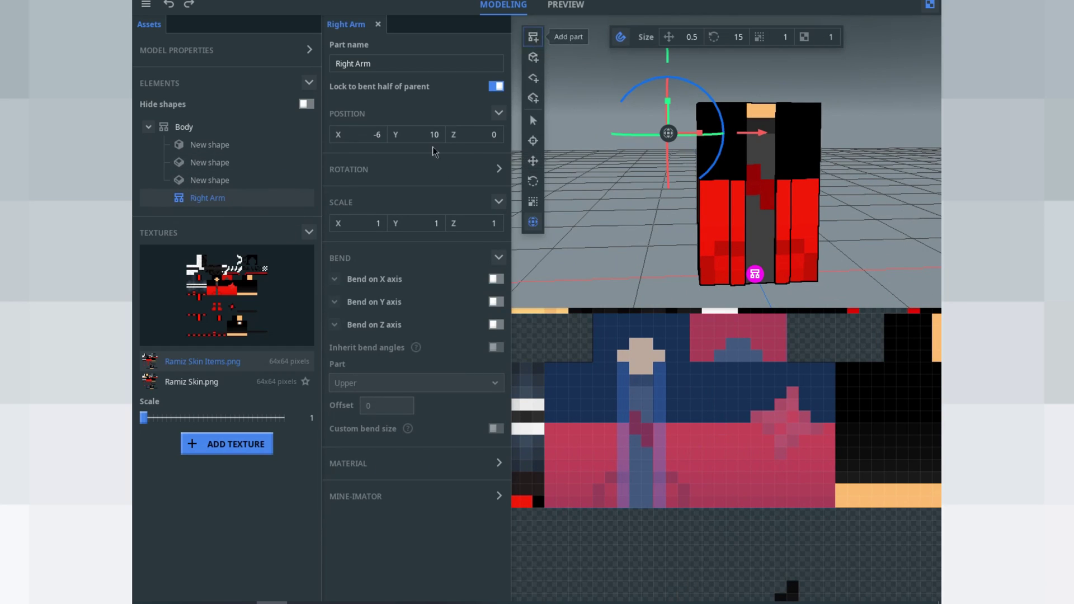
{"action": "left_click", "coordinate": [535, 58]}
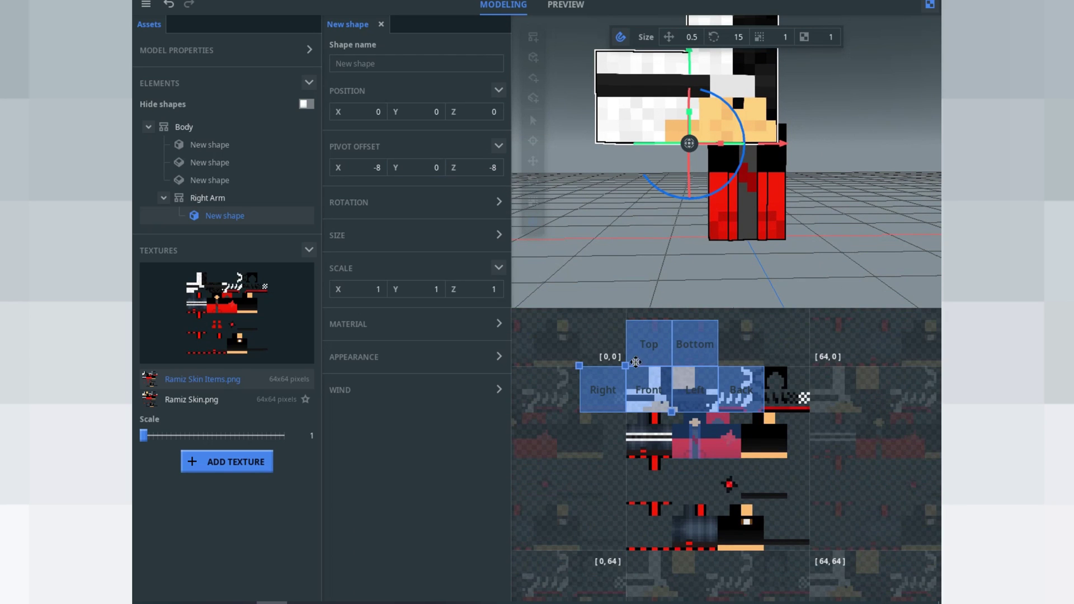
{"action": "left_click_drag", "start_coordinate": [627, 369], "coordinate": [753, 426]}
{"action": "scroll", "coordinate": [760, 448], "scroll_direction": "up", "scroll_amount": 4}
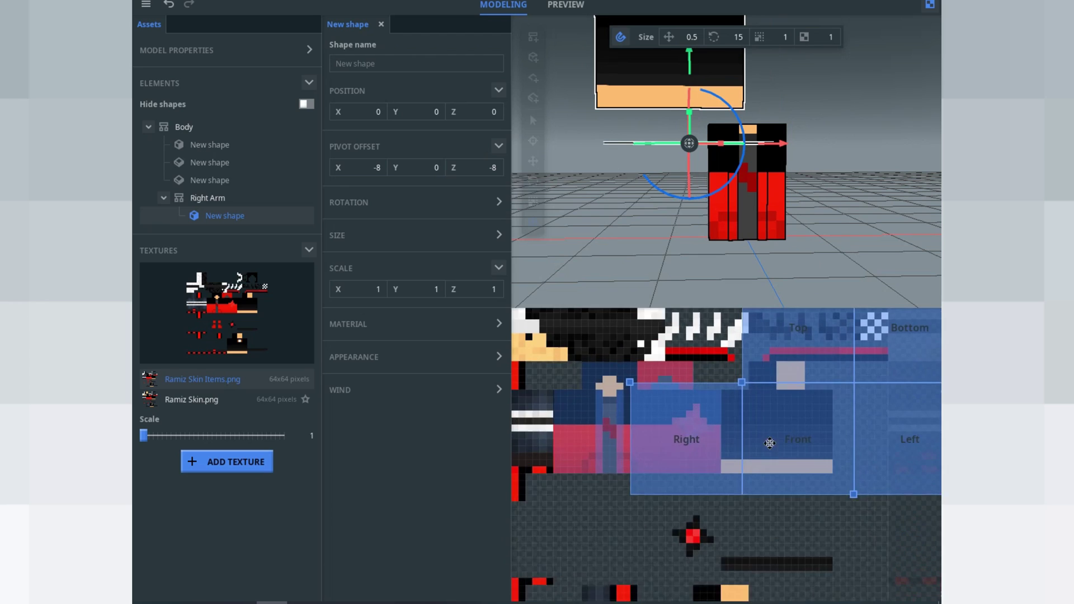
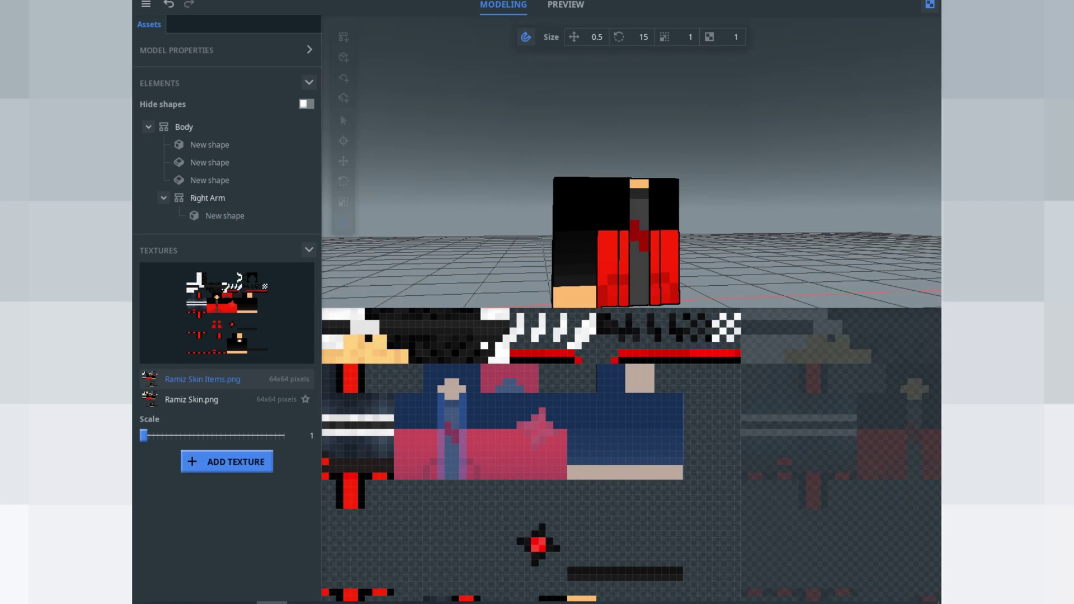
{"action": "left_click_drag", "start_coordinate": [815, 161], "coordinate": [619, 247]}
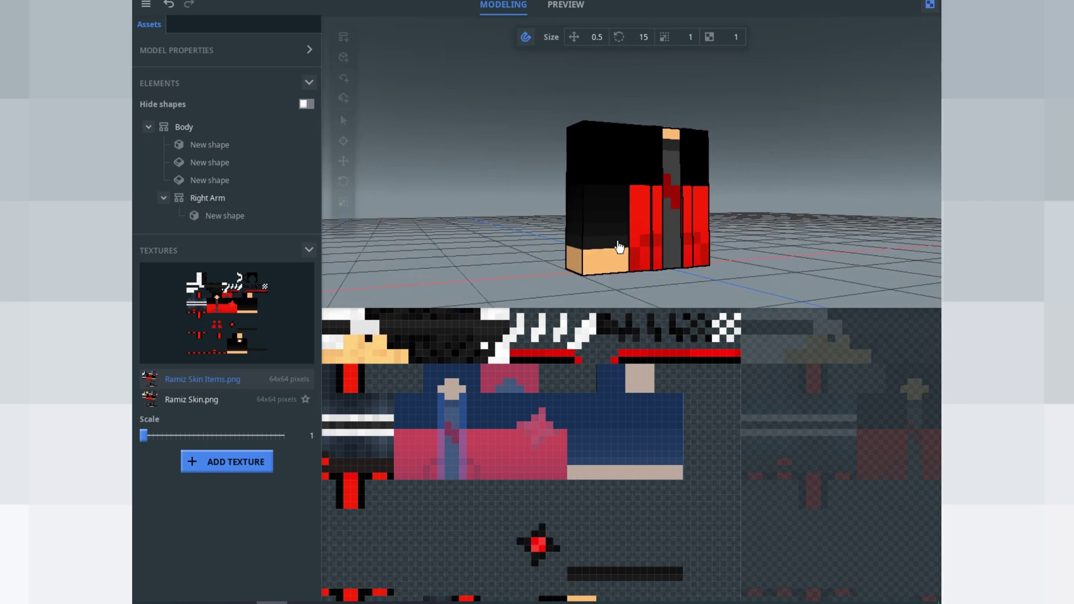
{"action": "key", "text": "ctrl+s"}
{"action": "left_click", "coordinate": [492, 281]}
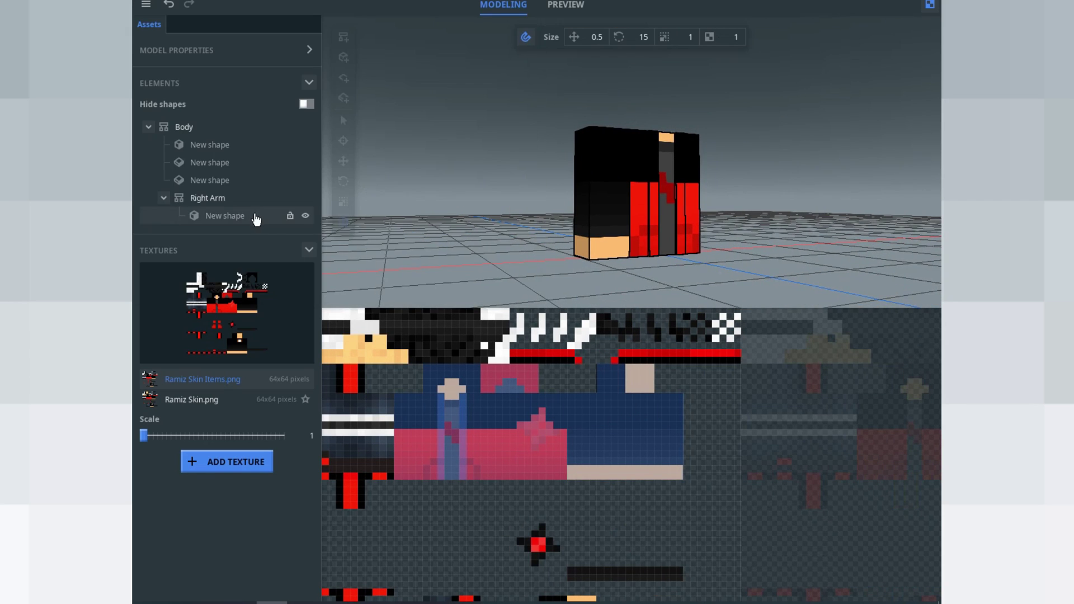
Enable bending on the X axis for Right Arm and set the bending part to Lower
{"action": "left_click", "coordinate": [208, 197]}
{"action": "scroll", "coordinate": [728, 168], "scroll_direction": "up", "scroll_amount": 2}
{"action": "left_click_drag", "start_coordinate": [666, 224], "coordinate": [724, 229]}
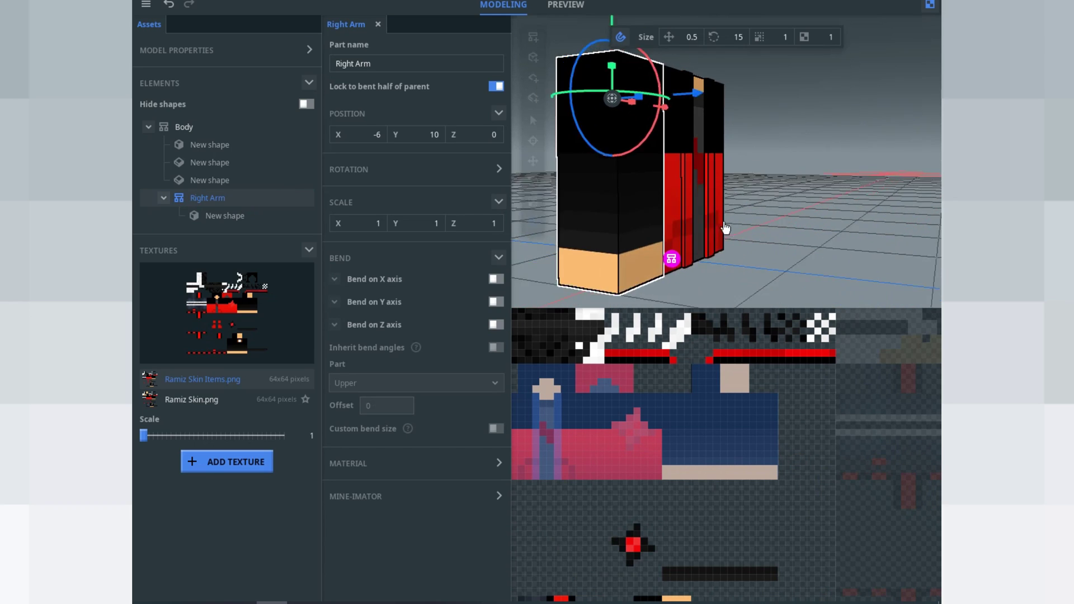
{"action": "scroll", "coordinate": [724, 229], "scroll_direction": "down", "scroll_amount": 2}
{"action": "left_click_drag", "start_coordinate": [666, 258], "coordinate": [738, 288]}
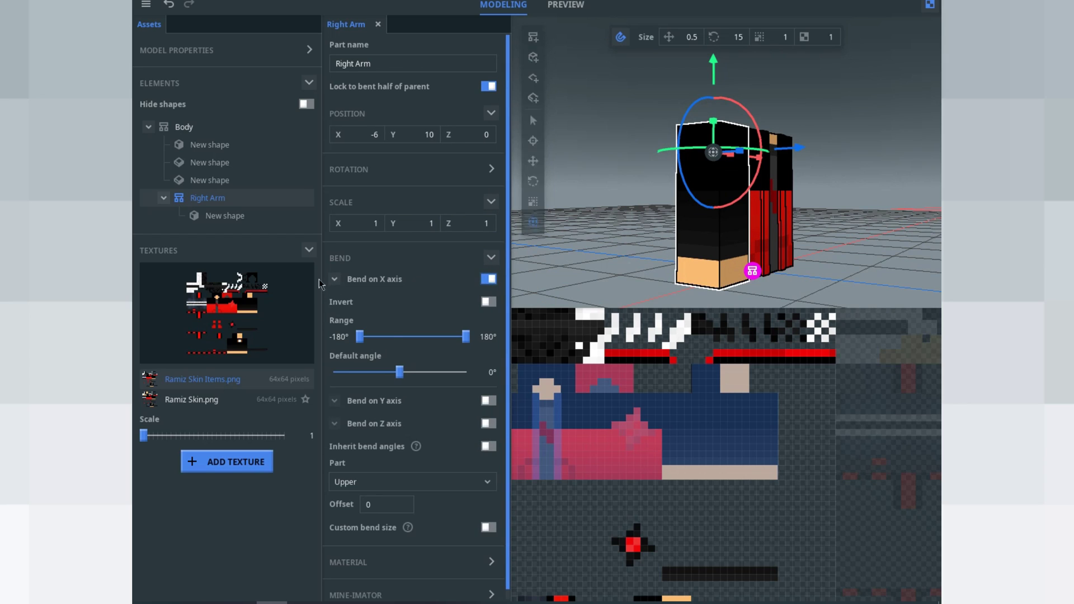
{"action": "left_click", "coordinate": [496, 278]}
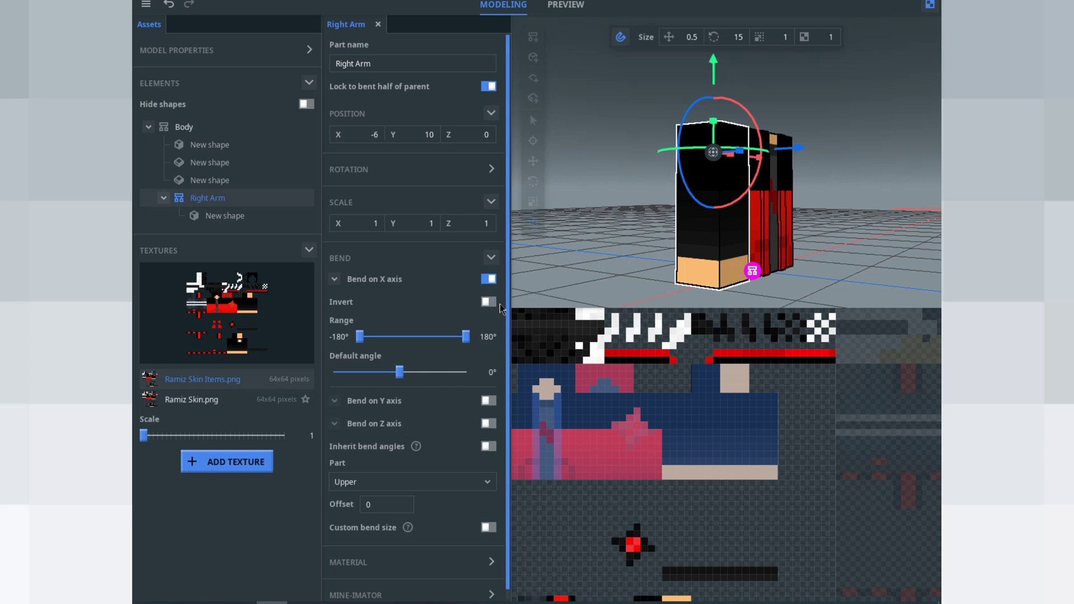
{"action": "mouse_move", "coordinate": [407, 377]}
{"action": "left_mouse_down"}
{"action": "mouse_move", "coordinate": [431, 378]}
{"action": "mouse_move", "coordinate": [373, 392]}
{"action": "mouse_move", "coordinate": [498, 387]}
{"action": "mouse_move", "coordinate": [399, 392]}
{"action": "left_mouse_up"}
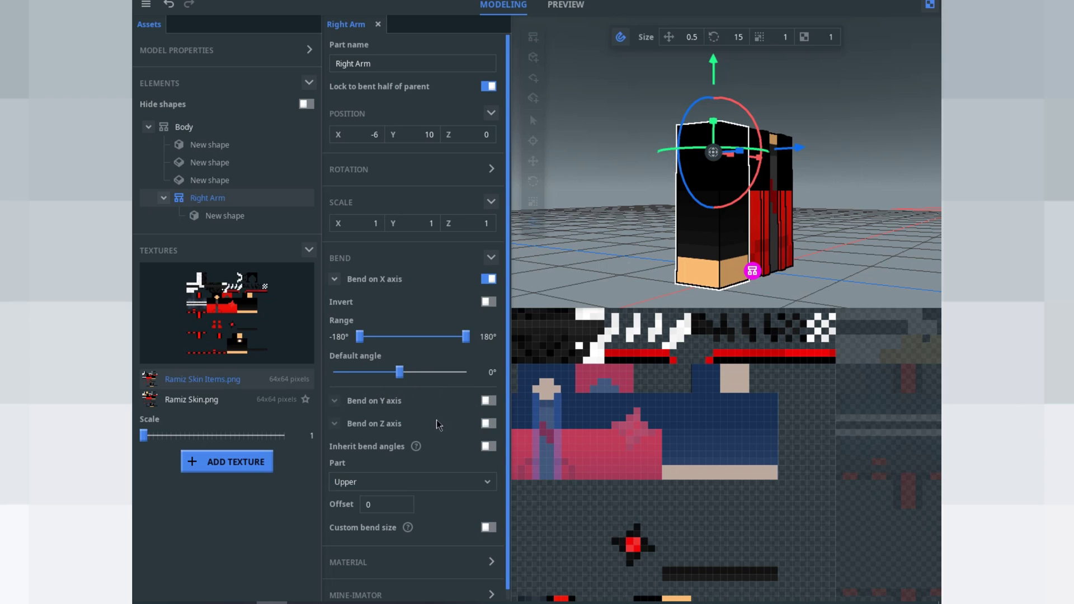
{"action": "left_click", "coordinate": [422, 481]}
{"action": "scroll", "coordinate": [399, 558], "scroll_direction": "down", "scroll_amount": 1}
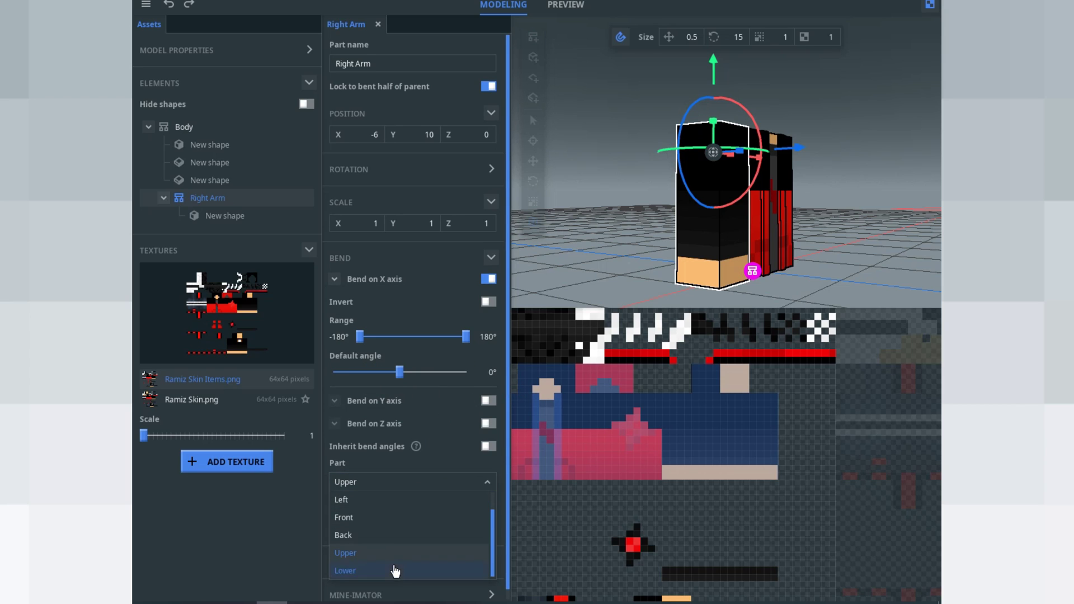
{"action": "left_click", "coordinate": [395, 571]}
Limit Right Arm's X bend range to a maximum of 0° and test the bend with a default angle of -17°
{"action": "mouse_move", "coordinate": [413, 378]}
{"action": "left_mouse_down"}
{"action": "mouse_move", "coordinate": [430, 375]}
{"action": "mouse_move", "coordinate": [387, 378]}
{"action": "mouse_move", "coordinate": [407, 393]}
{"action": "mouse_move", "coordinate": [388, 391]}
{"action": "mouse_move", "coordinate": [415, 393]}
{"action": "left_mouse_up"}
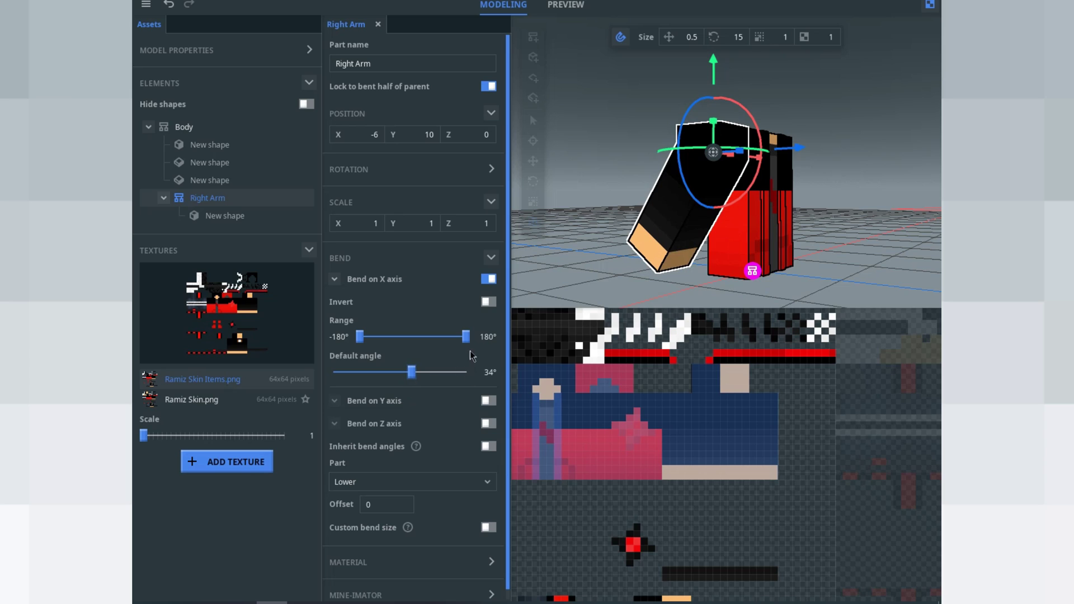
{"action": "key", "text": "BackSpace"}
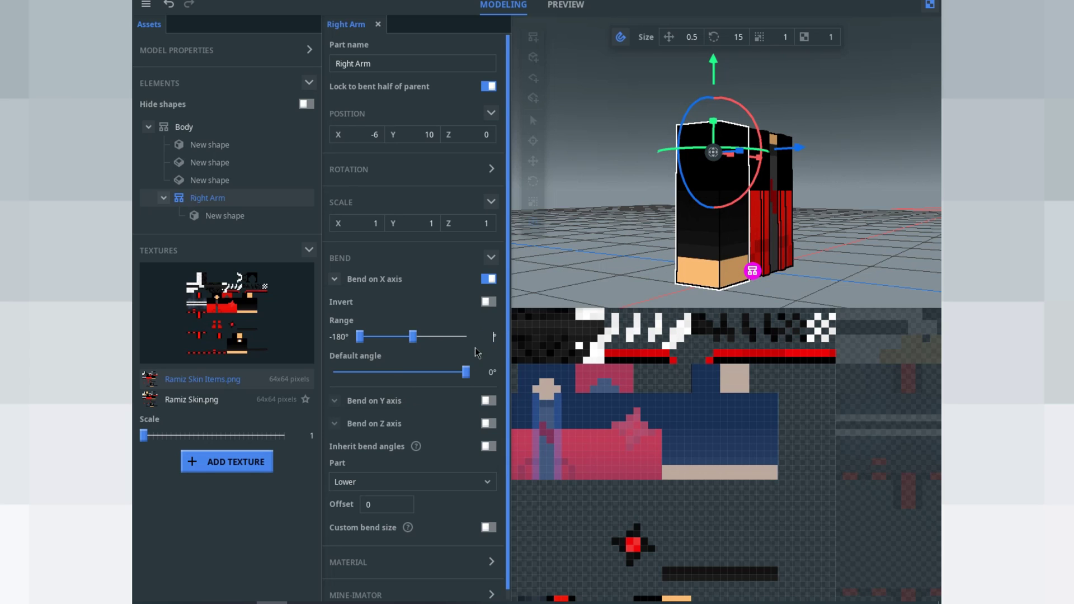
{"action": "mouse_move", "coordinate": [448, 381]}
{"action": "left_mouse_down"}
{"action": "mouse_move", "coordinate": [409, 380]}
{"action": "mouse_move", "coordinate": [460, 389]}
{"action": "left_mouse_up"}
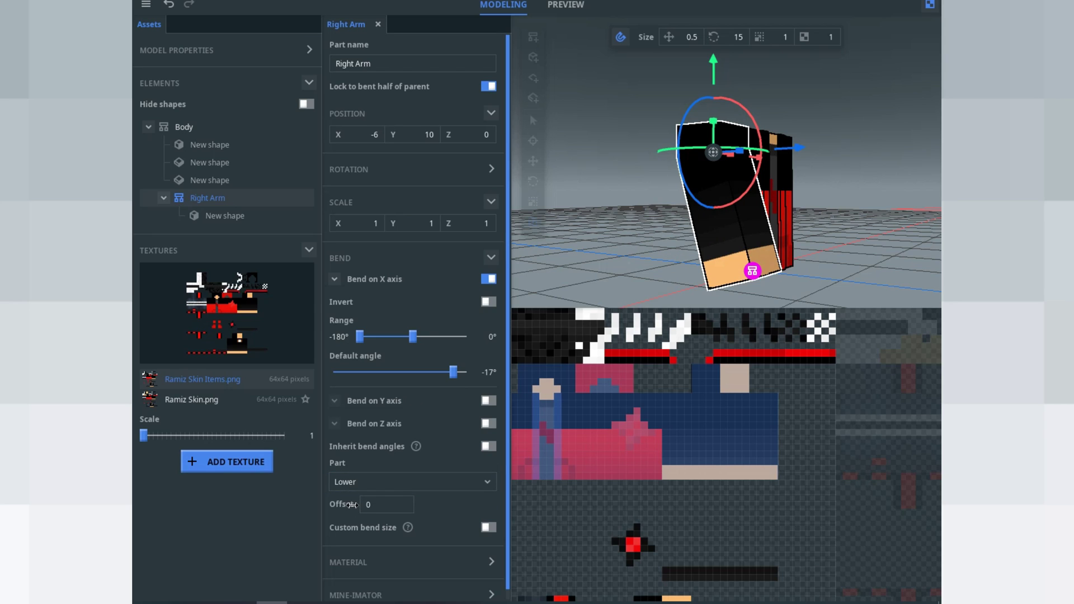
Set Right Arm's bend offset to -4 and reset the default X bend angle to 0°
{"action": "left_click_drag", "start_coordinate": [351, 503], "coordinate": [334, 503]}
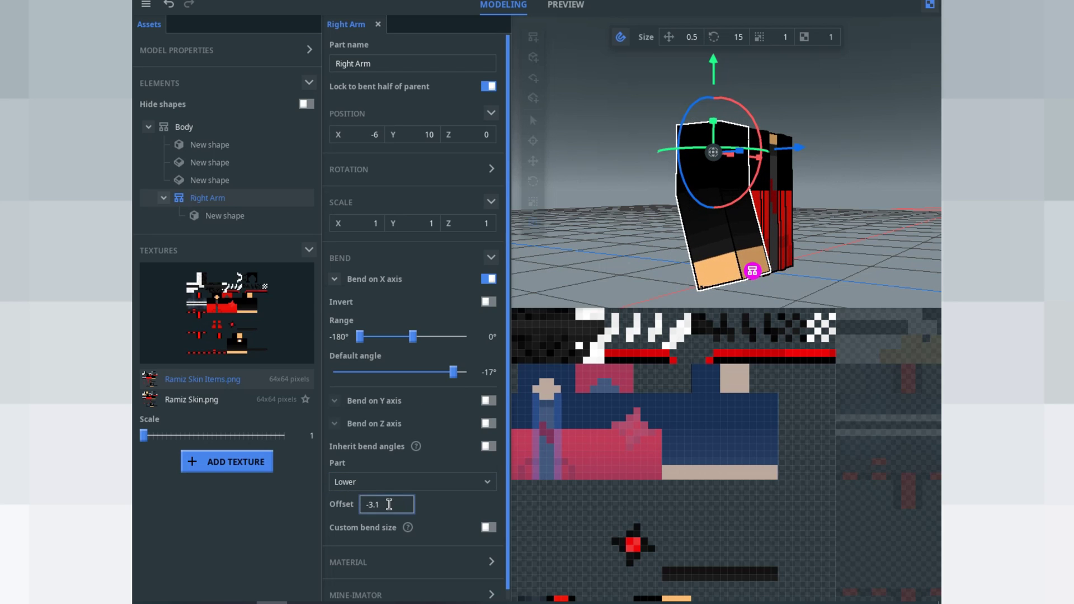
{"action": "type", "text": "-3"}
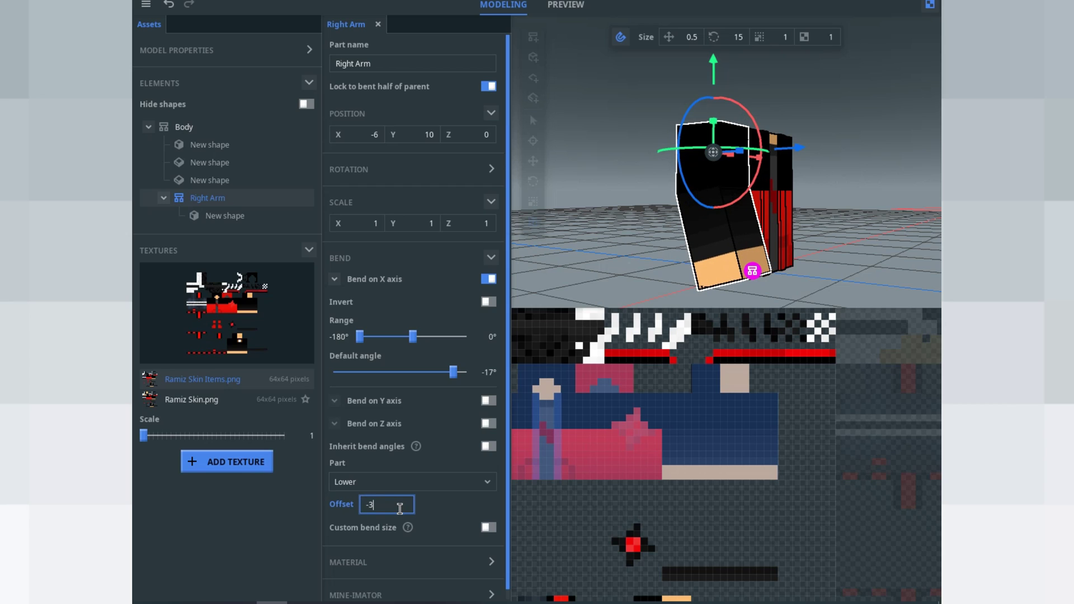
{"action": "key", "text": "BackSpace"}
{"action": "type", "text": "4"}
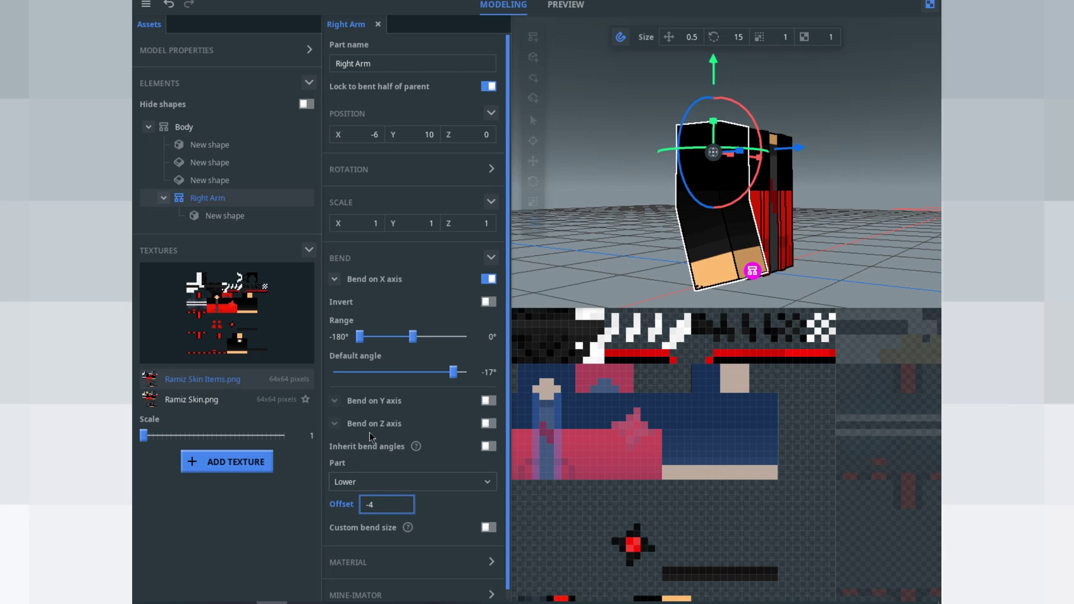
{"action": "left_click_drag", "start_coordinate": [451, 381], "coordinate": [464, 410]}
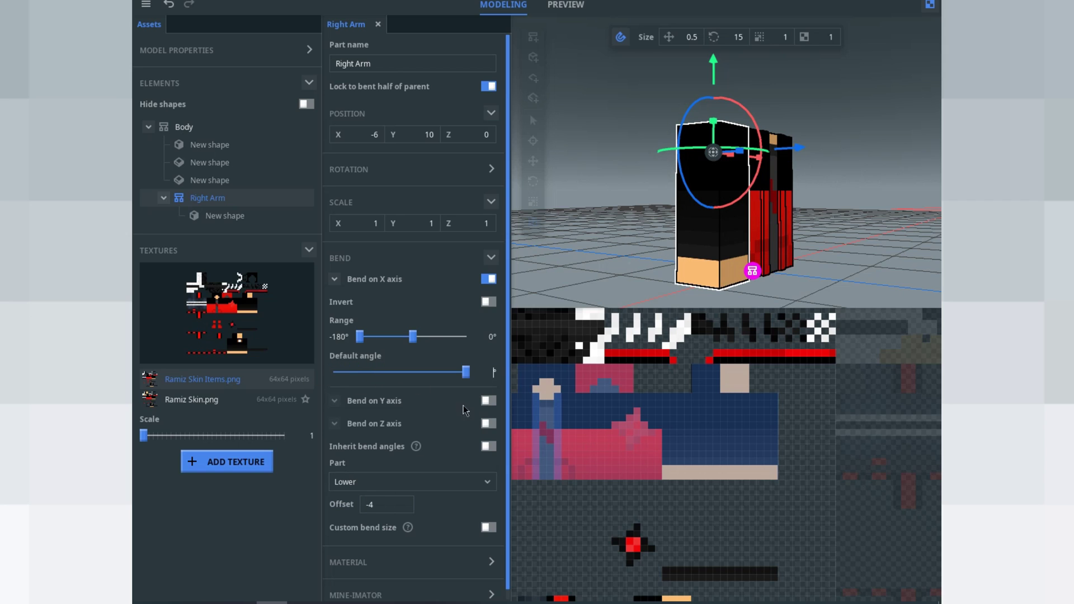
Inspect the unbent right arm beside Body from several angles and distances
{"action": "left_click_drag", "start_coordinate": [750, 243], "coordinate": [792, 246]}
{"action": "scroll", "coordinate": [770, 243], "scroll_direction": "down", "scroll_amount": 2}
{"action": "scroll", "coordinate": [770, 239], "scroll_direction": "up", "scroll_amount": 3}
{"action": "scroll", "coordinate": [772, 238], "scroll_direction": "down", "scroll_amount": 3}
{"action": "scroll", "coordinate": [778, 231], "scroll_direction": "up", "scroll_amount": 1}
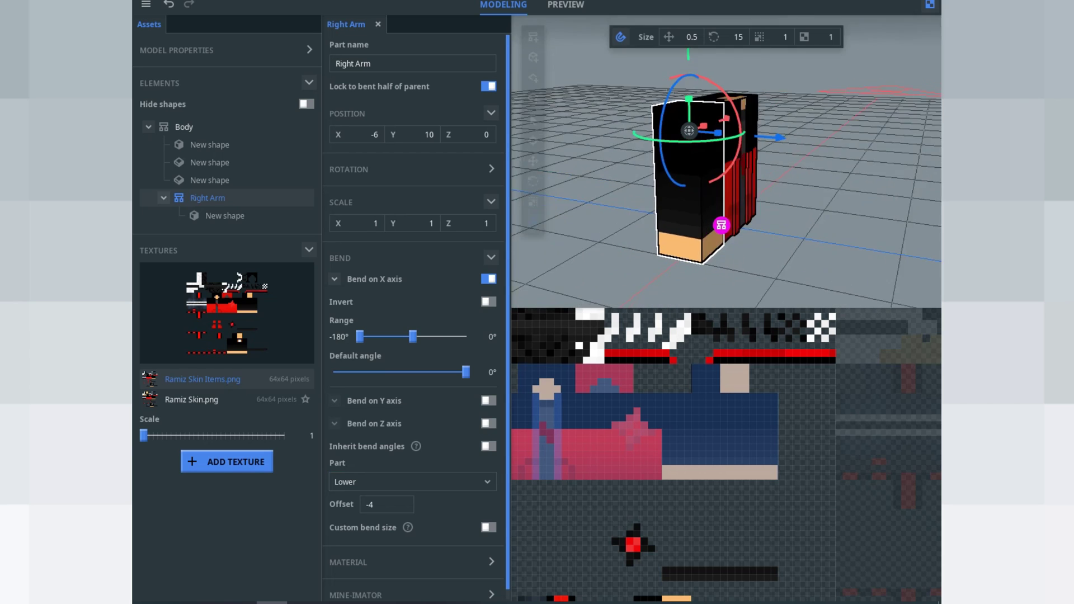
{"action": "scroll", "coordinate": [792, 244], "scroll_direction": "up", "scroll_amount": 3}
{"action": "scroll", "coordinate": [806, 224], "scroll_direction": "down", "scroll_amount": 2}
{"action": "middle_click_drag", "start_coordinate": [817, 215], "coordinate": [743, 218]}
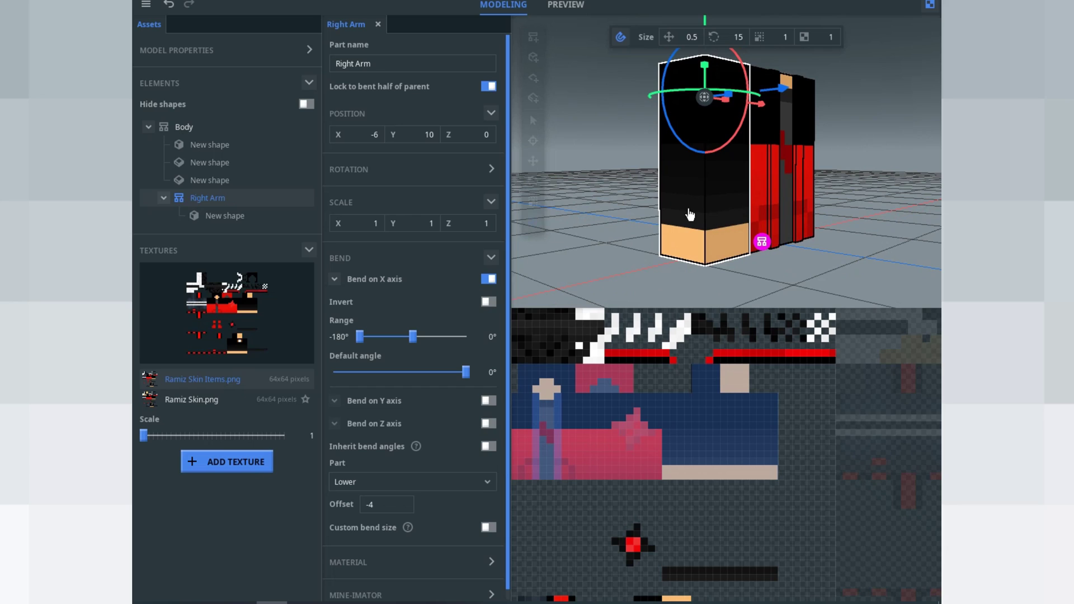
Add a cube shape to Right Arm and move its texture mapping next to the lower sleeve area of the skin's right arm
{"action": "left_click", "coordinate": [533, 57]}
{"action": "scroll", "coordinate": [582, 432], "scroll_direction": "down", "scroll_amount": 5}
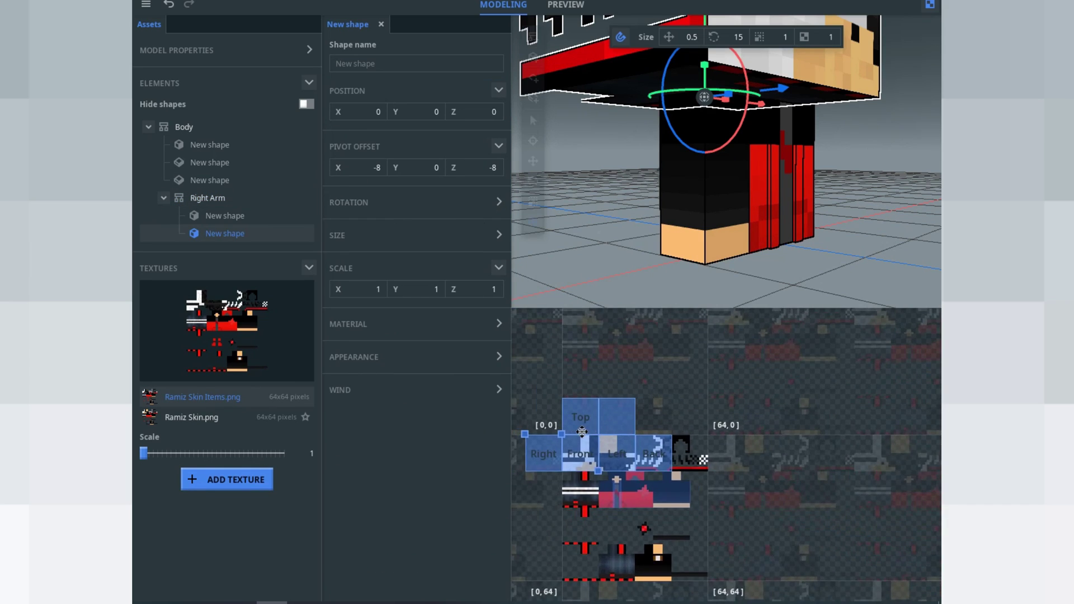
{"action": "left_click_drag", "start_coordinate": [562, 438], "coordinate": [674, 500]}
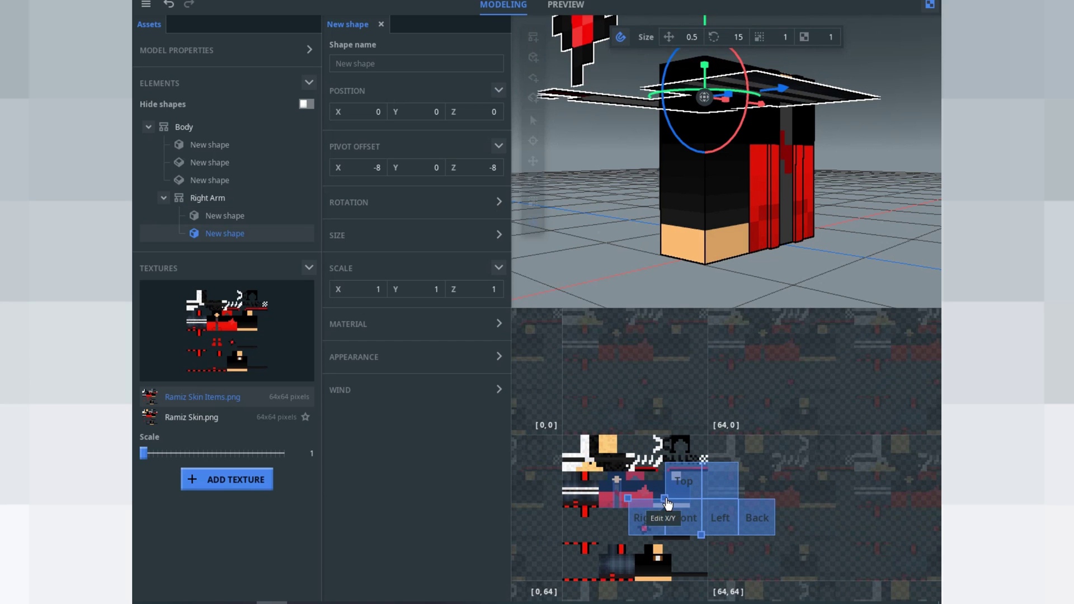
{"action": "scroll", "coordinate": [712, 503], "scroll_direction": "up", "scroll_amount": 1}
{"action": "scroll", "coordinate": [713, 504], "scroll_direction": "up", "scroll_amount": 8}
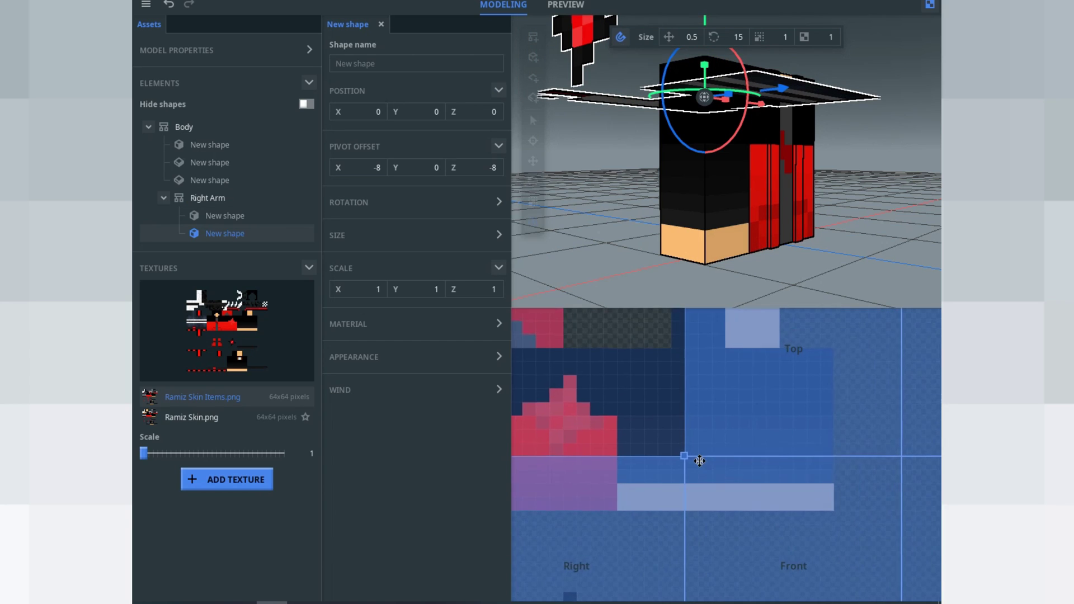
{"action": "left_click_drag", "start_coordinate": [683, 459], "coordinate": [672, 463]}
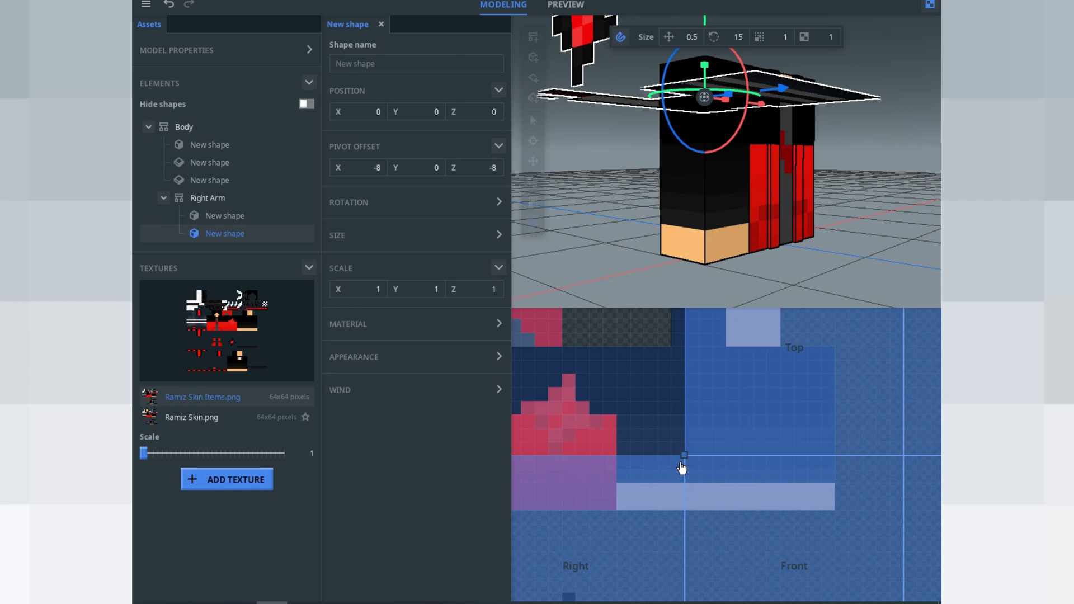
{"action": "scroll", "coordinate": [705, 468], "scroll_direction": "down", "scroll_amount": 5}
{"action": "scroll", "coordinate": [728, 428], "scroll_direction": "down", "scroll_amount": 3}
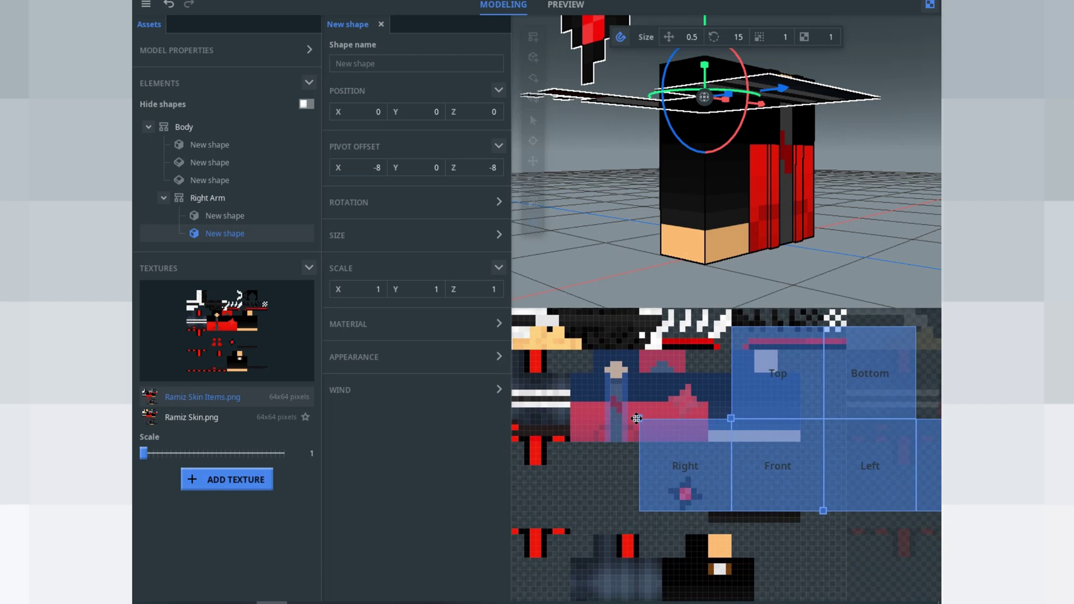
Resize the new cube to 4 wide, 2 high and 4 deep, mapping its sides onto the two sleeve rows just above the hand
{"action": "left_click_drag", "start_coordinate": [639, 419], "coordinate": [709, 419]}
{"action": "scroll", "coordinate": [828, 503], "scroll_direction": "up", "scroll_amount": 5}
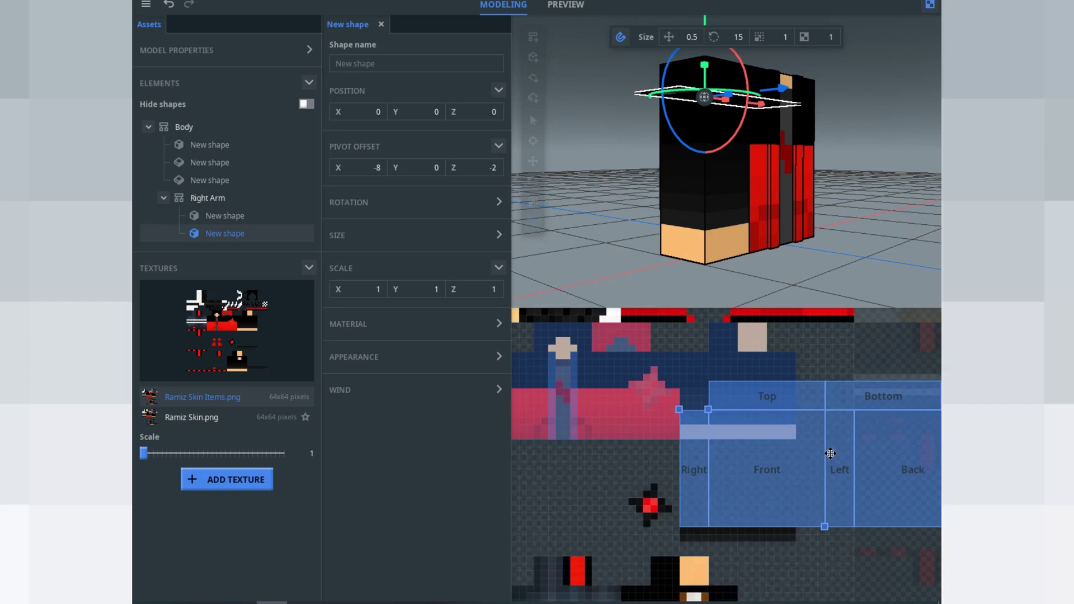
{"action": "middle_click_drag", "start_coordinate": [795, 536], "coordinate": [819, 556]}
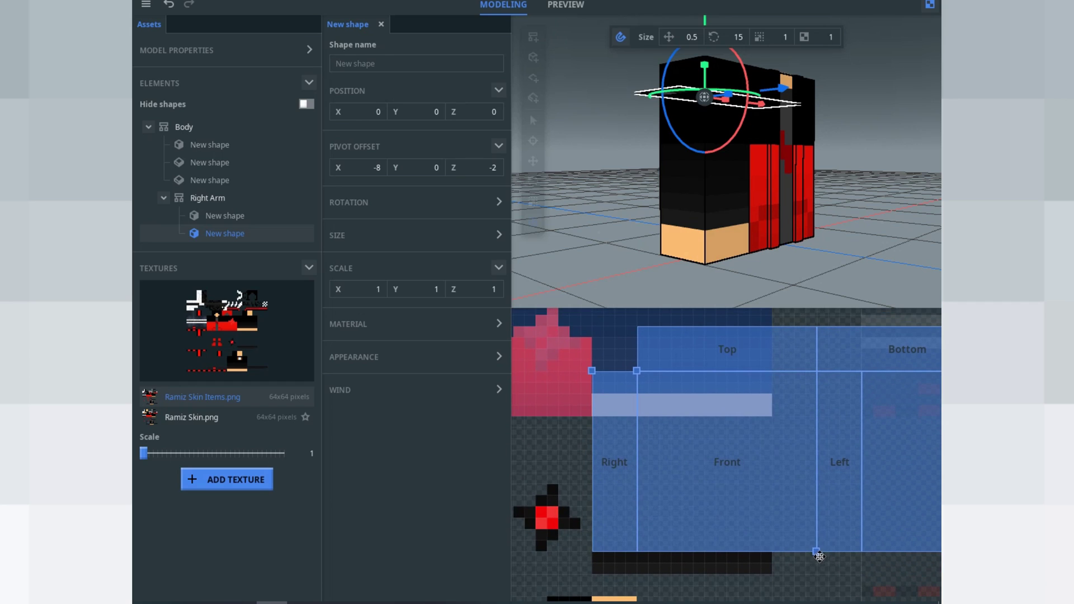
{"action": "left_click_drag", "start_coordinate": [770, 514], "coordinate": [682, 395]}
{"action": "scroll", "coordinate": [866, 224], "scroll_direction": "down", "scroll_amount": 5}
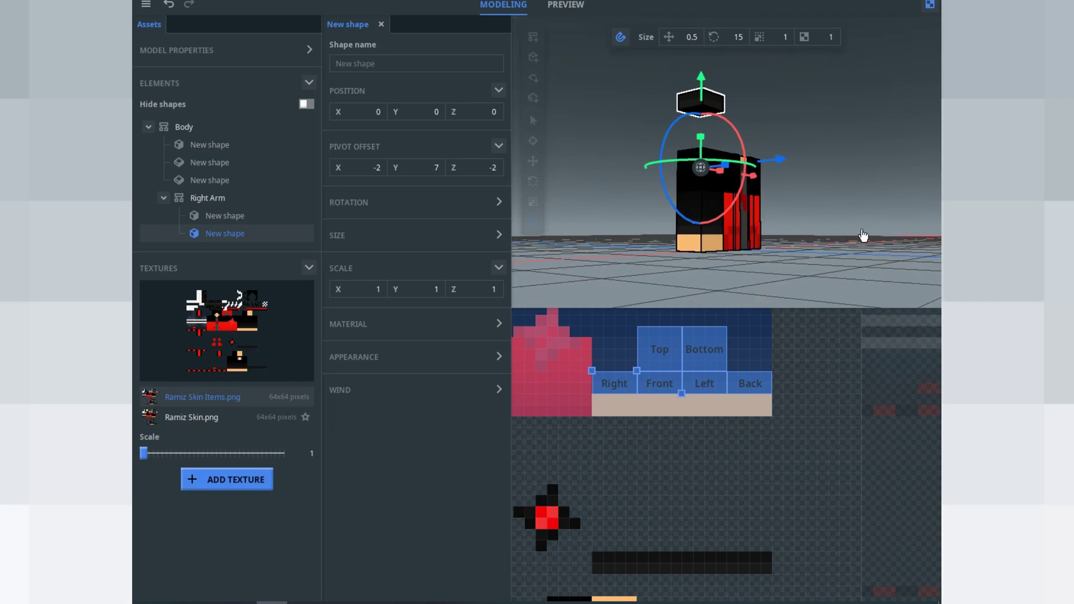
Scale the new sleeve cuff to 1.05 on X and Z
{"action": "middle_click_drag", "start_coordinate": [863, 238], "coordinate": [794, 238]}
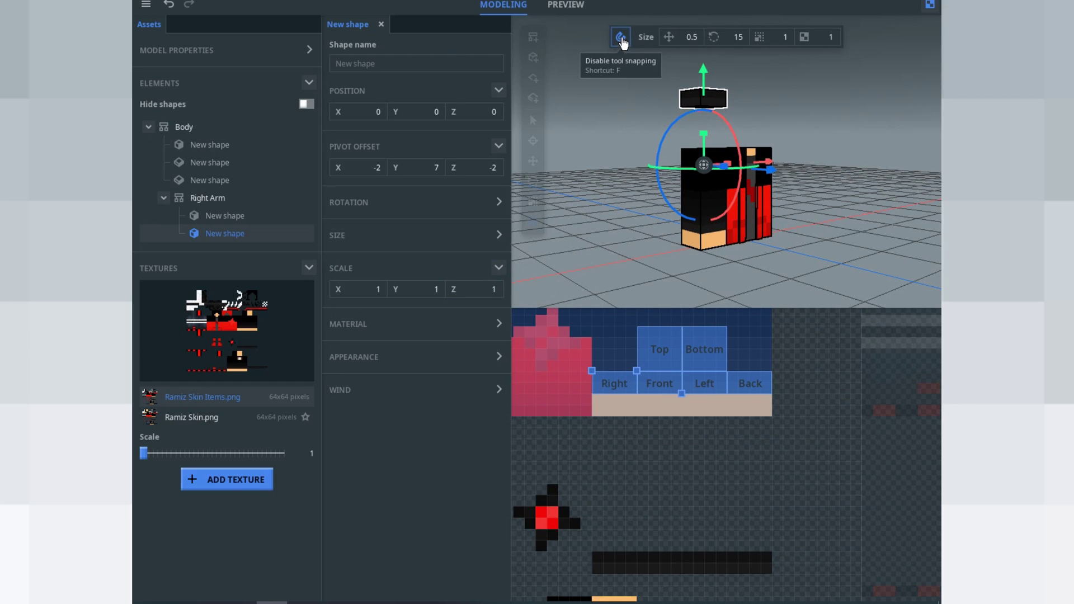
{"action": "left_click", "coordinate": [496, 289]}
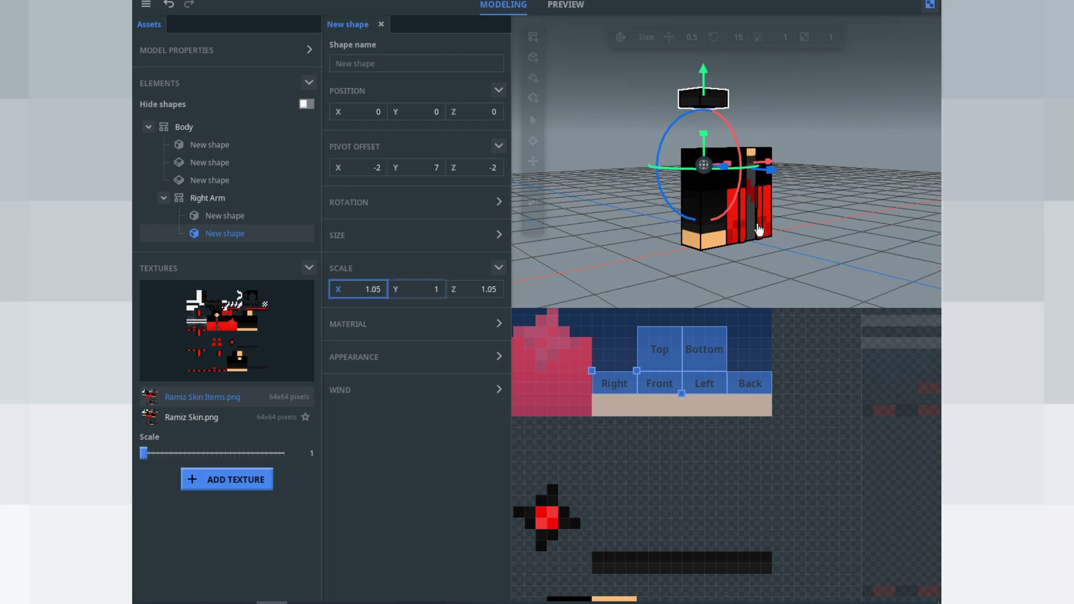
{"action": "left_click_drag", "start_coordinate": [780, 242], "coordinate": [776, 241]}
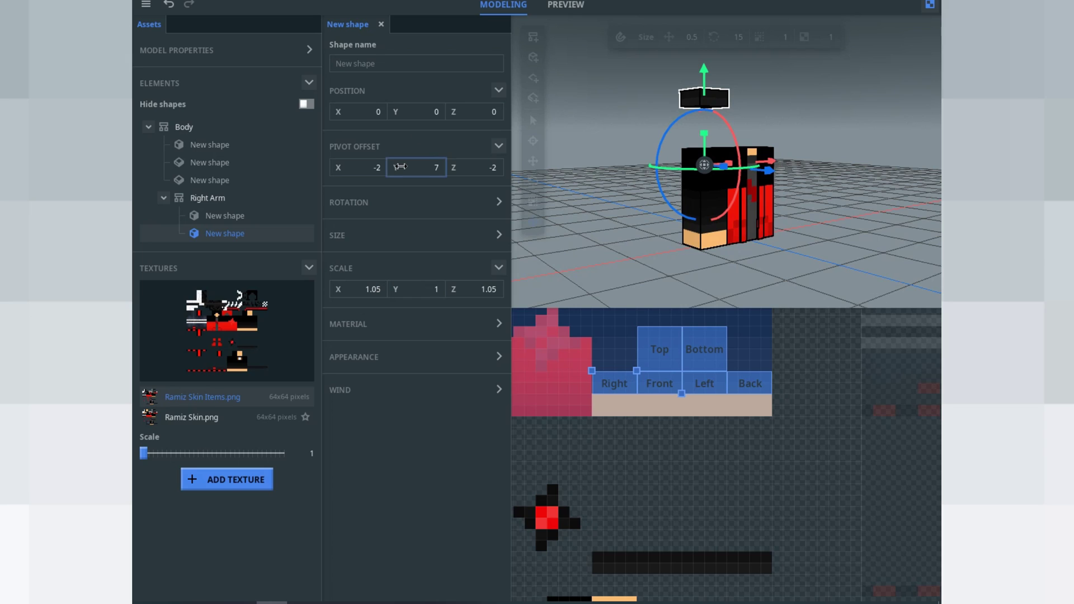
Lower the cuff to the sleeve end by setting its Y pivot offset to -8, with tool snapping enabled
{"action": "left_click_drag", "start_coordinate": [400, 167], "coordinate": [359, 168]}
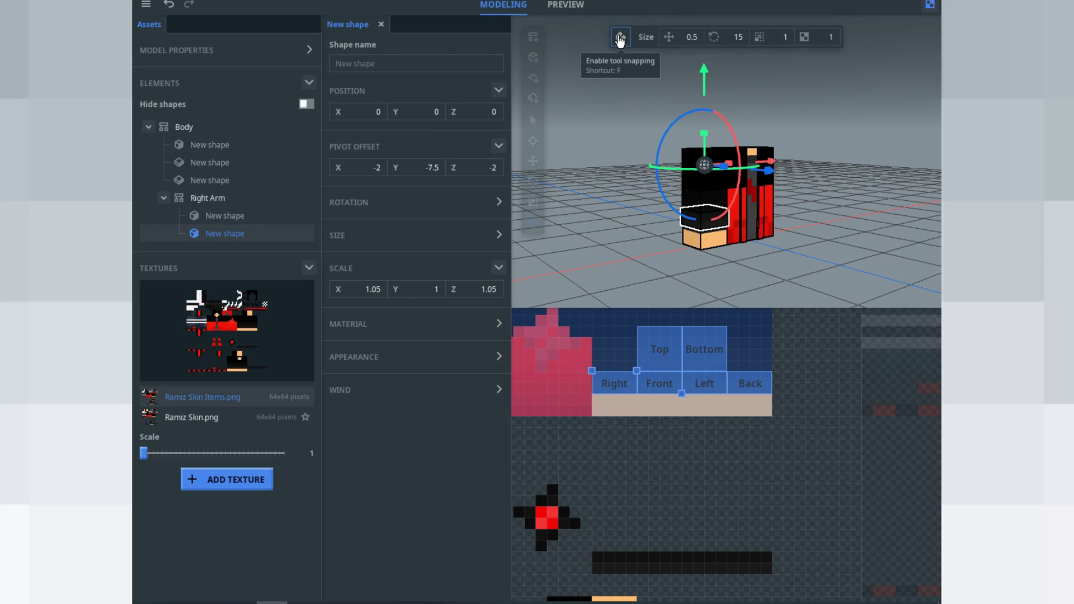
{"action": "left_click", "coordinate": [620, 38]}
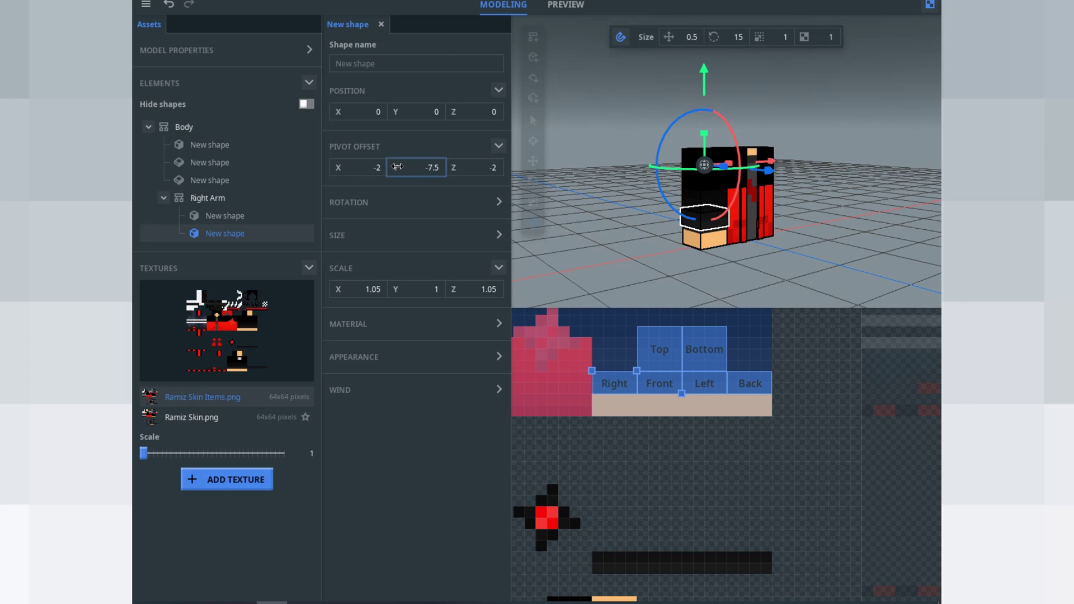
{"action": "middle_click_drag", "start_coordinate": [871, 201], "coordinate": [871, 112]}
{"action": "scroll", "coordinate": [871, 202], "scroll_direction": "up", "scroll_amount": 2}
{"action": "left_click", "coordinate": [871, 203]}
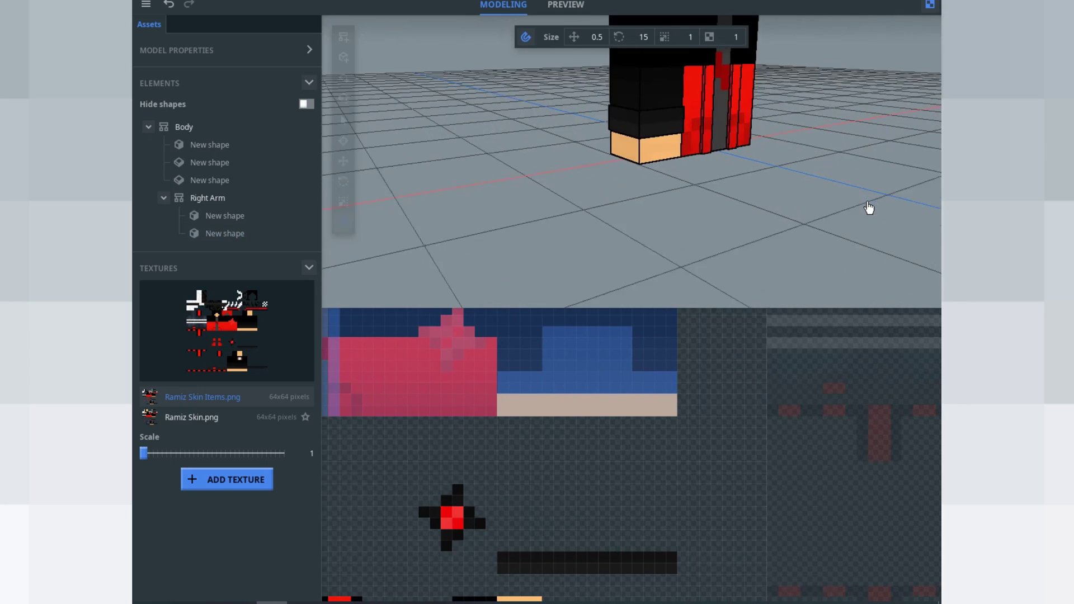
Inspect the fit of the raised cuff around the right arm from several angles and distances
{"action": "scroll", "coordinate": [869, 210], "scroll_direction": "up", "scroll_amount": 3}
{"action": "left_click_drag", "start_coordinate": [868, 211], "coordinate": [834, 286]}
{"action": "left_click_drag", "start_coordinate": [694, 208], "coordinate": [693, 175]}
{"action": "scroll", "coordinate": [693, 175], "scroll_direction": "up", "scroll_amount": 4}
{"action": "left_click_drag", "start_coordinate": [671, 235], "coordinate": [644, 182]}
{"action": "left_click_drag", "start_coordinate": [623, 222], "coordinate": [632, 136]}
Duplicate the Right Arm part with its shapes and rename the copy Left Arm
{"action": "left_click", "coordinate": [210, 198]}
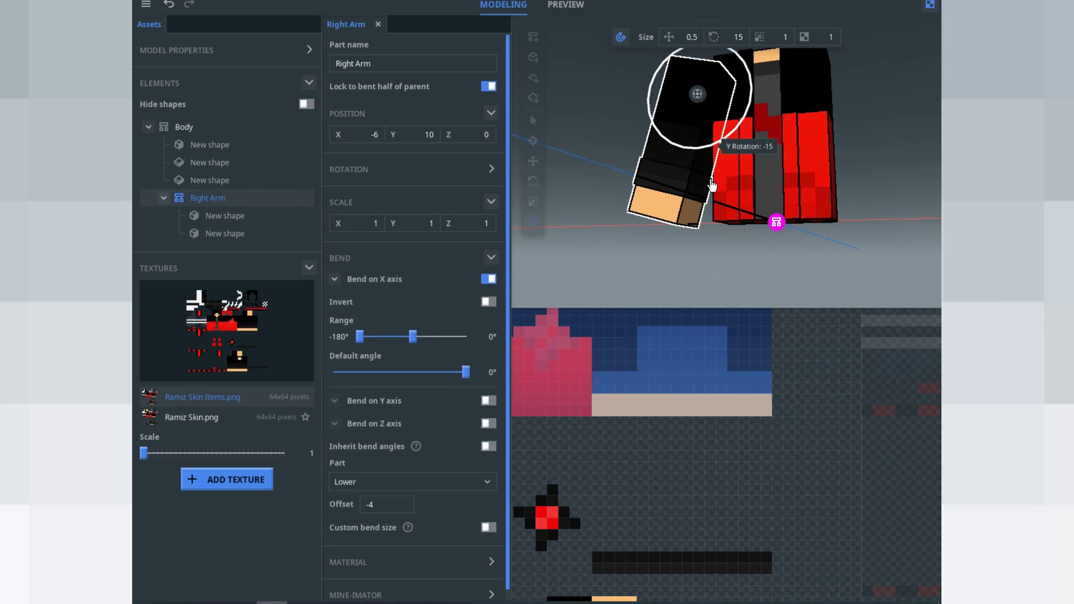
{"action": "right_click_drag", "start_coordinate": [783, 234], "coordinate": [805, 205]}
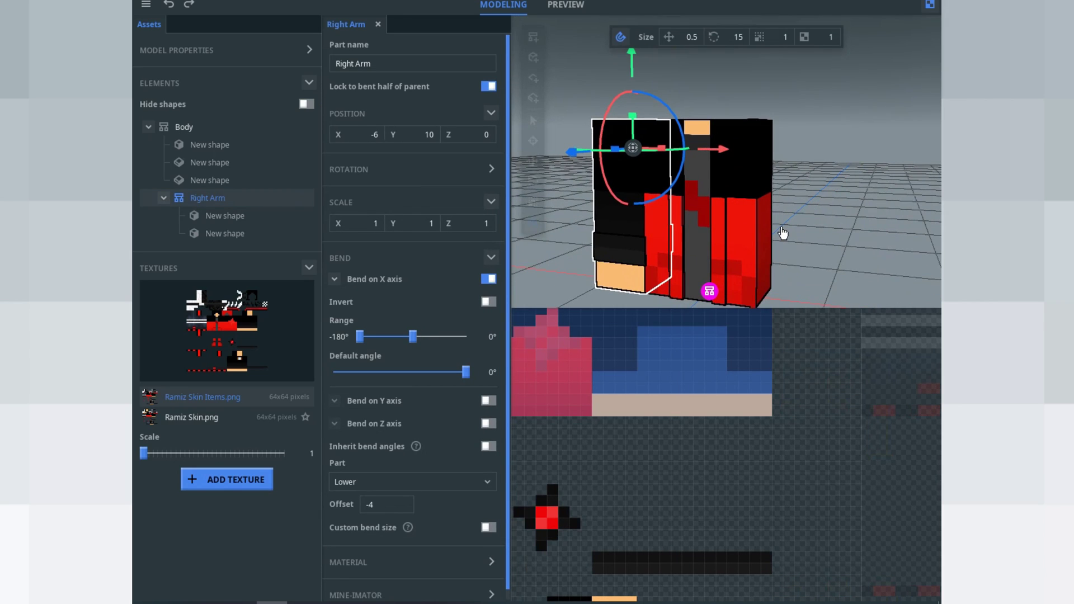
{"action": "key", "text": "ctrl+d"}
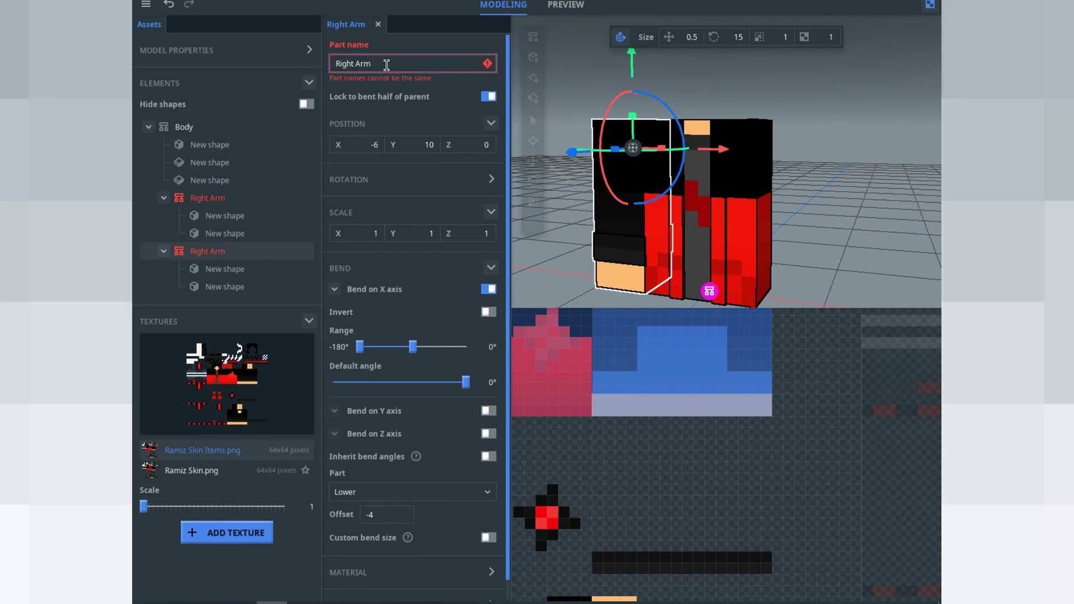
{"action": "type", "text": "Lef"}
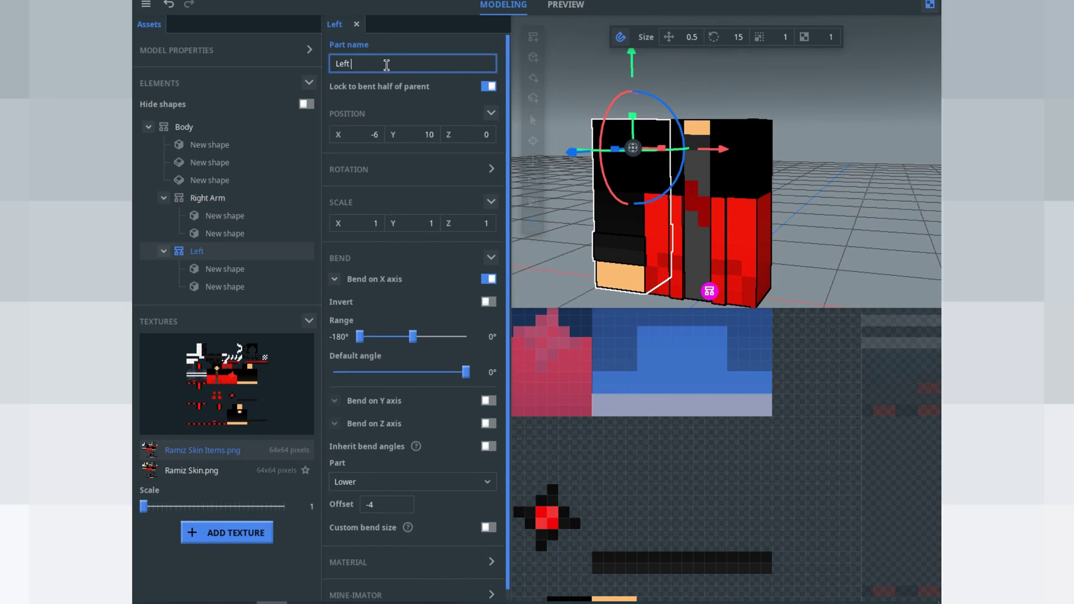
{"action": "right_click_drag", "start_coordinate": [711, 188], "coordinate": [779, 168]}
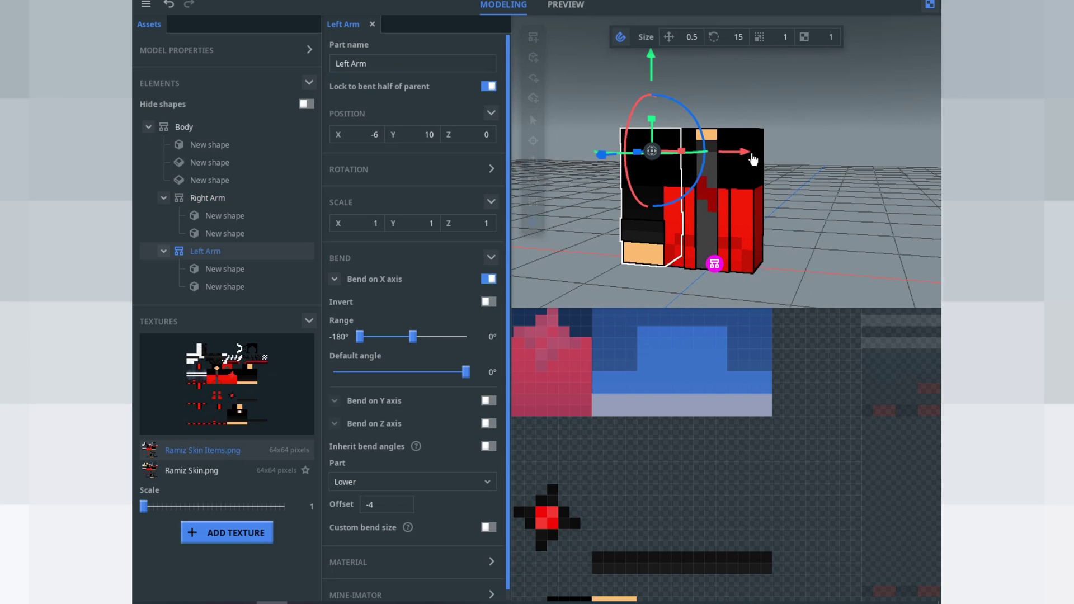
Move Left Arm to the opposite side of Body at X position 6 and check it against Right Arm
{"action": "left_click_drag", "start_coordinate": [753, 159], "coordinate": [878, 161]}
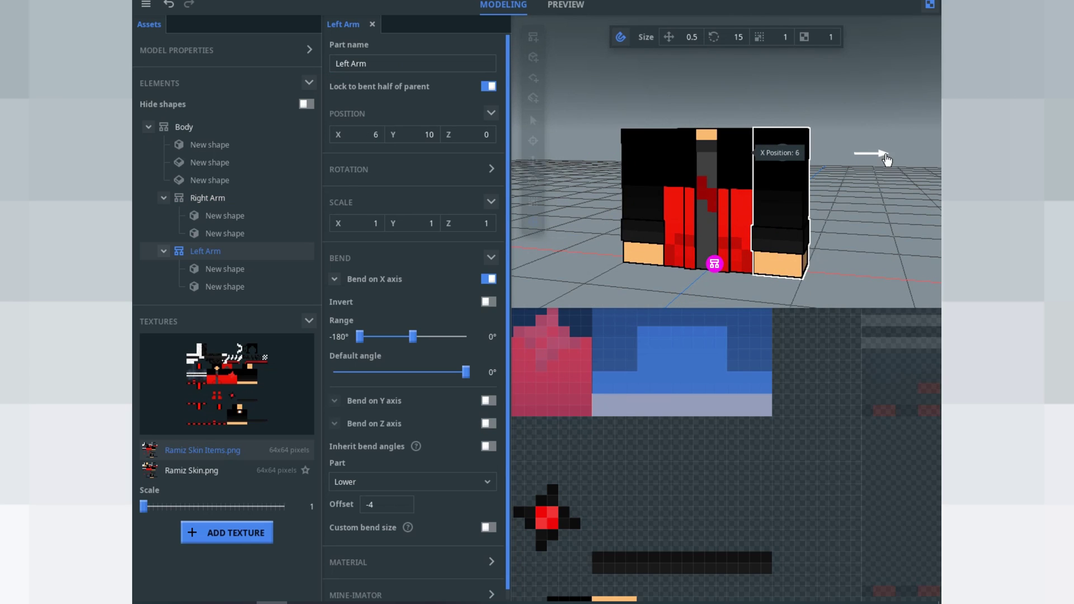
{"action": "left_click", "coordinate": [895, 213]}
{"action": "scroll", "coordinate": [789, 199], "scroll_direction": "up", "scroll_amount": 3}
{"action": "scroll", "coordinate": [775, 213], "scroll_direction": "down", "scroll_amount": 2}
{"action": "scroll", "coordinate": [787, 203], "scroll_direction": "up", "scroll_amount": 1}
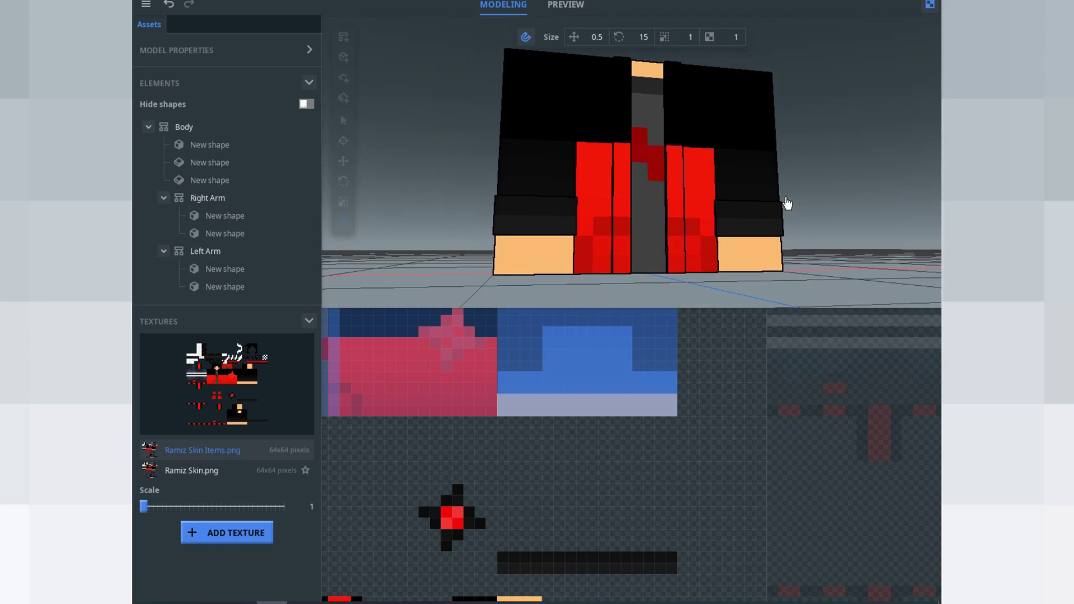
Move the texture mapping of Left Arm's main shape onto the skin's left arm area, including the white and brown shoulder emblem
{"action": "scroll", "coordinate": [788, 203], "scroll_direction": "down", "scroll_amount": 3}
{"action": "left_click", "coordinate": [707, 201]}
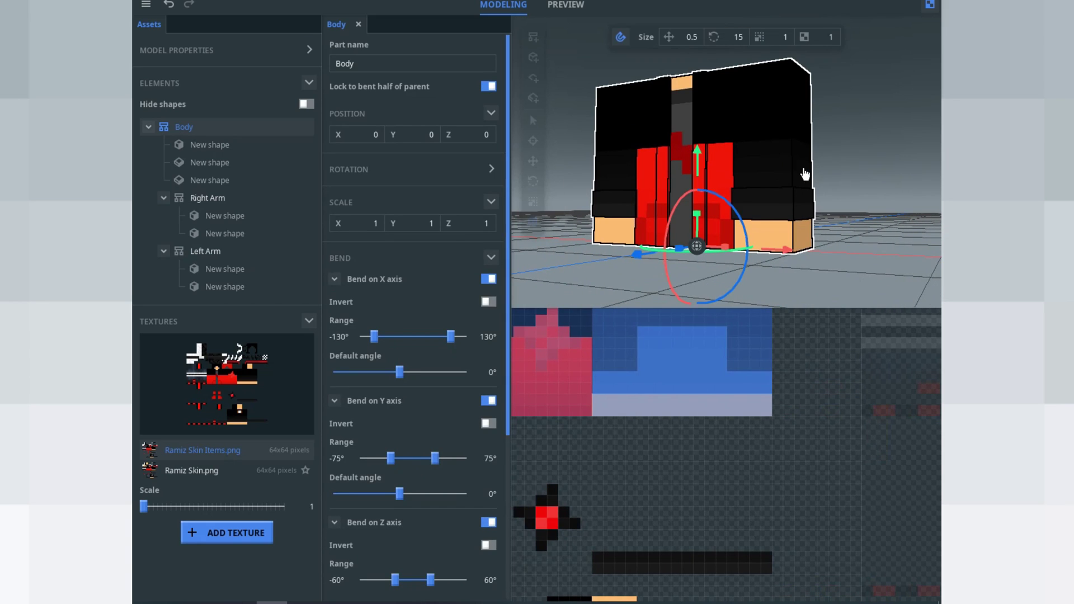
{"action": "left_click_drag", "start_coordinate": [805, 174], "coordinate": [773, 144]}
{"action": "left_click", "coordinate": [774, 179]}
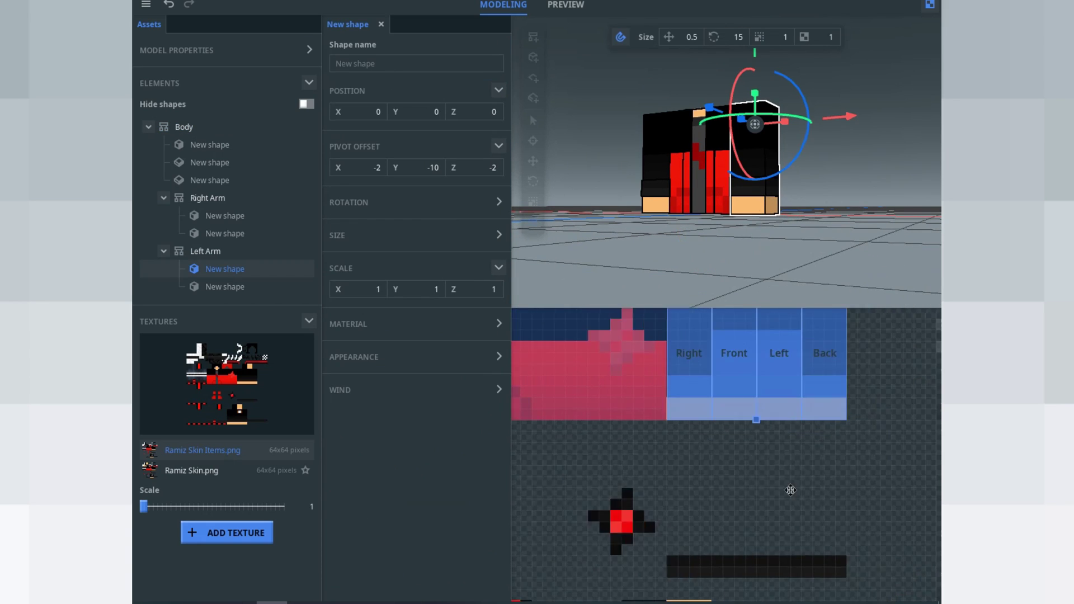
{"action": "left_click_drag", "start_coordinate": [791, 490], "coordinate": [793, 592]}
{"action": "left_click_drag", "start_coordinate": [799, 224], "coordinate": [806, 185]}
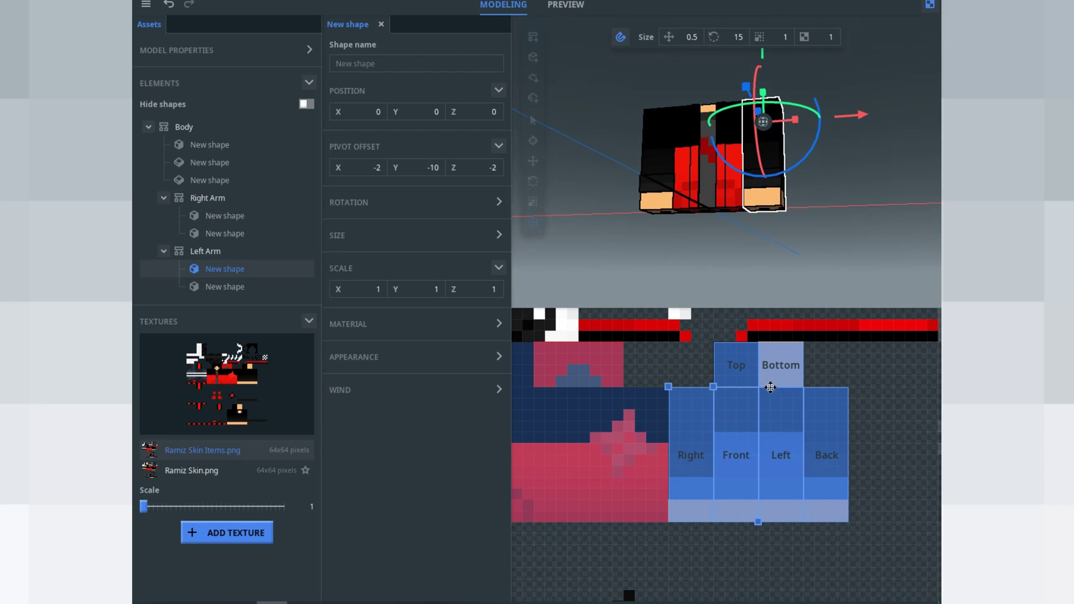
{"action": "scroll", "coordinate": [770, 387], "scroll_direction": "down", "scroll_amount": 5}
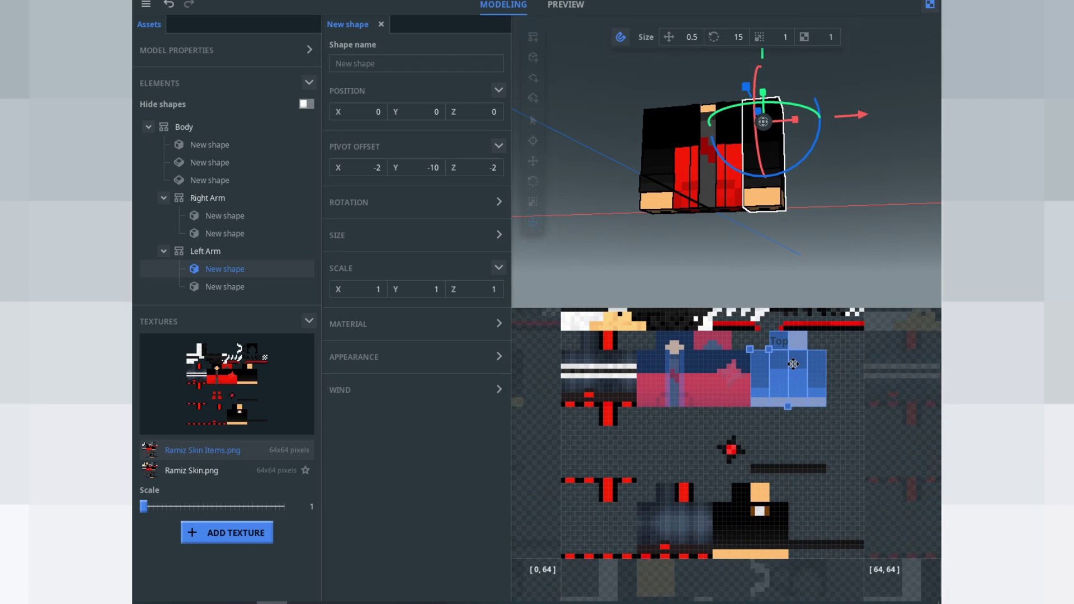
{"action": "left_click_drag", "start_coordinate": [772, 356], "coordinate": [727, 507]}
{"action": "left_click_drag", "start_coordinate": [849, 179], "coordinate": [786, 228]}
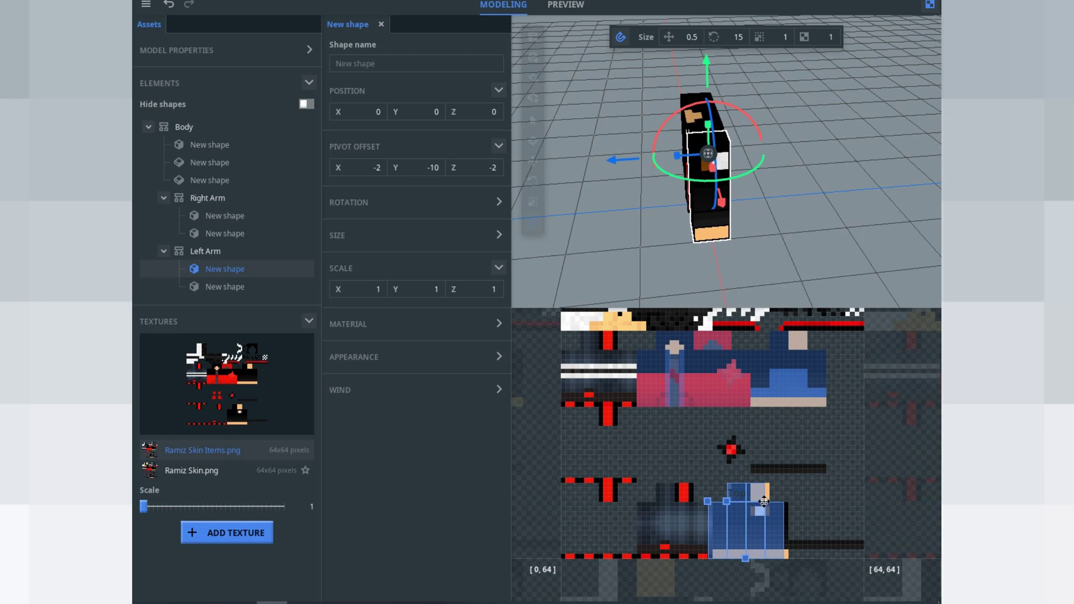
{"action": "left_click_drag", "start_coordinate": [729, 510], "coordinate": [734, 509]}
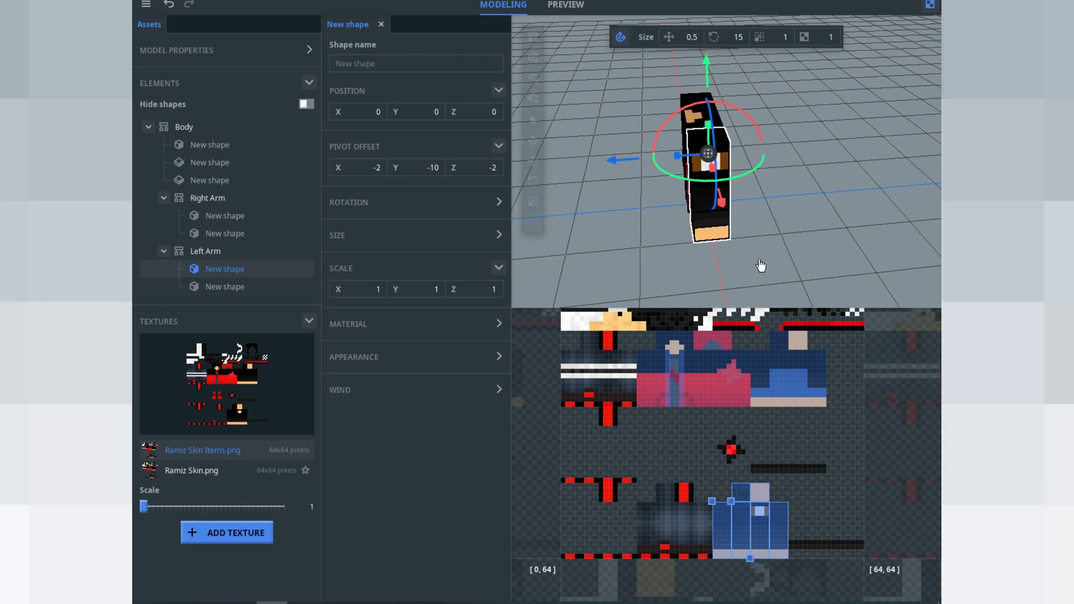
Move the texture mapping of Left Arm's cuff onto the separate black strip just above the skin's left arm area
{"action": "left_click_drag", "start_coordinate": [778, 235], "coordinate": [843, 219]}
{"action": "scroll", "coordinate": [805, 224], "scroll_direction": "up", "scroll_amount": 3}
{"action": "left_click", "coordinate": [810, 220]}
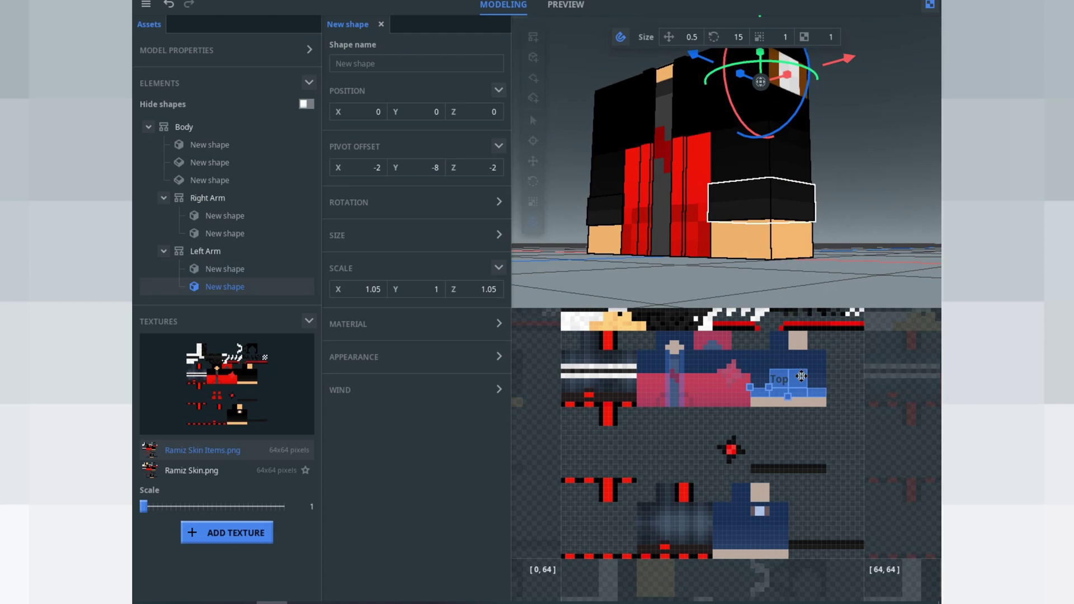
{"action": "scroll", "coordinate": [801, 380], "scroll_direction": "up", "scroll_amount": 7}
{"action": "middle_click_drag", "start_coordinate": [758, 448], "coordinate": [765, 391]}
{"action": "scroll", "coordinate": [763, 358], "scroll_direction": "down", "scroll_amount": 6}
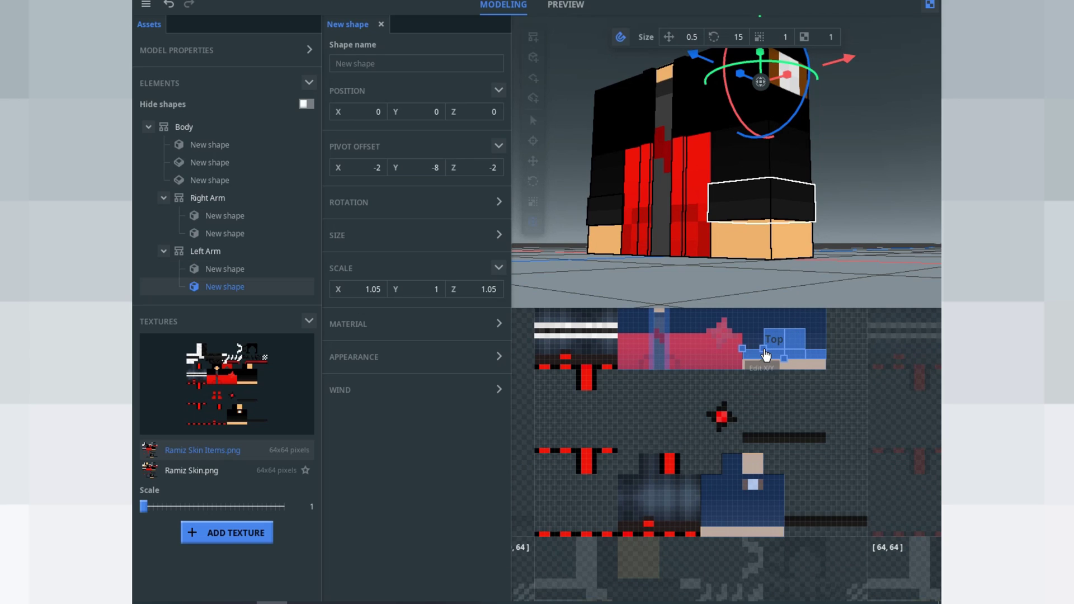
{"action": "left_click_drag", "start_coordinate": [765, 354], "coordinate": [766, 442]}
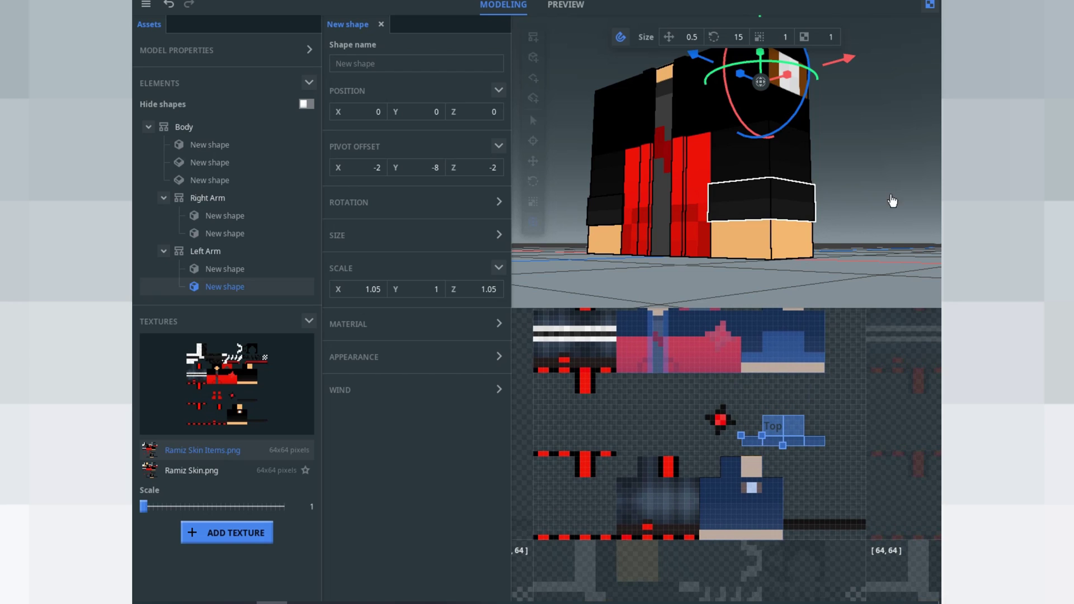
Examine the left cuff on the model and compare its texture mapping with the surrounding sleeve areas of the skin
{"action": "left_click_drag", "start_coordinate": [891, 199], "coordinate": [868, 196]}
{"action": "middle_click_drag", "start_coordinate": [868, 196], "coordinate": [868, 202]}
{"action": "scroll", "coordinate": [868, 201], "scroll_direction": "up", "scroll_amount": 3}
{"action": "mouse_move", "coordinate": [868, 202]}
{"action": "left_mouse_down"}
{"action": "mouse_move", "coordinate": [868, 280]}
{"action": "mouse_move", "coordinate": [859, 179]}
{"action": "mouse_move", "coordinate": [862, 213]}
{"action": "left_mouse_up"}
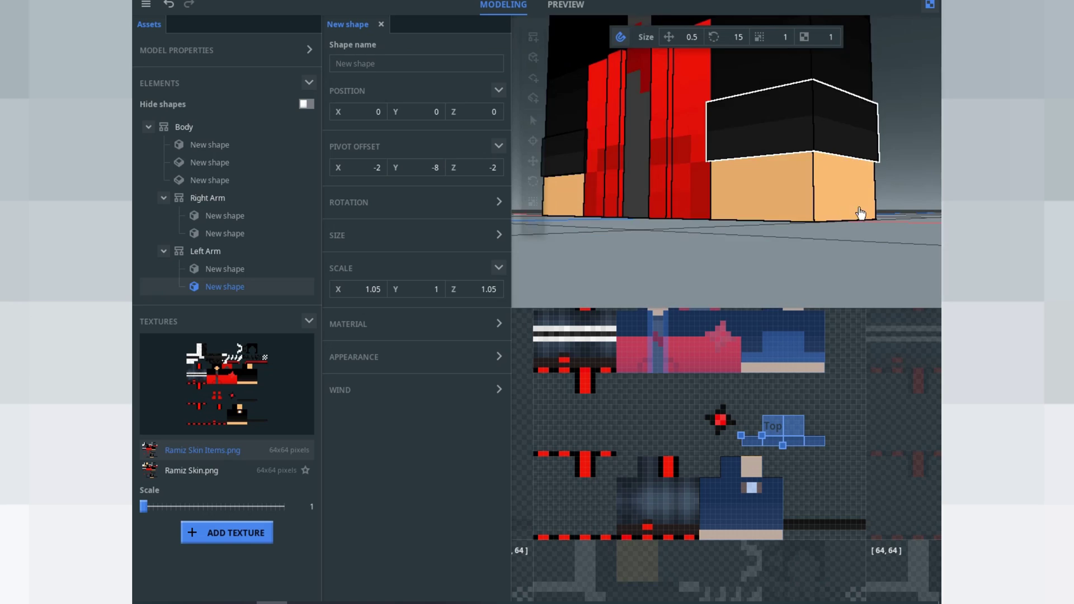
{"action": "scroll", "coordinate": [861, 214], "scroll_direction": "down", "scroll_amount": 3}
{"action": "left_click_drag", "start_coordinate": [818, 337], "coordinate": [796, 378]}
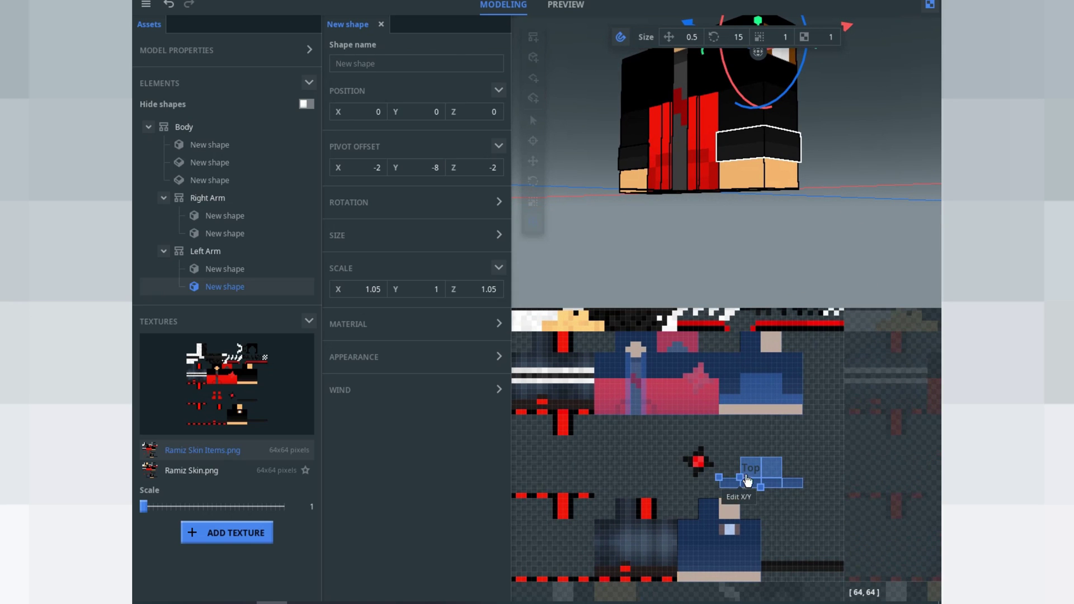
{"action": "scroll", "coordinate": [748, 480], "scroll_direction": "up", "scroll_amount": 5}
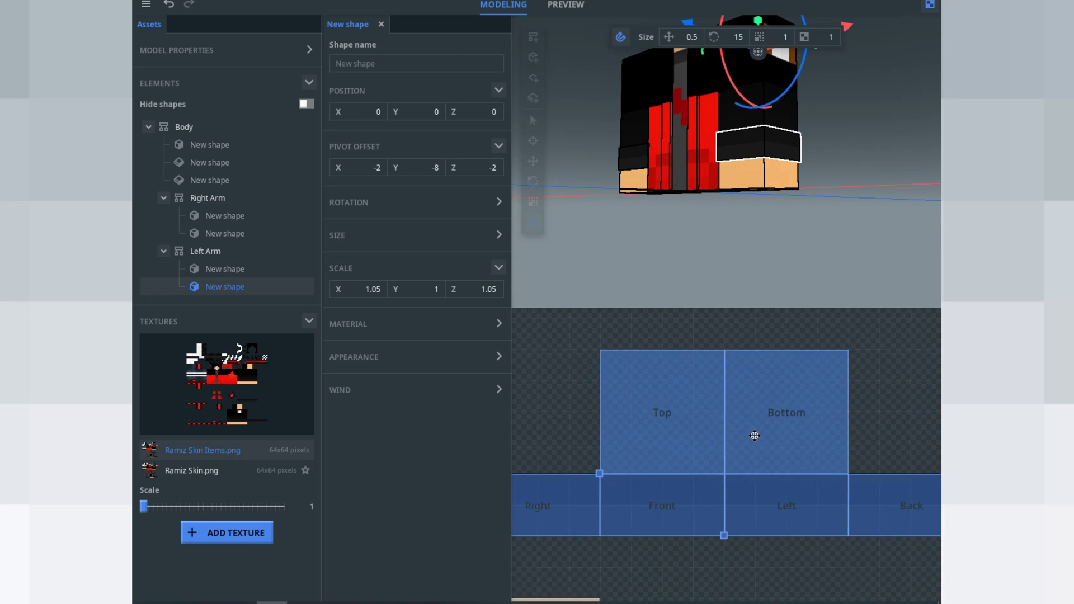
{"action": "scroll", "coordinate": [755, 435], "scroll_direction": "down", "scroll_amount": 5}
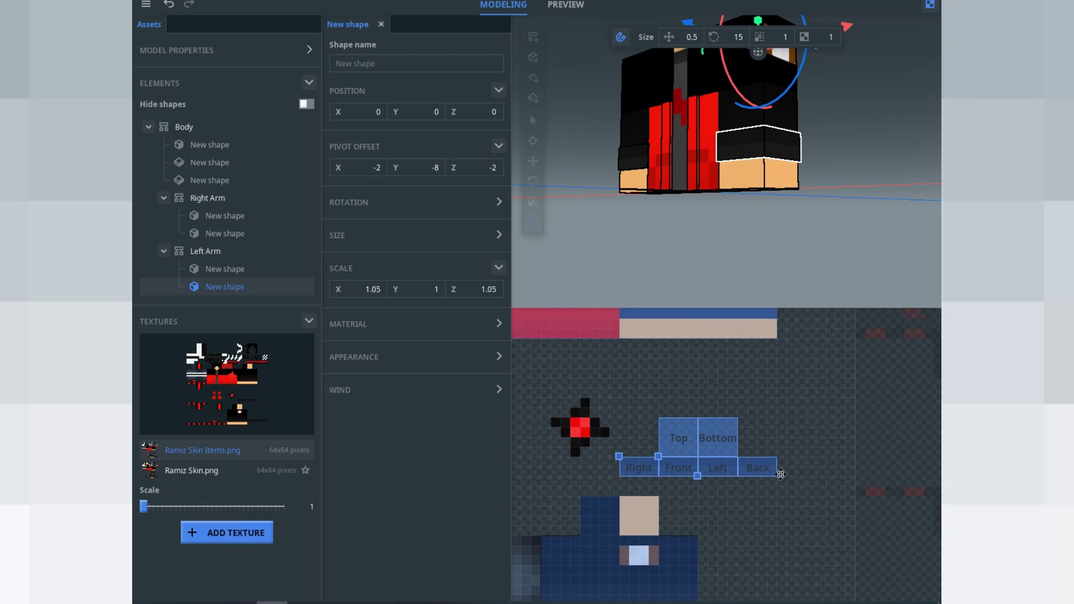
{"action": "middle_click_drag", "start_coordinate": [697, 440], "coordinate": [656, 584]}
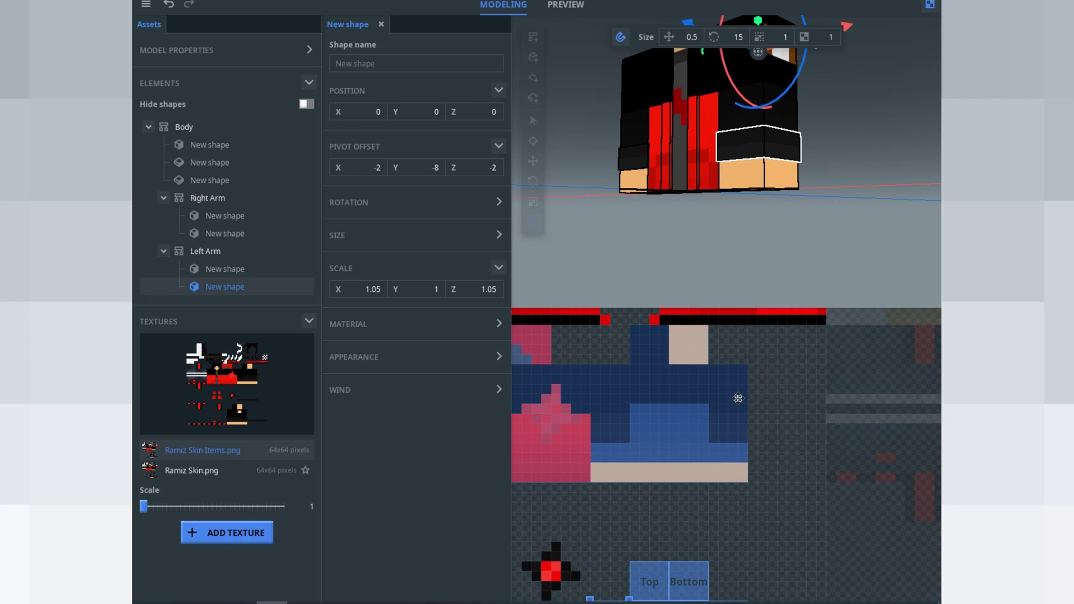
Try the left cuff's texture mapping on the sleeve area above and move it back down to the separate black strip
{"action": "middle_click_drag", "start_coordinate": [738, 399], "coordinate": [670, 320]}
{"action": "scroll", "coordinate": [767, 206], "scroll_direction": "up", "scroll_amount": 2}
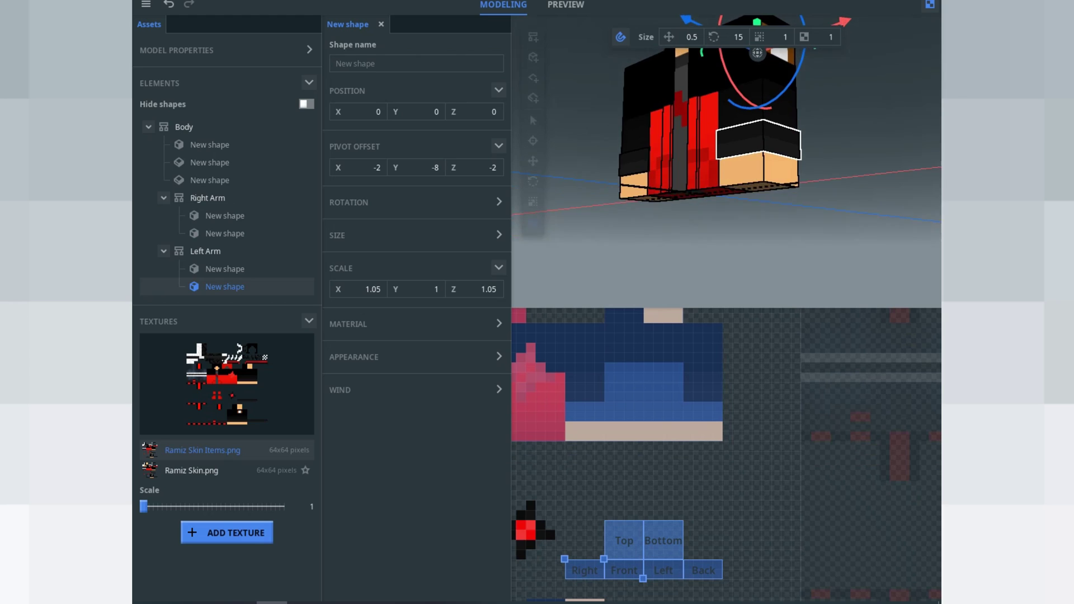
{"action": "left_click_drag", "start_coordinate": [776, 195], "coordinate": [779, 262]}
{"action": "scroll", "coordinate": [780, 267], "scroll_direction": "down", "scroll_amount": 3}
{"action": "middle_click_drag", "start_coordinate": [673, 445], "coordinate": [698, 324]}
{"action": "middle_click_drag", "start_coordinate": [653, 468], "coordinate": [648, 524]}
{"action": "left_click_drag", "start_coordinate": [698, 510], "coordinate": [699, 353]}
{"action": "middle_click_drag", "start_coordinate": [683, 459], "coordinate": [673, 539]}
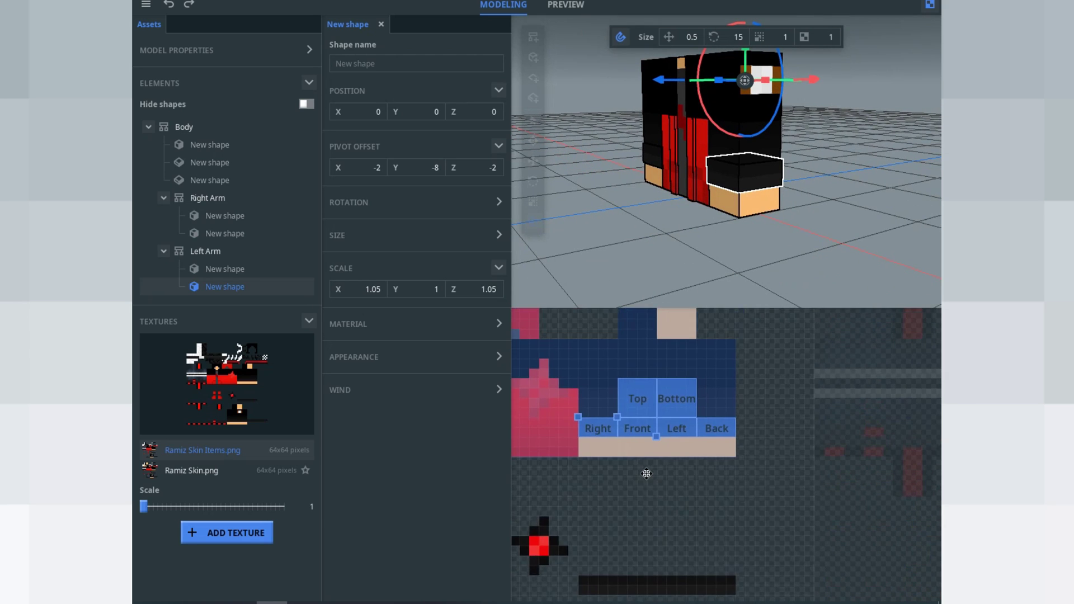
{"action": "scroll", "coordinate": [645, 478], "scroll_direction": "up", "scroll_amount": 3}
{"action": "scroll", "coordinate": [764, 341], "scroll_direction": "down", "scroll_amount": 6}
{"action": "left_click_drag", "start_coordinate": [717, 358], "coordinate": [680, 516]}
Examine the white and brown shoulder emblem on the outer face of Left Arm up close
{"action": "left_click_drag", "start_coordinate": [807, 205], "coordinate": [797, 180]}
{"action": "left_click", "coordinate": [787, 194]}
{"action": "scroll", "coordinate": [787, 194], "scroll_direction": "up", "scroll_amount": 3}
{"action": "right_click_drag", "start_coordinate": [644, 204], "coordinate": [720, 201]}
{"action": "scroll", "coordinate": [781, 183], "scroll_direction": "up", "scroll_amount": 3}
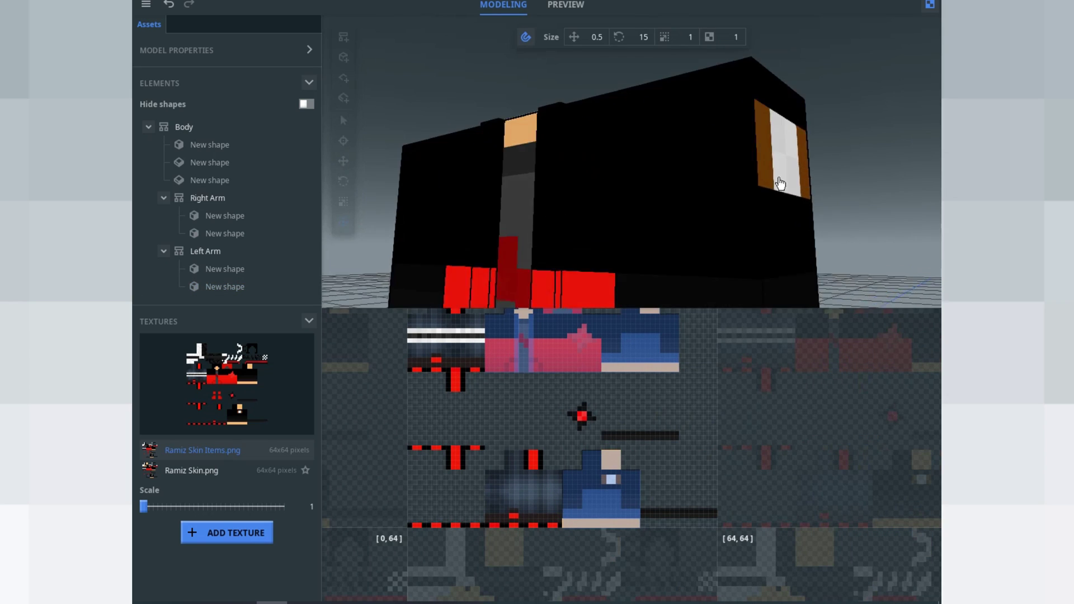
{"action": "mouse_move", "coordinate": [778, 179]}
{"action": "left_mouse_down"}
{"action": "mouse_move", "coordinate": [714, 182]}
{"action": "mouse_move", "coordinate": [739, 246]}
{"action": "mouse_move", "coordinate": [768, 178]}
{"action": "left_mouse_up"}
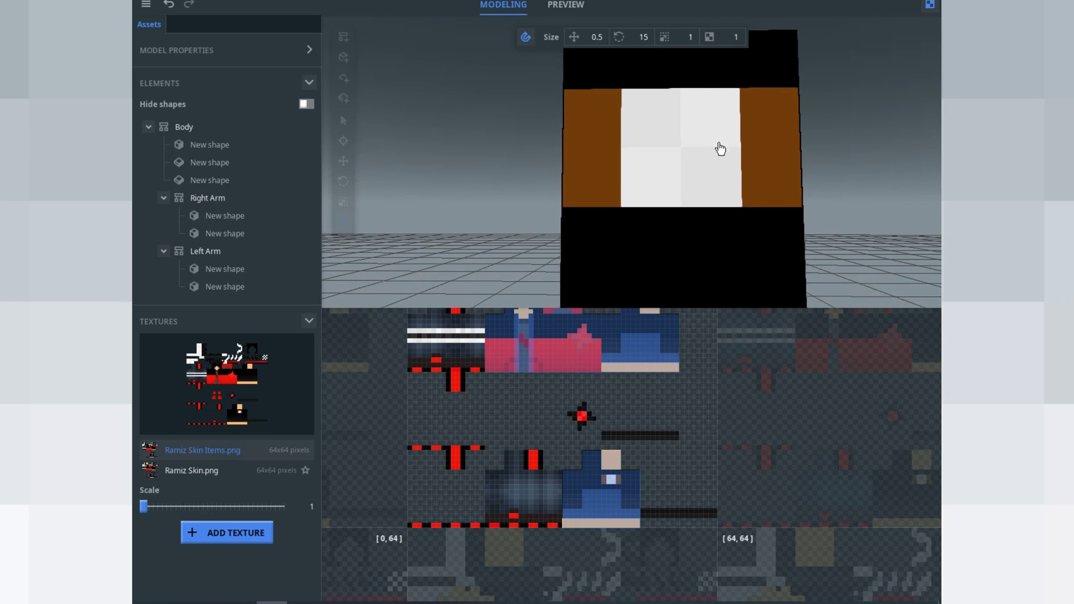
{"action": "scroll", "coordinate": [720, 150], "scroll_direction": "down", "scroll_amount": 2}
{"action": "left_click", "coordinate": [708, 174]}
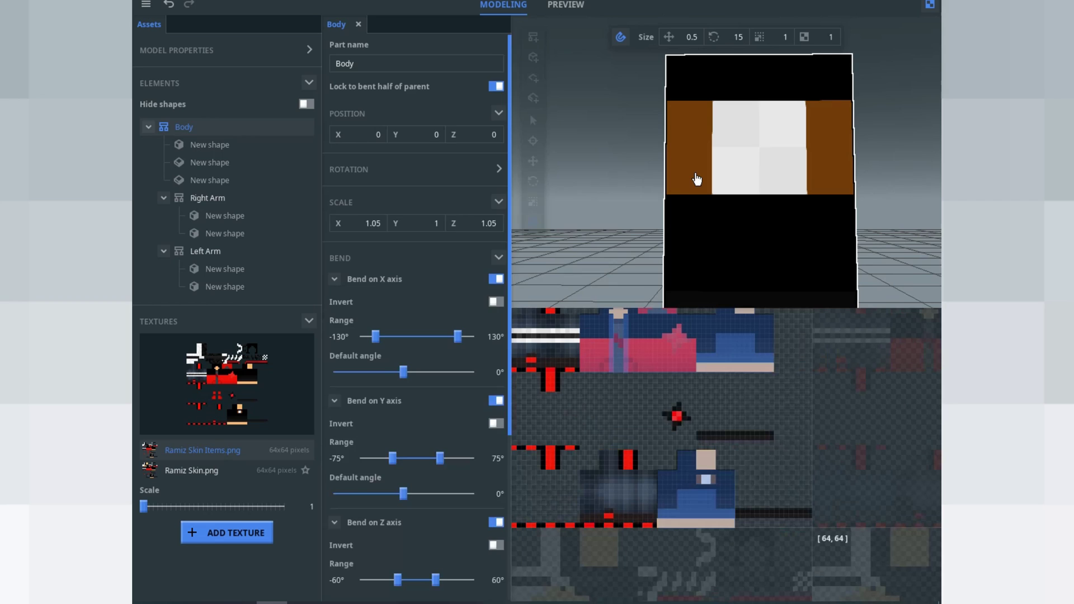
Add a 3D plane to Left Arm and rotate it about the vertical axis to face outward from the arm
{"action": "left_click", "coordinate": [771, 152]}
{"action": "scroll", "coordinate": [865, 261], "scroll_direction": "down", "scroll_amount": 2}
{"action": "left_click_drag", "start_coordinate": [866, 261], "coordinate": [765, 236]}
{"action": "scroll", "coordinate": [765, 235], "scroll_direction": "down", "scroll_amount": 2}
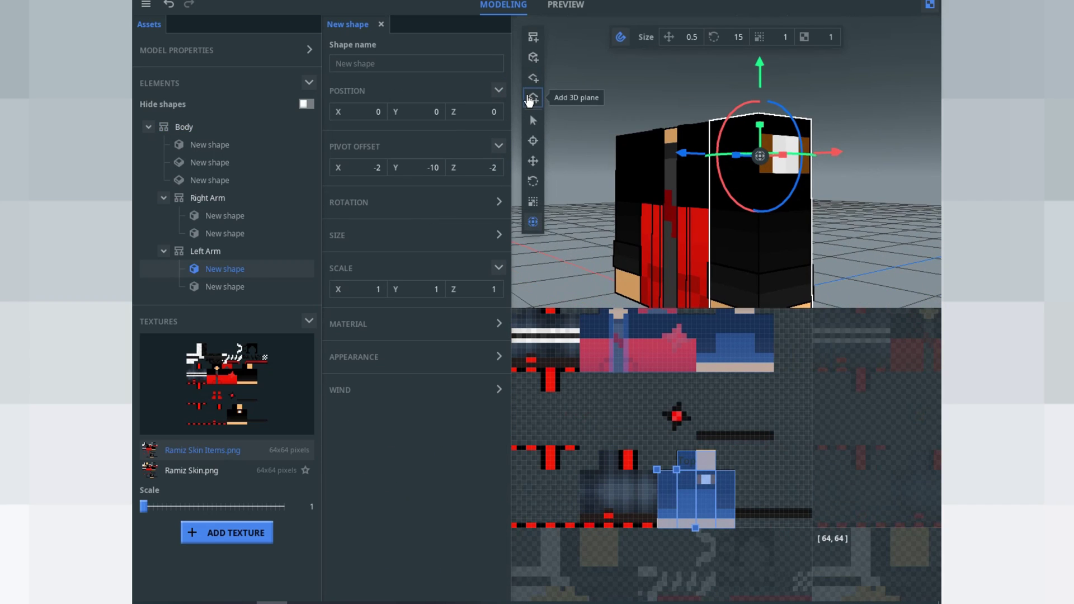
{"action": "left_click", "coordinate": [529, 99]}
{"action": "left_click_drag", "start_coordinate": [837, 143], "coordinate": [715, 165]}
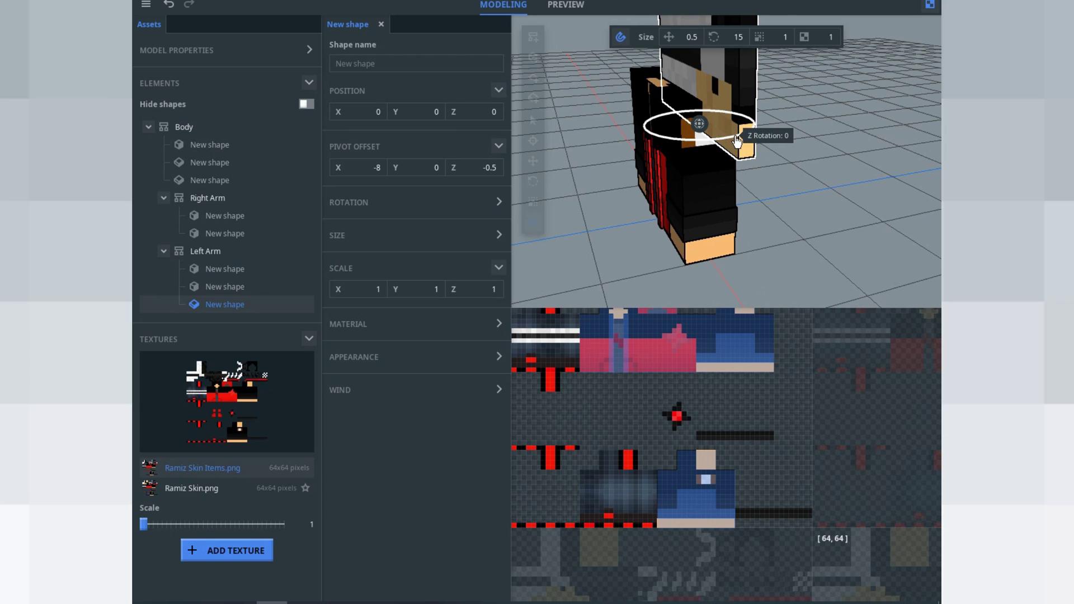
{"action": "left_click_drag", "start_coordinate": [737, 142], "coordinate": [738, 139]}
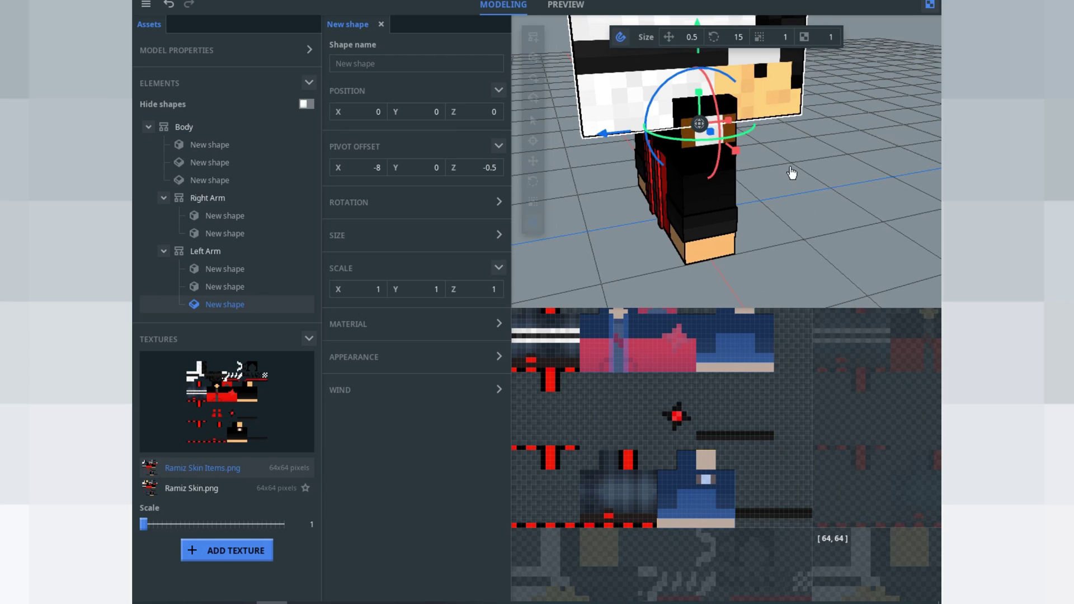
{"action": "left_click_drag", "start_coordinate": [791, 170], "coordinate": [806, 233]}
Shrink and move the new 3D plane's texture mapping to cover only the white and brown shoulder emblem
{"action": "left_click_drag", "start_coordinate": [651, 515], "coordinate": [695, 603]}
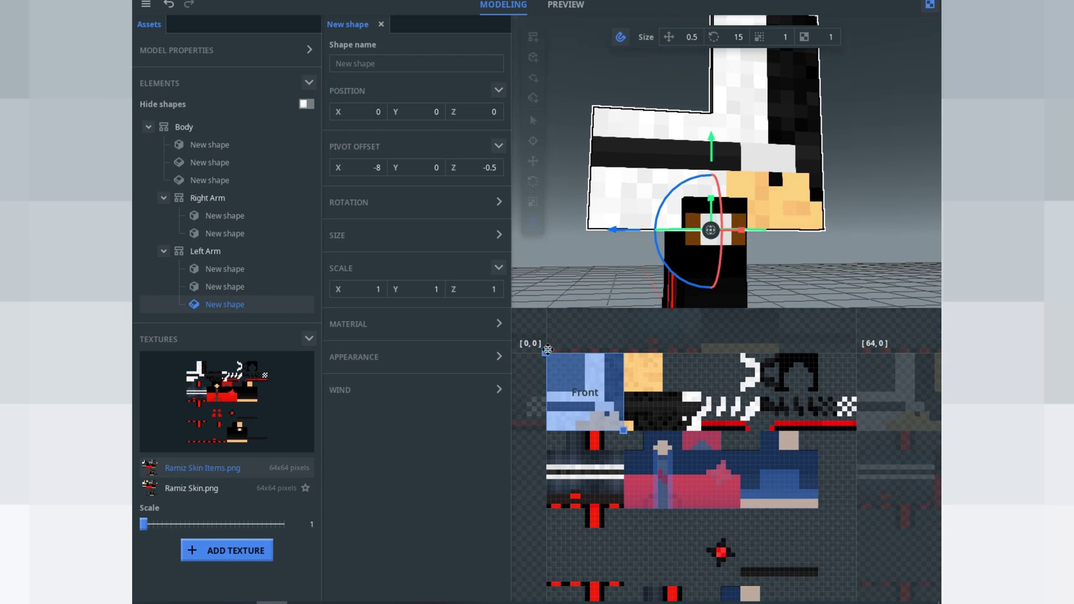
{"action": "left_click_drag", "start_coordinate": [546, 354], "coordinate": [737, 553]}
{"action": "middle_click_drag", "start_coordinate": [744, 582], "coordinate": [727, 364]}
{"action": "scroll", "coordinate": [727, 364], "scroll_direction": "up", "scroll_amount": 6}
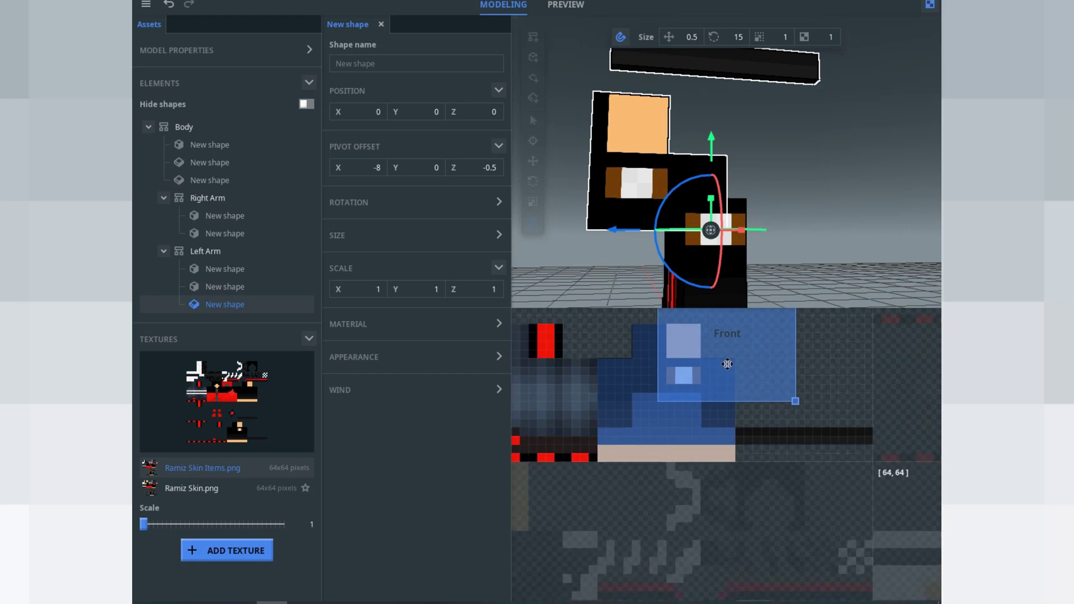
{"action": "middle_click_drag", "start_coordinate": [666, 319], "coordinate": [663, 413]}
{"action": "scroll", "coordinate": [663, 413], "scroll_direction": "up", "scroll_amount": 1}
{"action": "left_click_drag", "start_coordinate": [663, 390], "coordinate": [634, 502]}
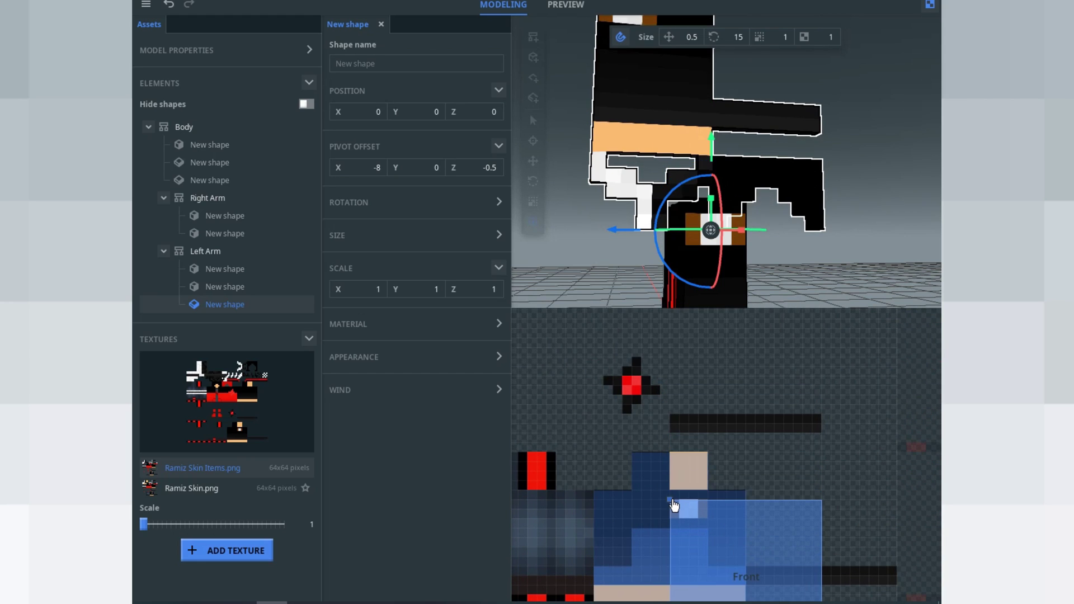
{"action": "scroll", "coordinate": [679, 391], "scroll_direction": "down", "scroll_amount": 3}
{"action": "left_click_drag", "start_coordinate": [753, 491], "coordinate": [667, 394]}
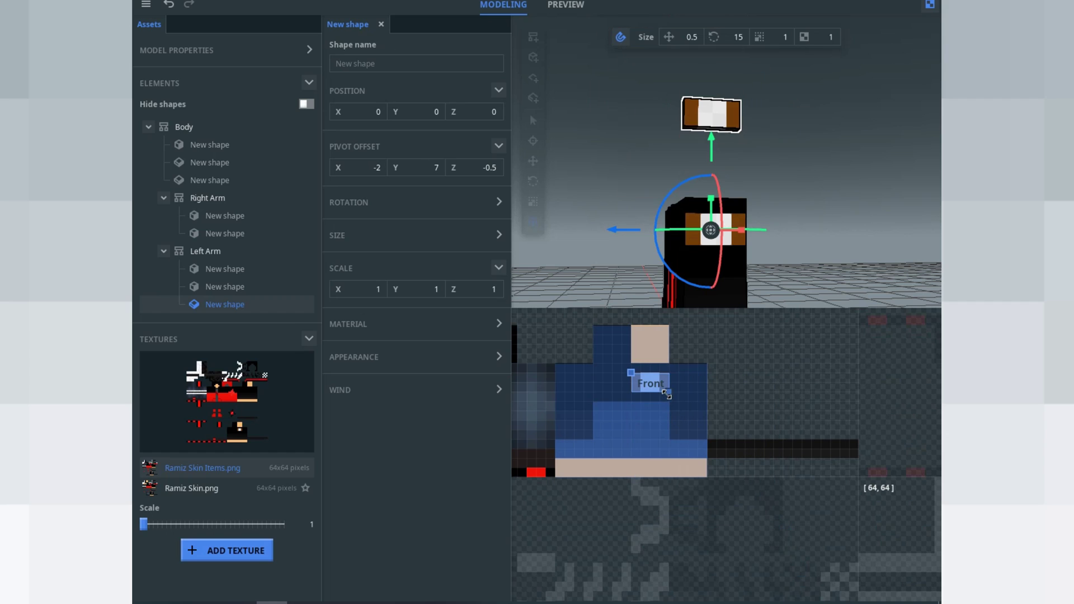
Set the emblem plane's Z scale to 0.5 and its pivot offset to Y -1 and Z 4, against the arm's outer face
{"action": "middle_click_drag", "start_coordinate": [750, 207], "coordinate": [460, 320]}
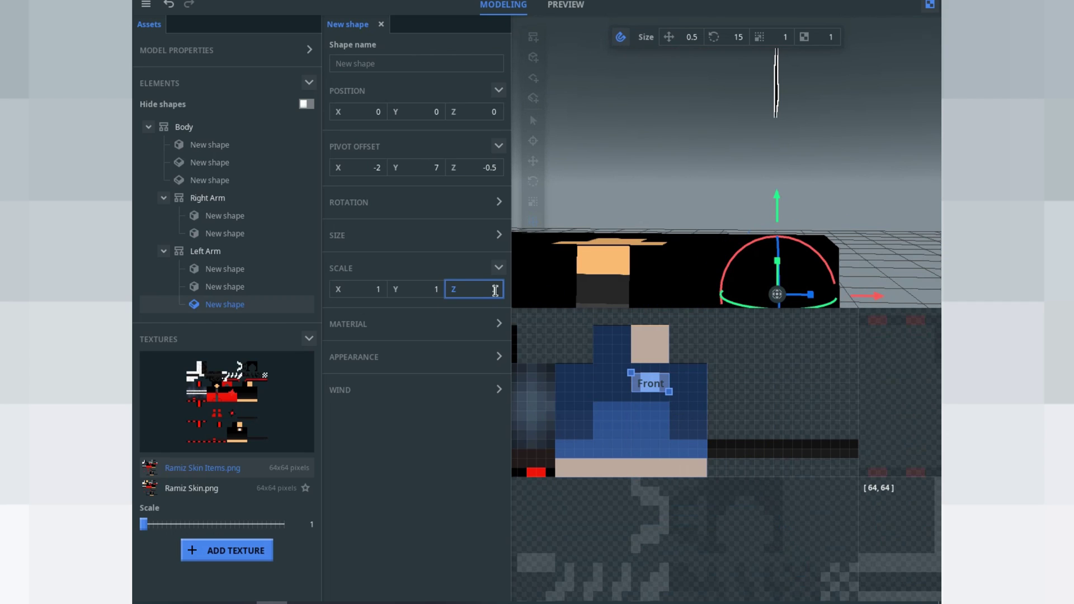
{"action": "left_click", "coordinate": [620, 37]}
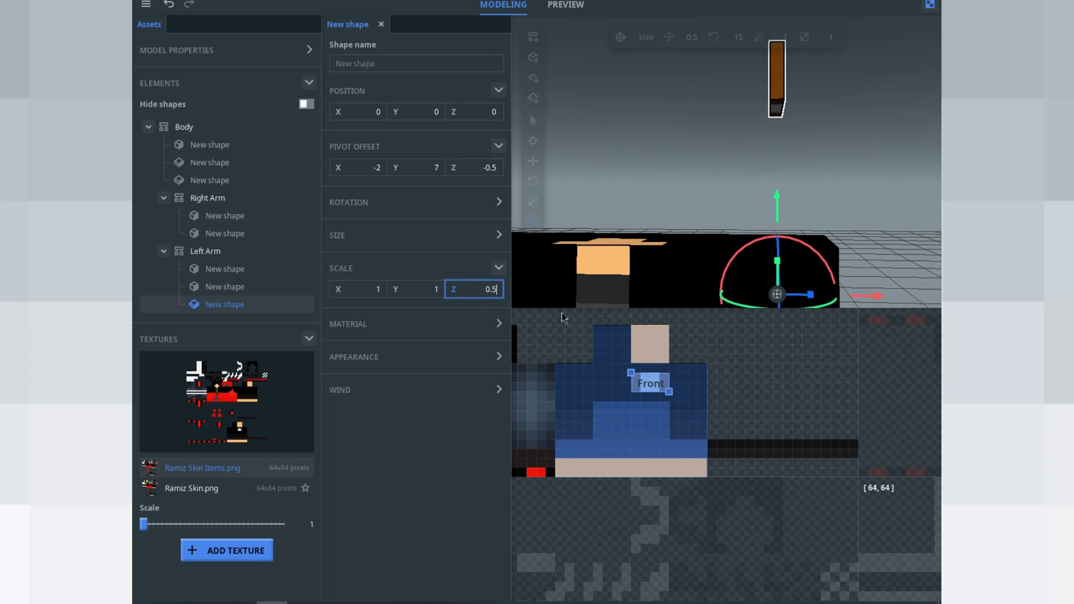
{"action": "left_click_drag", "start_coordinate": [454, 168], "coordinate": [489, 167]}
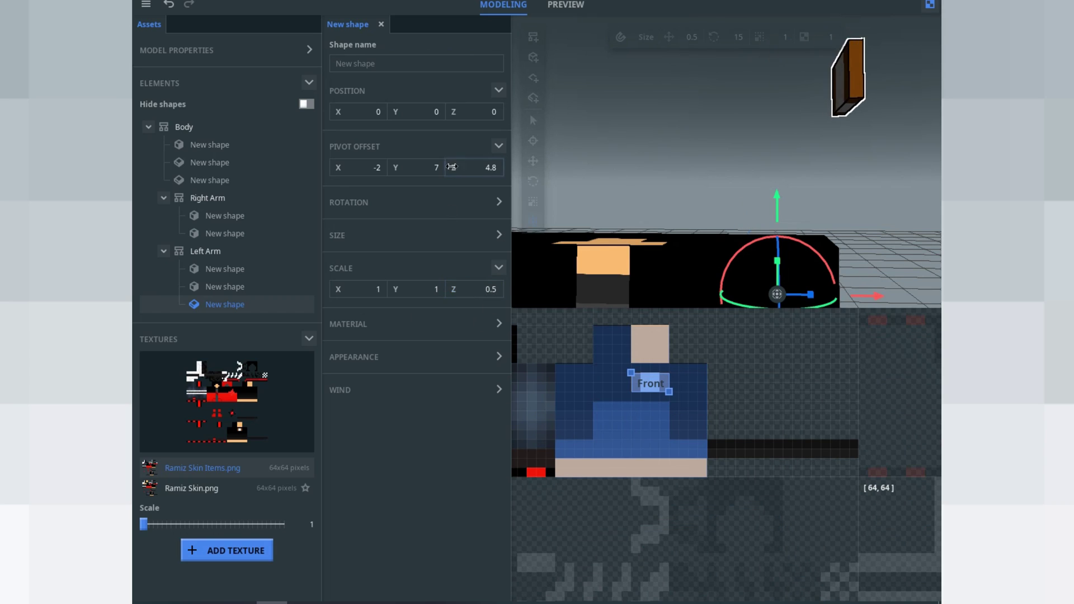
{"action": "middle_click_drag", "start_coordinate": [842, 184], "coordinate": [799, 163]}
{"action": "left_click", "coordinate": [630, 36]}
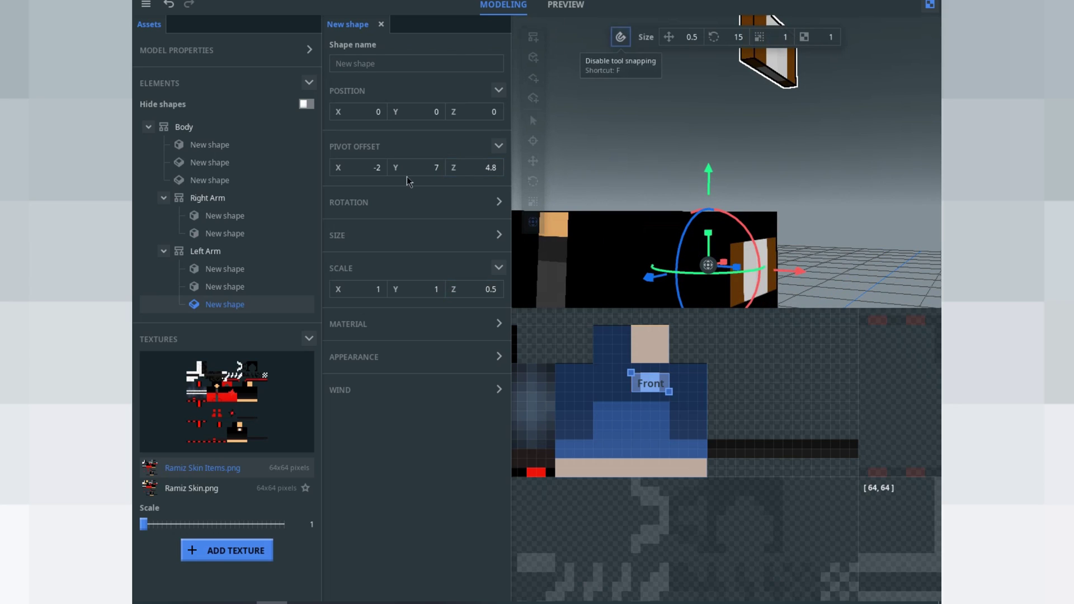
{"action": "left_click_drag", "start_coordinate": [398, 168], "coordinate": [347, 168]}
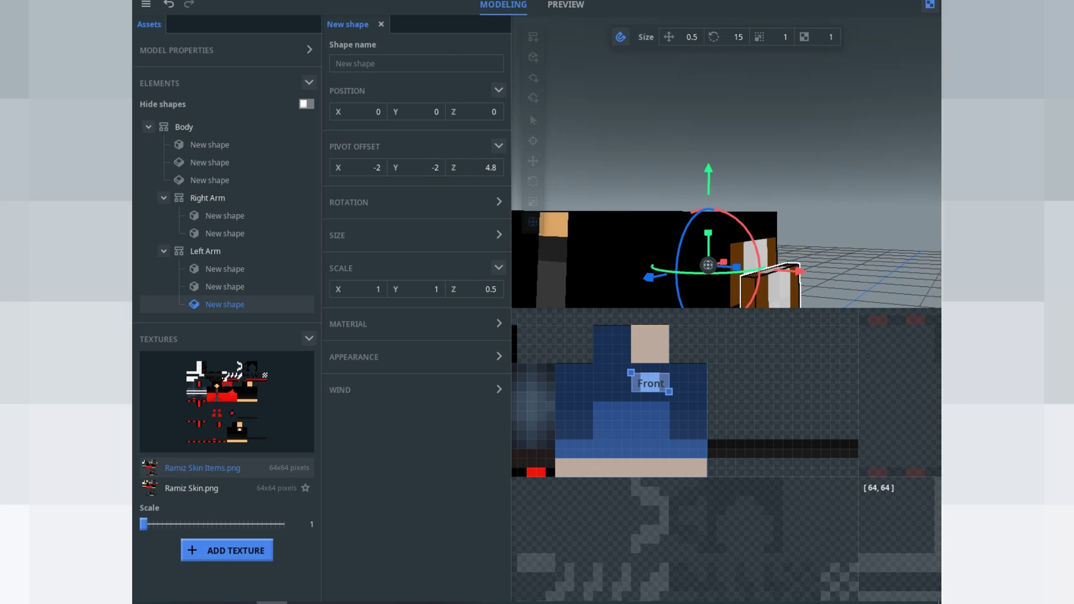
{"action": "left_click_drag", "start_coordinate": [460, 170], "coordinate": [456, 169]}
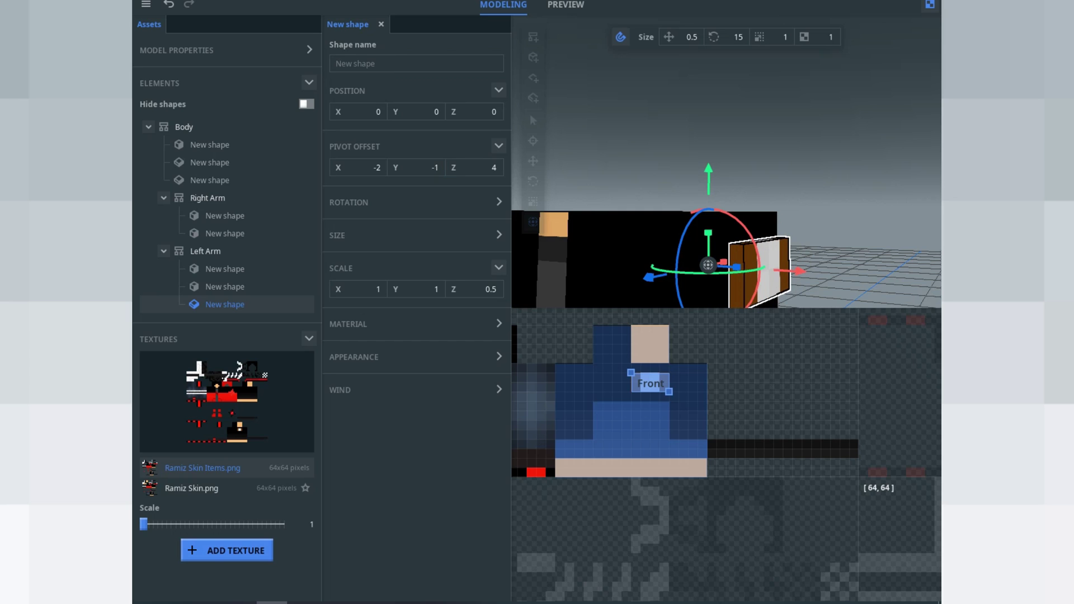
{"action": "left_click", "coordinate": [851, 156]}
{"action": "left_click_drag", "start_coordinate": [849, 159], "coordinate": [763, 225]}
{"action": "scroll", "coordinate": [763, 225], "scroll_direction": "up", "scroll_amount": 3}
Thin the emblem plane to a Z scale of 0.25 and set its Z pivot offset to 8
{"action": "left_click", "coordinate": [684, 163]}
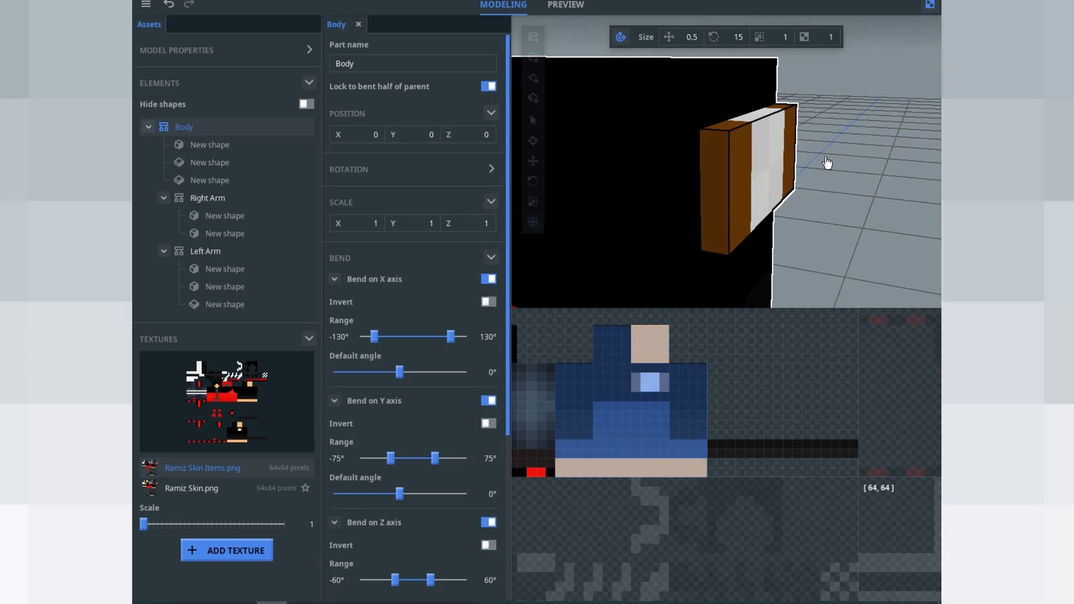
{"action": "left_click", "coordinate": [786, 161]}
{"action": "left_click", "coordinate": [492, 289]}
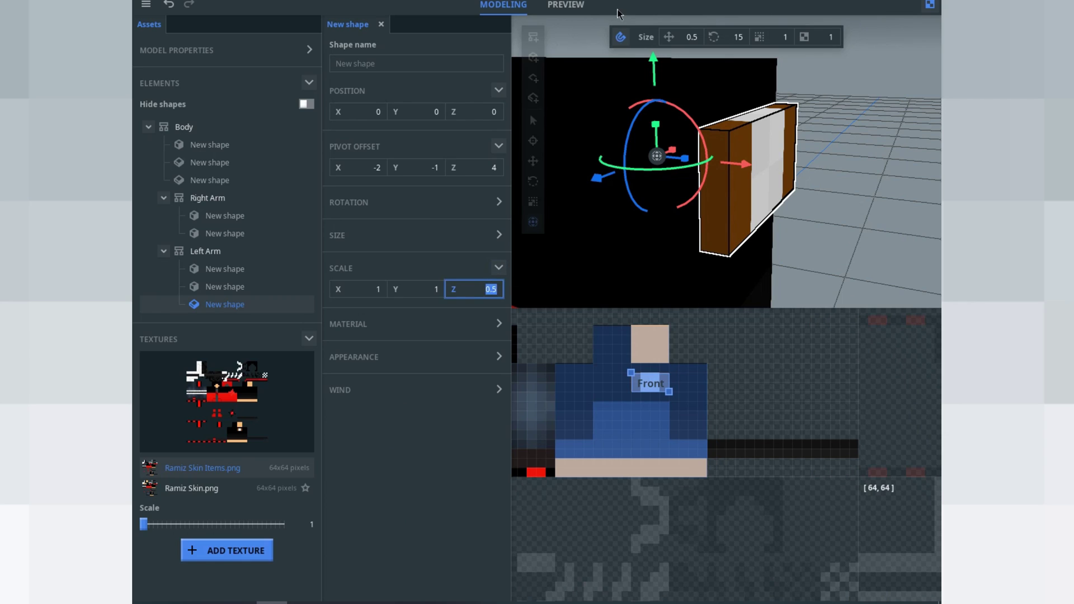
{"action": "left_click", "coordinate": [489, 290]}
{"action": "type", "text": "0.25"}
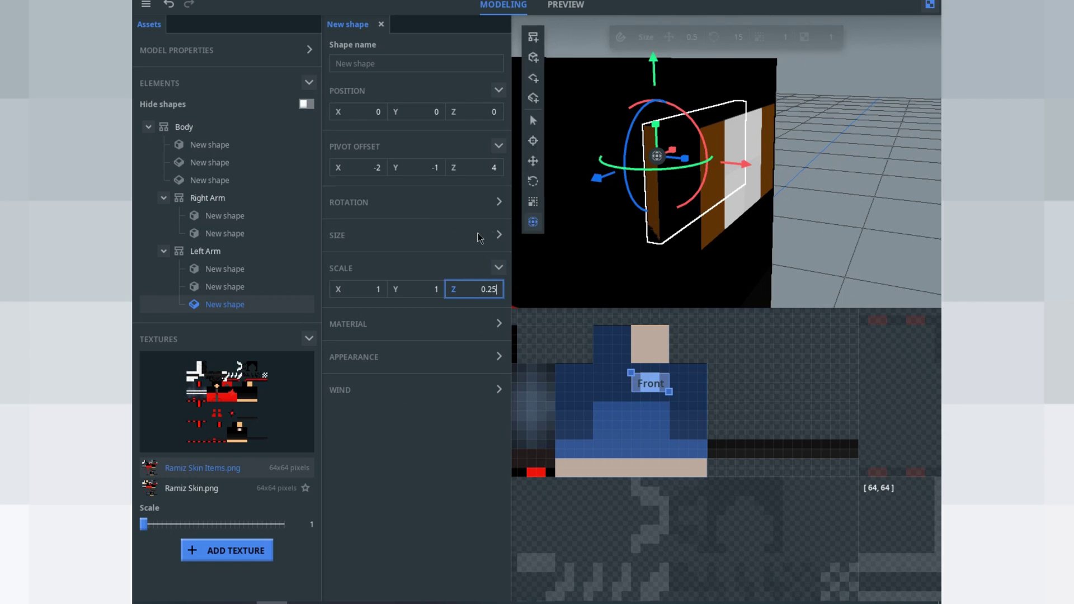
{"action": "left_click", "coordinate": [619, 37]}
{"action": "left_click_drag", "start_coordinate": [455, 167], "coordinate": [762, 167]}
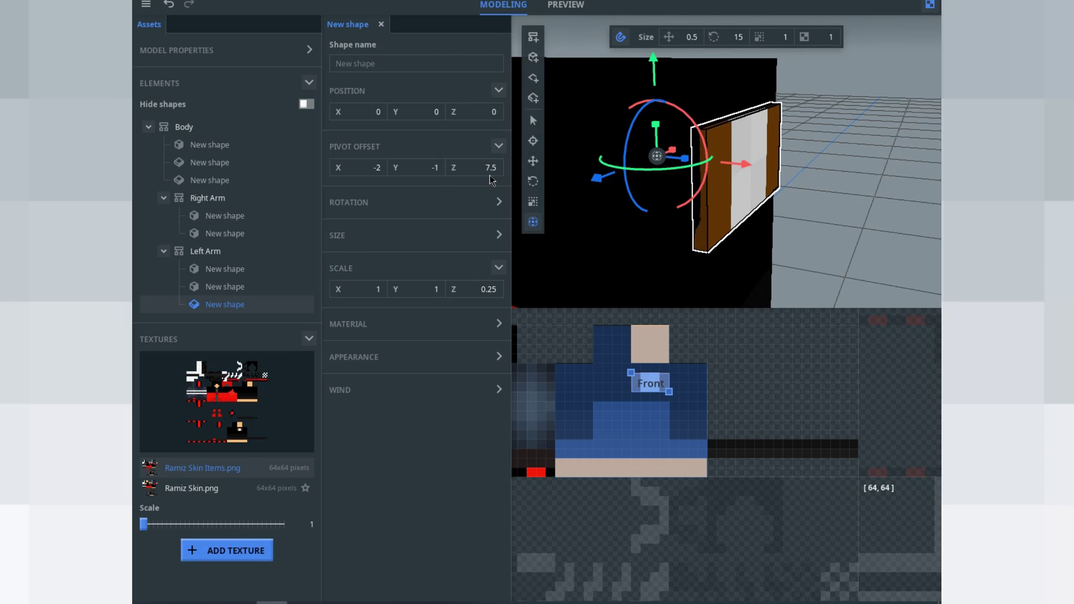
{"action": "left_click_drag", "start_coordinate": [457, 171], "coordinate": [502, 171]}
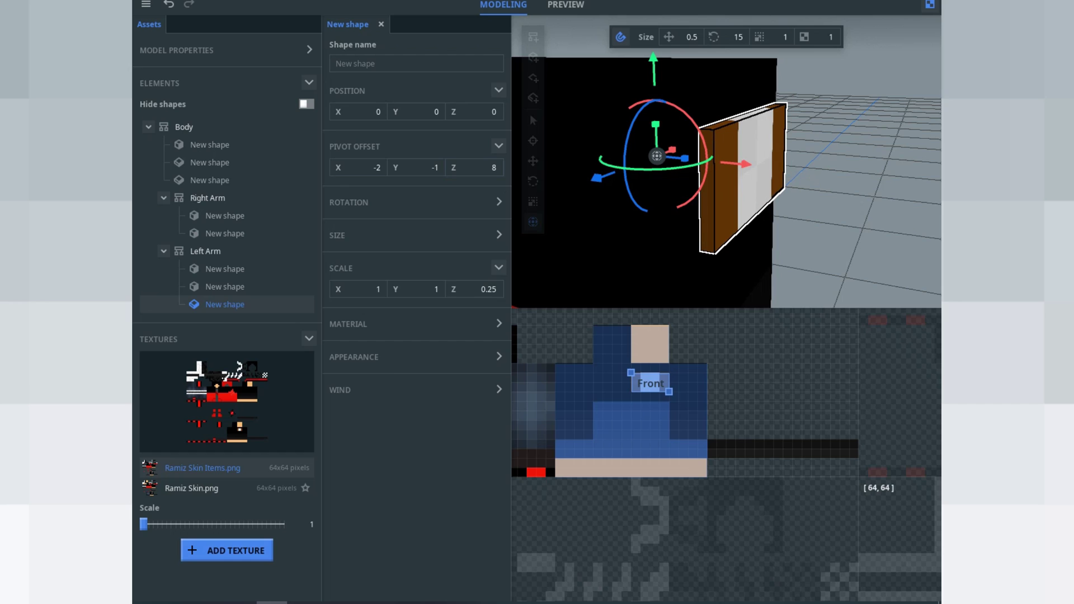
Examine the raised emblem and the assembled Body and arms from different sides
{"action": "left_click", "coordinate": [861, 107]}
{"action": "scroll", "coordinate": [830, 175], "scroll_direction": "down", "scroll_amount": 6}
{"action": "left_click_drag", "start_coordinate": [684, 206], "coordinate": [727, 243]}
{"action": "scroll", "coordinate": [713, 203], "scroll_direction": "up", "scroll_amount": 2}
{"action": "scroll", "coordinate": [701, 232], "scroll_direction": "down", "scroll_amount": 3}
{"action": "scroll", "coordinate": [702, 239], "scroll_direction": "up", "scroll_amount": 5}
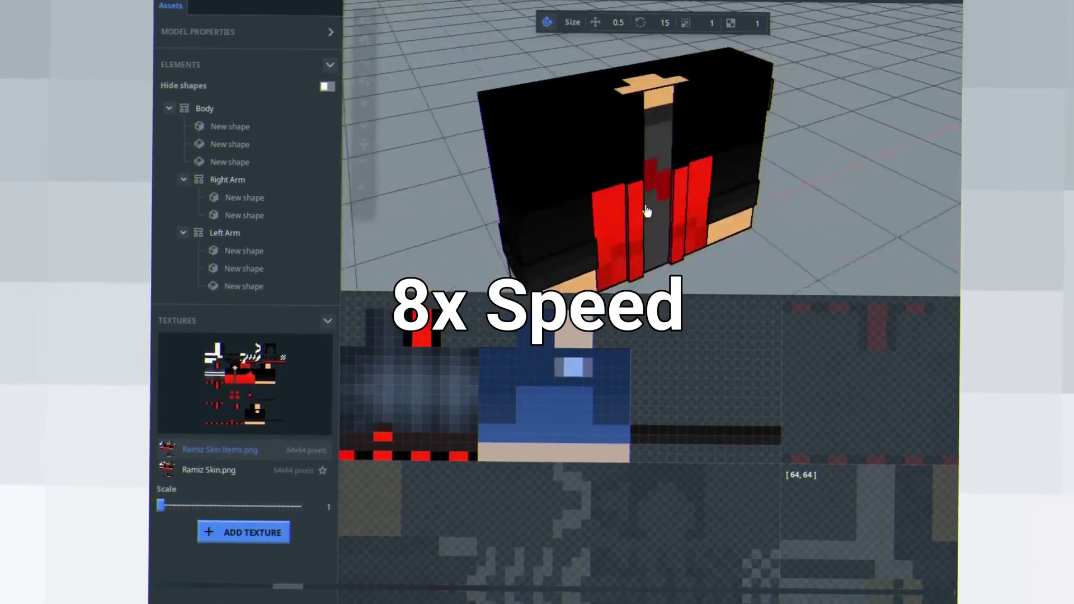
{"action": "left_click_drag", "start_coordinate": [647, 211], "coordinate": [649, 187]}
Add a new part outside Body and name it Left Leg
{"action": "left_click", "coordinate": [202, 110]}
{"action": "left_click", "coordinate": [554, 18]}
{"action": "left_click_drag", "start_coordinate": [224, 300], "coordinate": [213, 103]}
{"action": "left_click", "coordinate": [410, 47]}
{"action": "type", "text": "Left "}
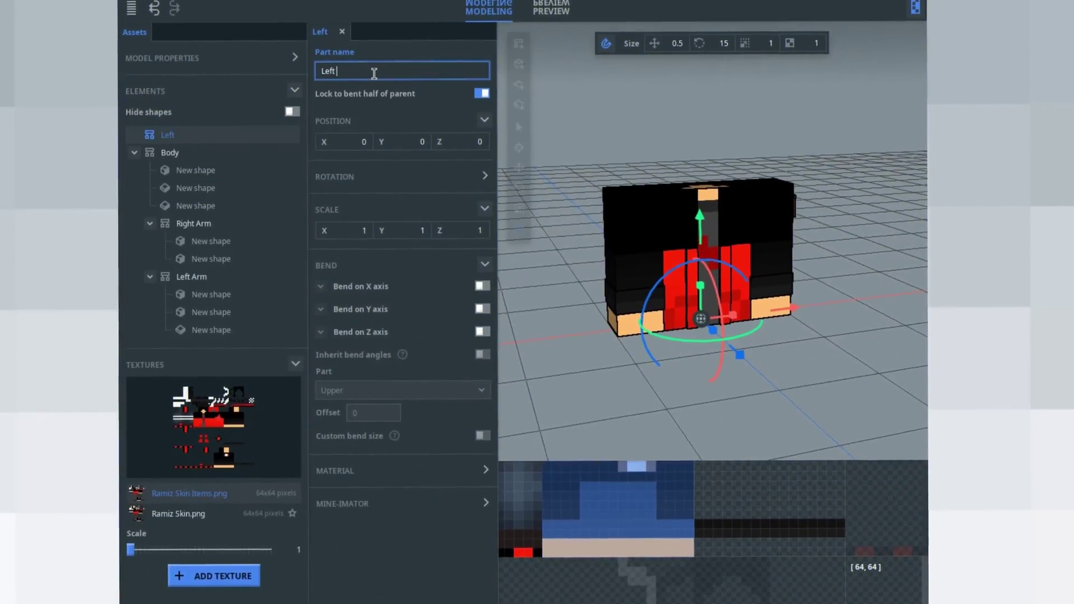
{"action": "type", "text": "Leg"}
Add another top-level part and name it Right Leg
{"action": "left_click", "coordinate": [134, 152]}
{"action": "left_click", "coordinate": [169, 152]}
{"action": "left_click", "coordinate": [519, 43]}
{"action": "left_click", "coordinate": [403, 73]}
{"action": "type", "text": "Right Le"}
{"action": "left_click_drag", "start_coordinate": [196, 170], "coordinate": [193, 114]}
{"action": "type", "text": "g"}
Add a part inside Body, placed above Right Arm in the hierarchy, and name it Head
{"action": "left_click", "coordinate": [161, 120]}
{"action": "left_click", "coordinate": [546, 30]}
{"action": "left_click_drag", "start_coordinate": [204, 367], "coordinate": [203, 190]}
{"action": "left_click", "coordinate": [429, 56]}
{"action": "type", "text": "Head"}
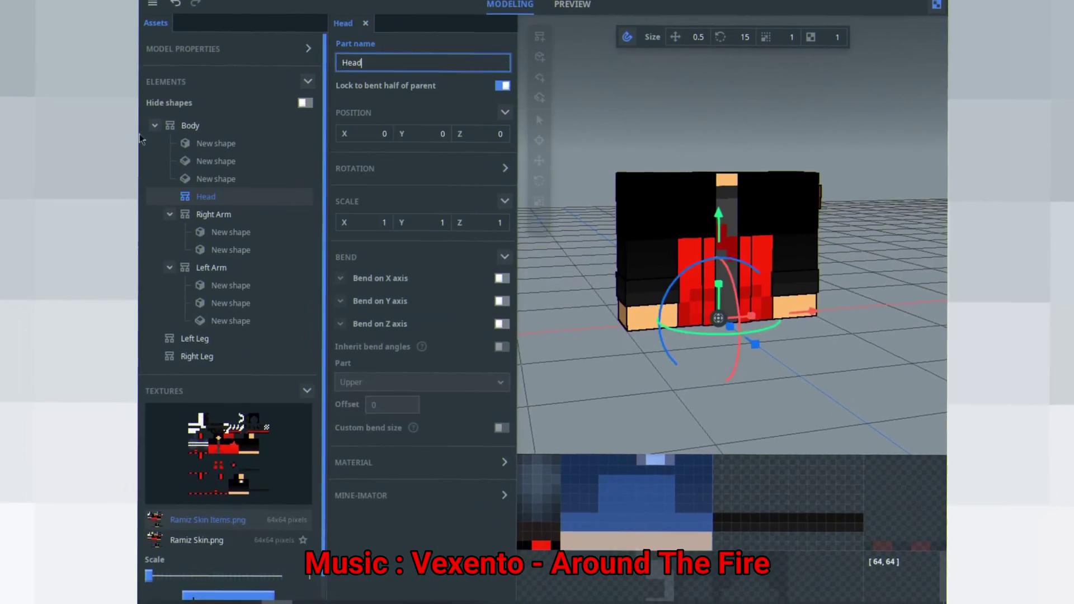
Add a box shape to Head and align its texture mapping with the skin's head area
{"action": "left_click", "coordinate": [796, 185]}
{"action": "scroll", "coordinate": [796, 185], "scroll_direction": "up", "scroll_amount": 3}
{"action": "left_click", "coordinate": [205, 196]}
{"action": "left_click", "coordinate": [539, 57]}
{"action": "scroll", "coordinate": [728, 224], "scroll_direction": "down", "scroll_amount": 4}
{"action": "left_click_drag", "start_coordinate": [784, 454], "coordinate": [784, 330]}
{"action": "scroll", "coordinate": [784, 392], "scroll_direction": "down", "scroll_amount": 3}
{"action": "left_click_drag", "start_coordinate": [597, 418], "coordinate": [647, 466]}
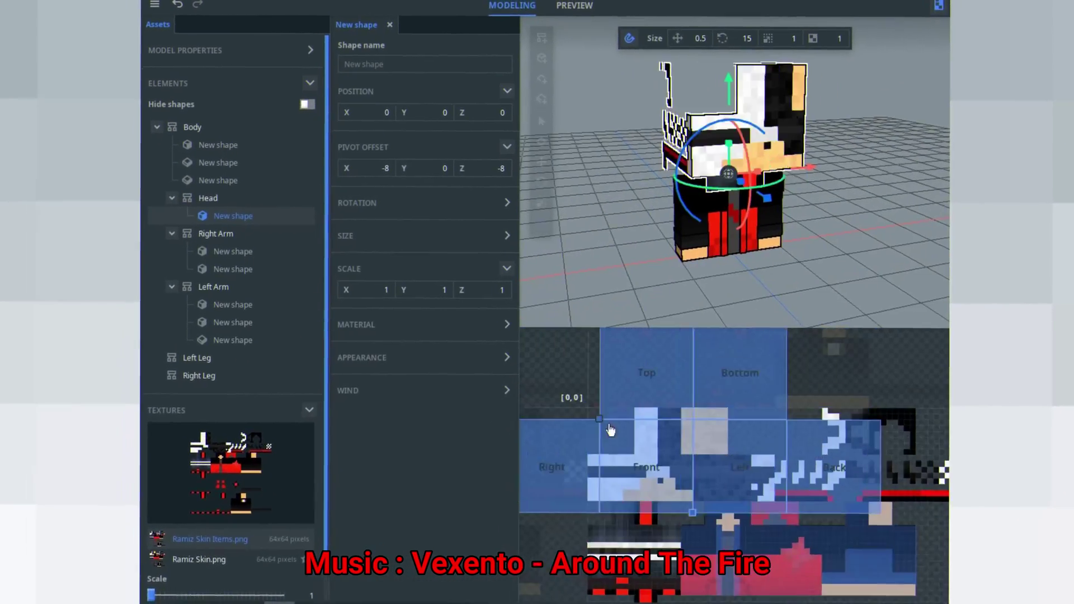
{"action": "left_click_drag", "start_coordinate": [729, 549], "coordinate": [682, 503]}
Check the textured head on top of Body from the front and side
{"action": "left_click_drag", "start_coordinate": [839, 218], "coordinate": [813, 224]}
{"action": "scroll", "coordinate": [812, 224], "scroll_direction": "up", "scroll_amount": 3}
{"action": "left_click_drag", "start_coordinate": [725, 136], "coordinate": [725, 184]}
{"action": "left_click", "coordinate": [847, 187]}
{"action": "left_click_drag", "start_coordinate": [700, 235], "coordinate": [763, 239]}
{"action": "scroll", "coordinate": [763, 239], "scroll_direction": "up", "scroll_amount": 3}
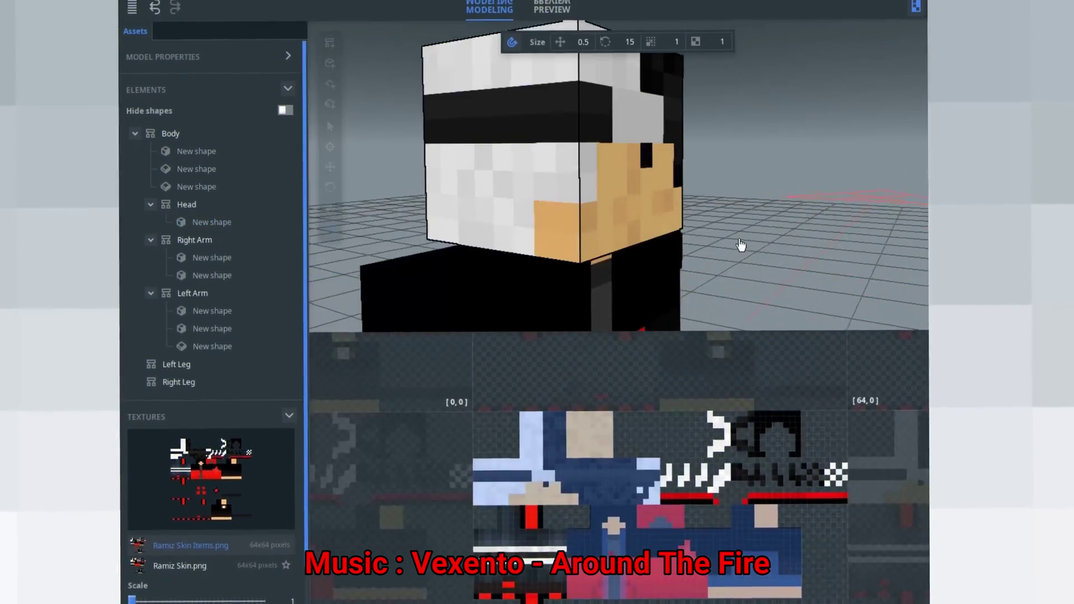
{"action": "scroll", "coordinate": [742, 245], "scroll_direction": "down", "scroll_amount": 3}
Add a 3D plane to Head and set its material texture to Ramiz Skin Items.png
{"action": "left_click", "coordinate": [187, 204]}
{"action": "left_click", "coordinate": [519, 105]}
{"action": "left_click", "coordinate": [475, 331]}
{"action": "left_click", "coordinate": [420, 364]}
{"action": "left_click", "coordinate": [392, 401]}
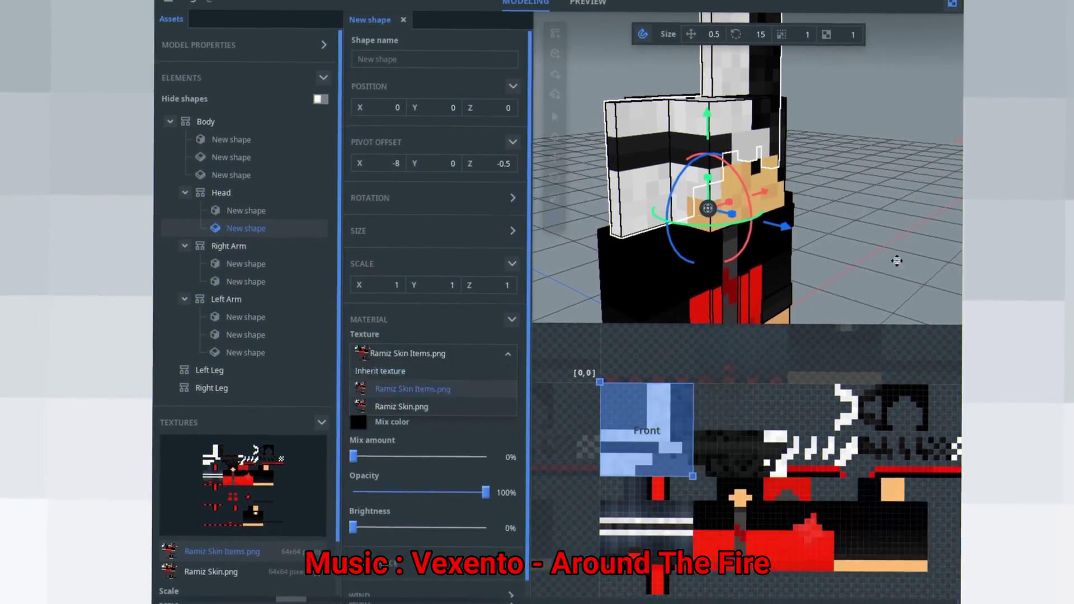
Fit the head plane's texture mapping to the front hair area of the items skin
{"action": "left_click_drag", "start_coordinate": [600, 382], "coordinate": [647, 429]}
{"action": "scroll", "coordinate": [647, 430], "scroll_direction": "up", "scroll_amount": 3}
{"action": "left_click_drag", "start_coordinate": [803, 584], "coordinate": [731, 513]}
{"action": "left_click_drag", "start_coordinate": [756, 526], "coordinate": [729, 442]}
{"action": "left_click_drag", "start_coordinate": [839, 235], "coordinate": [896, 239]}
Set the front hair plane's Z scale to 0.5 and its pivot offset to Y 0 and Z 8, against the face
{"action": "left_click", "coordinate": [511, 284]}
{"action": "key", "text": "BackSpace"}
{"action": "type", "text": "0.5"}
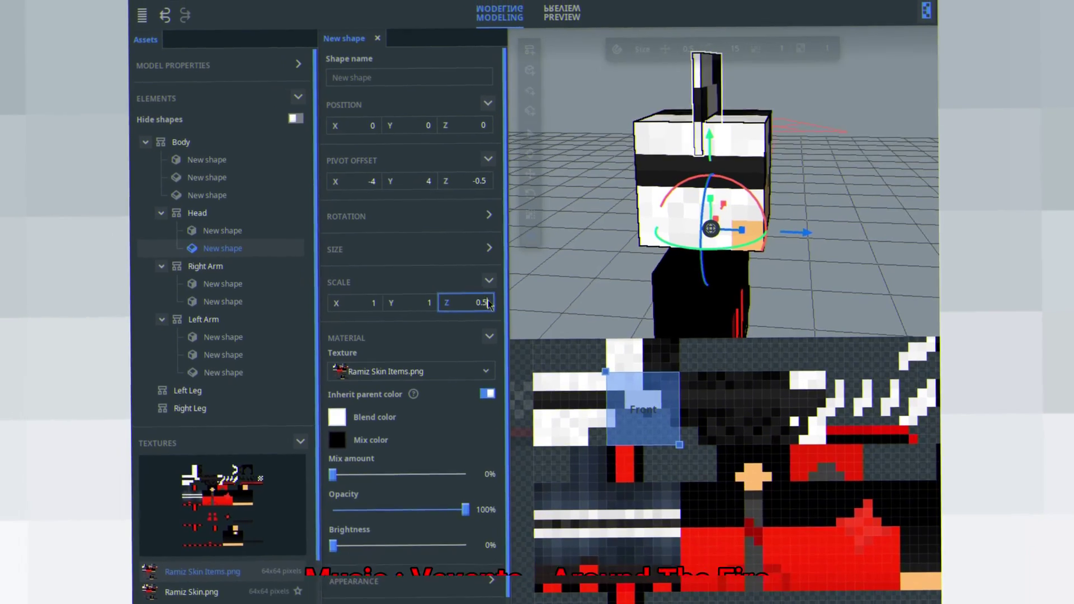
{"action": "left_click", "coordinate": [617, 49]}
{"action": "mouse_move", "coordinate": [470, 181]}
{"action": "left_mouse_down"}
{"action": "mouse_move", "coordinate": [512, 181]}
{"action": "mouse_move", "coordinate": [476, 180]}
{"action": "left_mouse_up"}
{"action": "left_click_drag", "start_coordinate": [414, 181], "coordinate": [392, 181]}
{"action": "left_click", "coordinate": [839, 212]}
{"action": "left_click_drag", "start_coordinate": [840, 212], "coordinate": [783, 215]}
{"action": "left_click", "coordinate": [680, 166]}
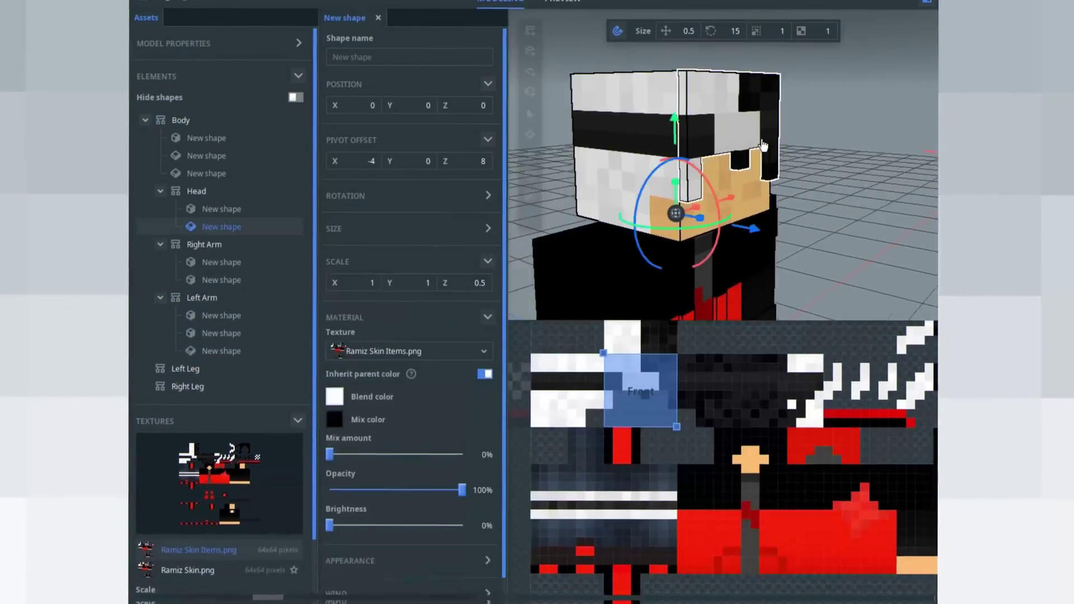
Thin the front hair plane to a Z scale of 0.3 and set its Z pivot offset to 13.35
{"action": "left_click_drag", "start_coordinate": [763, 146], "coordinate": [817, 148]}
{"action": "left_click", "coordinate": [479, 283]}
{"action": "key", "text": "BackSpace"}
{"action": "type", "text": "3"}
{"action": "left_click", "coordinate": [487, 228]}
{"action": "left_click_drag", "start_coordinate": [482, 161], "coordinate": [501, 161]}
{"action": "scroll", "coordinate": [845, 134], "scroll_direction": "up", "scroll_amount": 5}
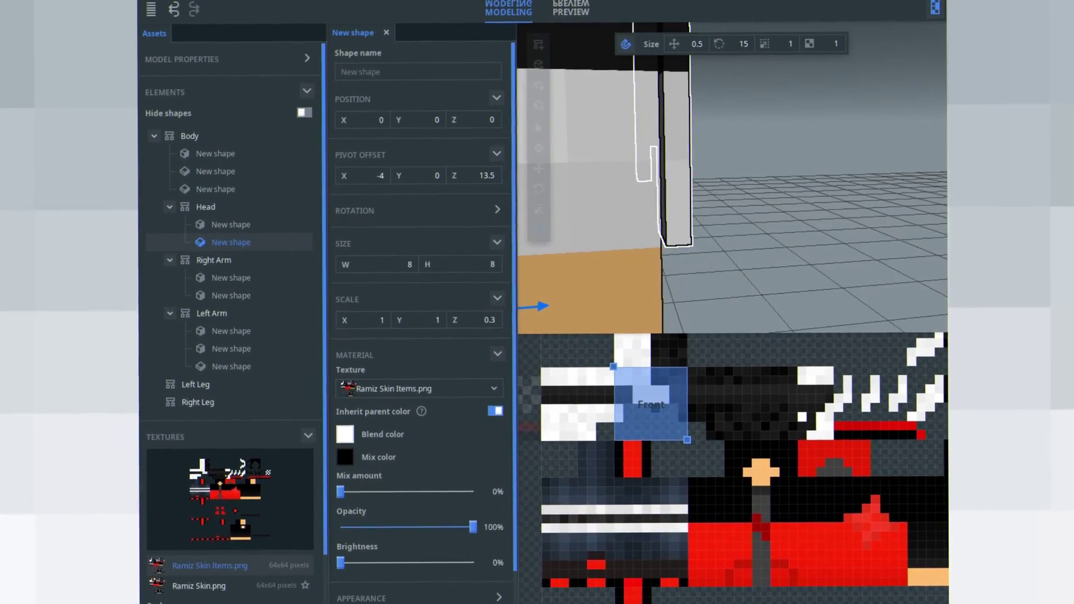
{"action": "double_click", "coordinate": [486, 175]}
{"action": "type", "text": "13.35"}
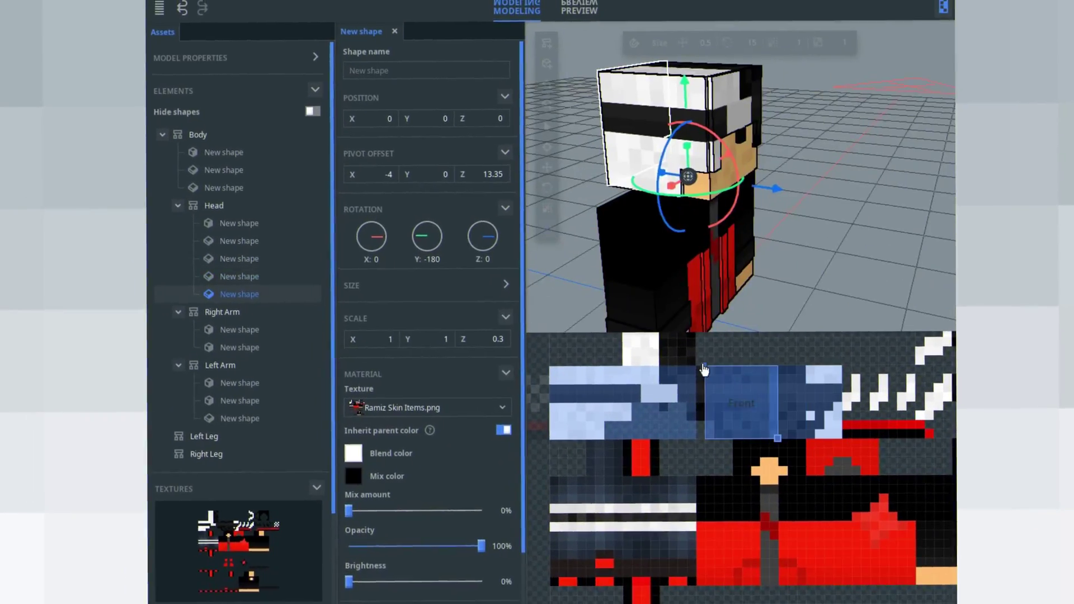
{"action": "left_click_drag", "start_coordinate": [783, 235], "coordinate": [825, 235]}
{"action": "scroll", "coordinate": [825, 236], "scroll_direction": "up", "scroll_amount": 3}
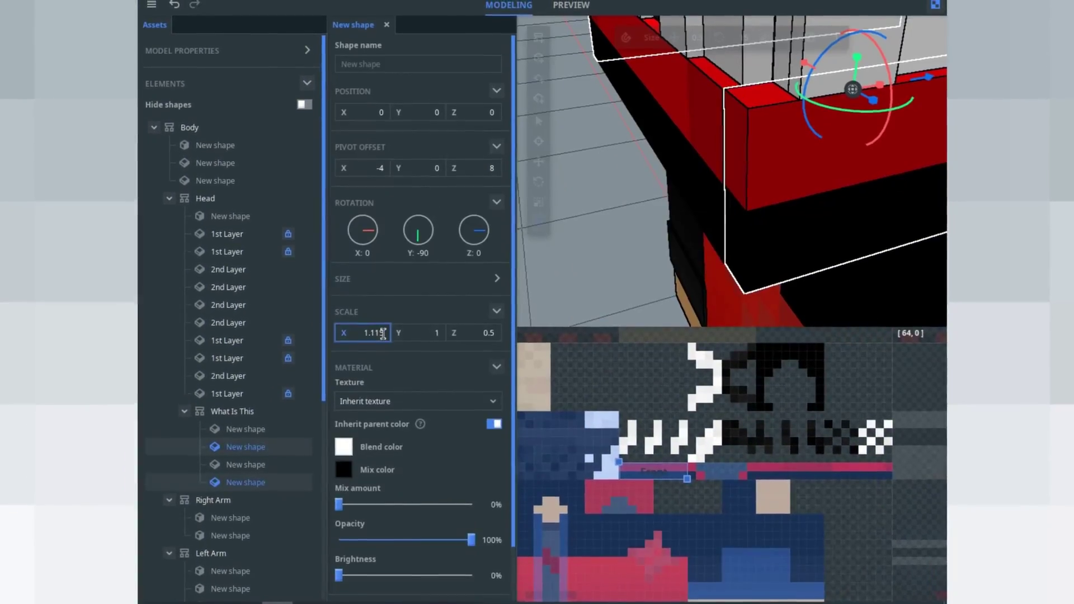
{"action": "left_click", "coordinate": [283, 443], "text": "ctrl"}
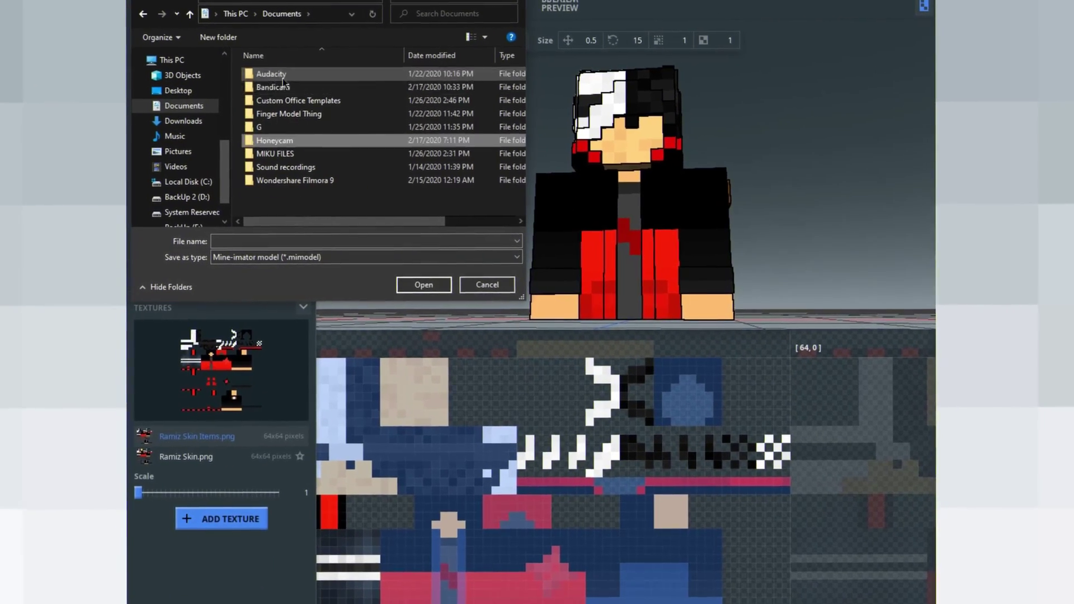
{"action": "right_click", "coordinate": [320, 202]}
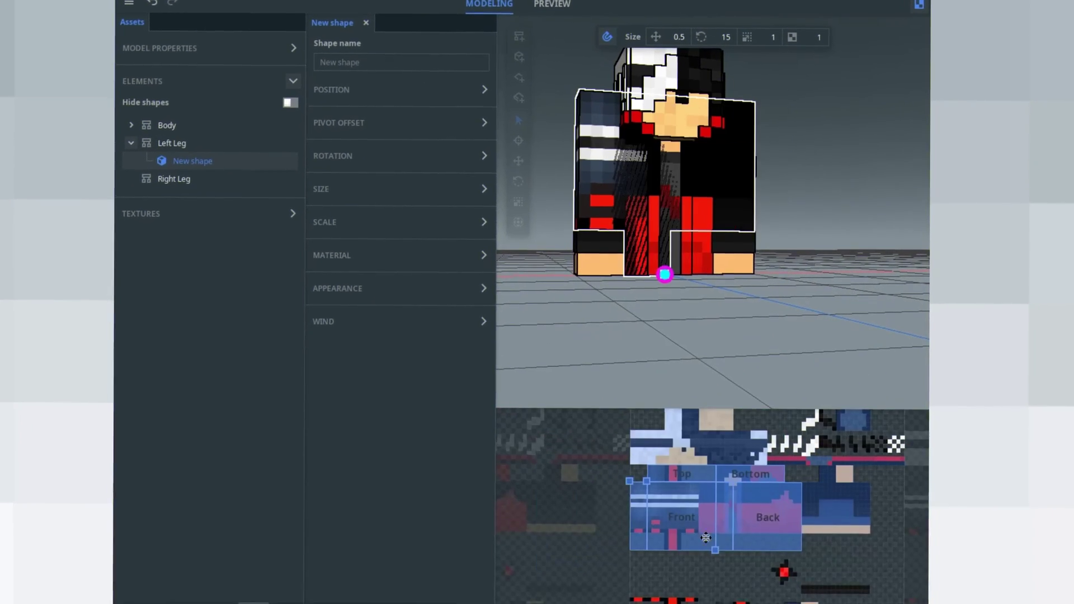
Set the Left Leg shape's pivot offset to X -2, Y -12, Z -2 and place a duplicate of it in Right Leg
{"action": "left_click", "coordinate": [483, 122]}
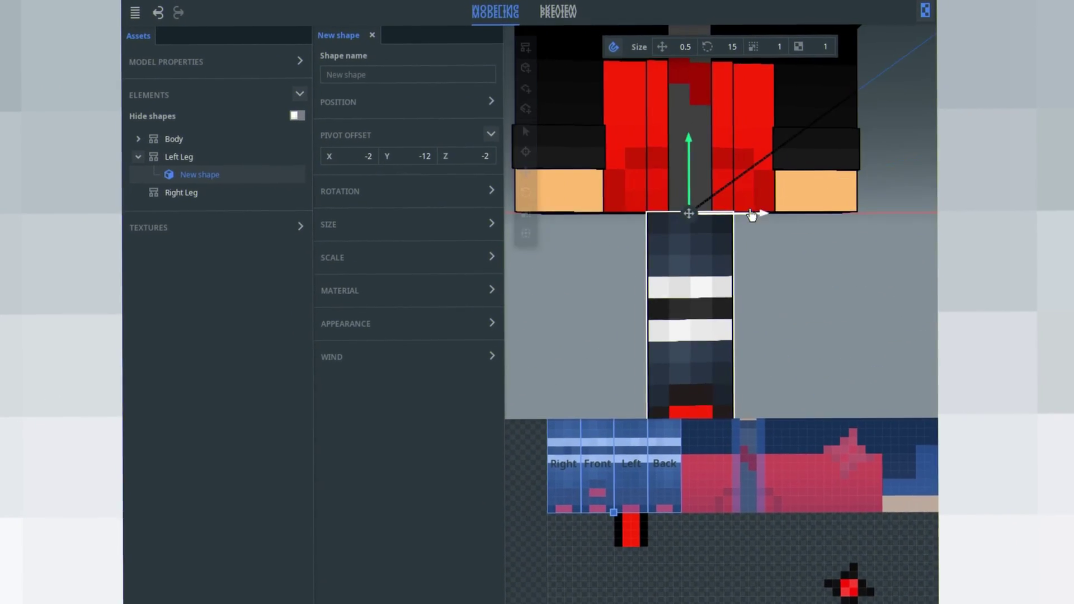
{"action": "key", "text": "ctrl+d"}
{"action": "left_click_drag", "start_coordinate": [196, 197], "coordinate": [190, 211]}
Move the Left Leg and Right Leg parts along X so they sit side by side directly under the body
{"action": "left_click", "coordinate": [178, 158]}
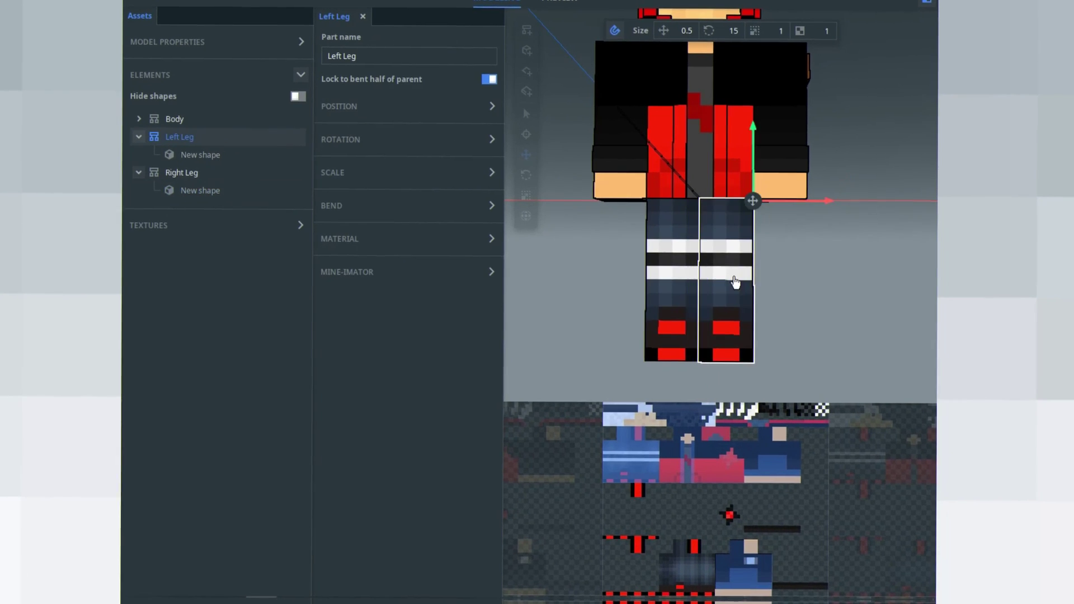
{"action": "left_click", "coordinate": [731, 235]}
{"action": "left_click_drag", "start_coordinate": [782, 200], "coordinate": [760, 202]}
{"action": "left_click", "coordinate": [675, 241]}
{"action": "mouse_move", "coordinate": [736, 201]}
{"action": "left_mouse_down"}
{"action": "mouse_move", "coordinate": [710, 202]}
{"action": "mouse_move", "coordinate": [726, 201]}
{"action": "left_mouse_up"}
{"action": "left_click", "coordinate": [672, 240]}
Remap the Left Leg shape's texture to the plain, unstriped leg area of the skin
{"action": "left_click", "coordinate": [733, 281]}
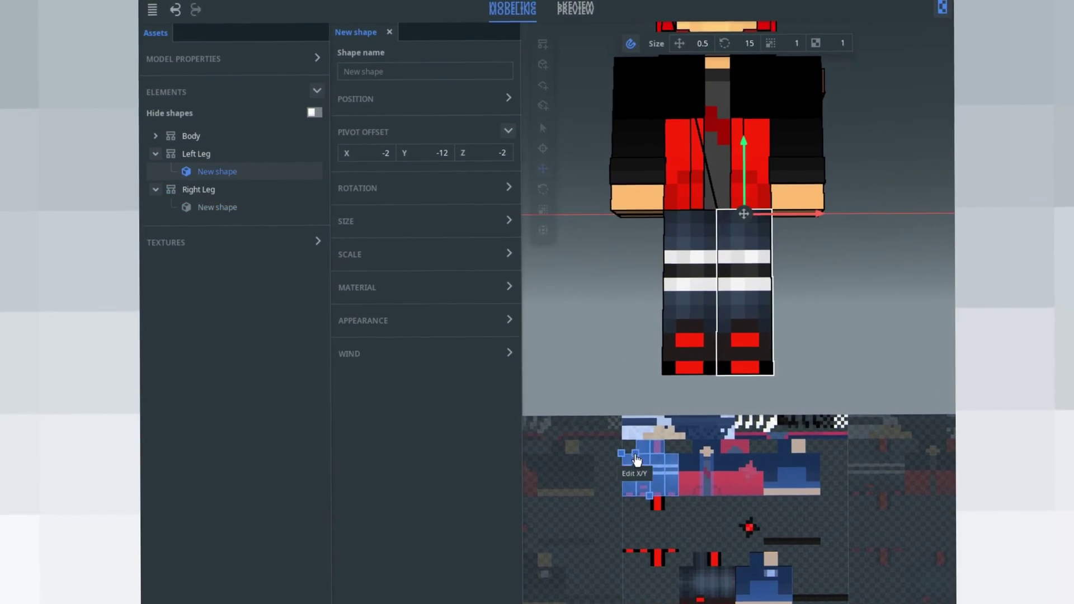
{"action": "left_click_drag", "start_coordinate": [636, 454], "coordinate": [692, 567]}
{"action": "left_click", "coordinate": [817, 310]}
Add a 3D plane and place it inside Right Leg, removing any block shape added by mistake
{"action": "left_click", "coordinate": [671, 268]}
{"action": "left_click_drag", "start_coordinate": [661, 294], "coordinate": [700, 295]}
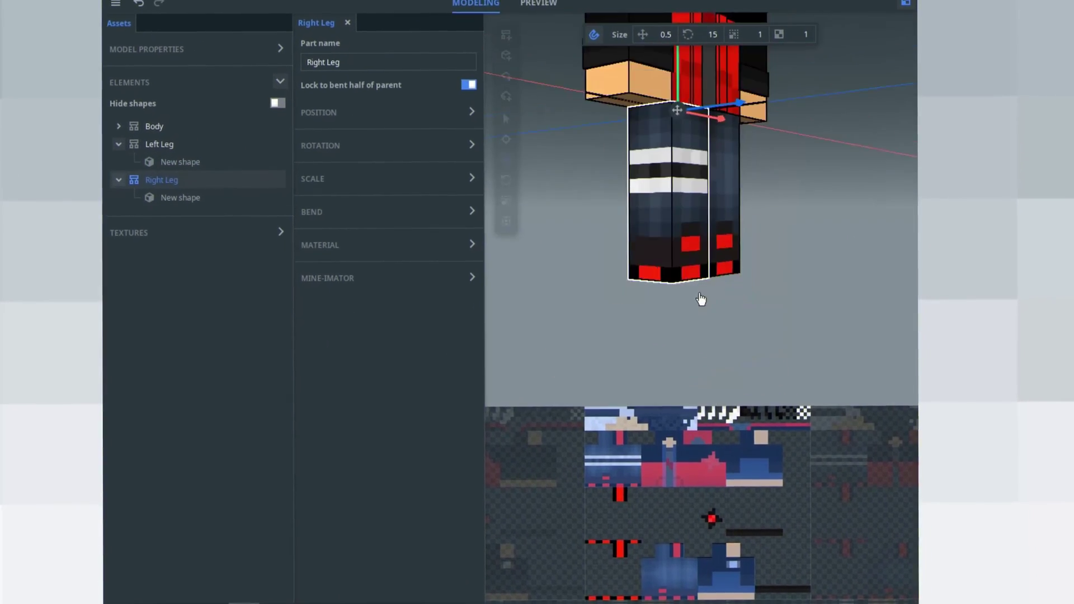
{"action": "left_click", "coordinate": [506, 55]}
{"action": "key", "text": "Delete"}
{"action": "left_click", "coordinate": [506, 96]}
{"action": "left_click_drag", "start_coordinate": [173, 215], "coordinate": [176, 182]}
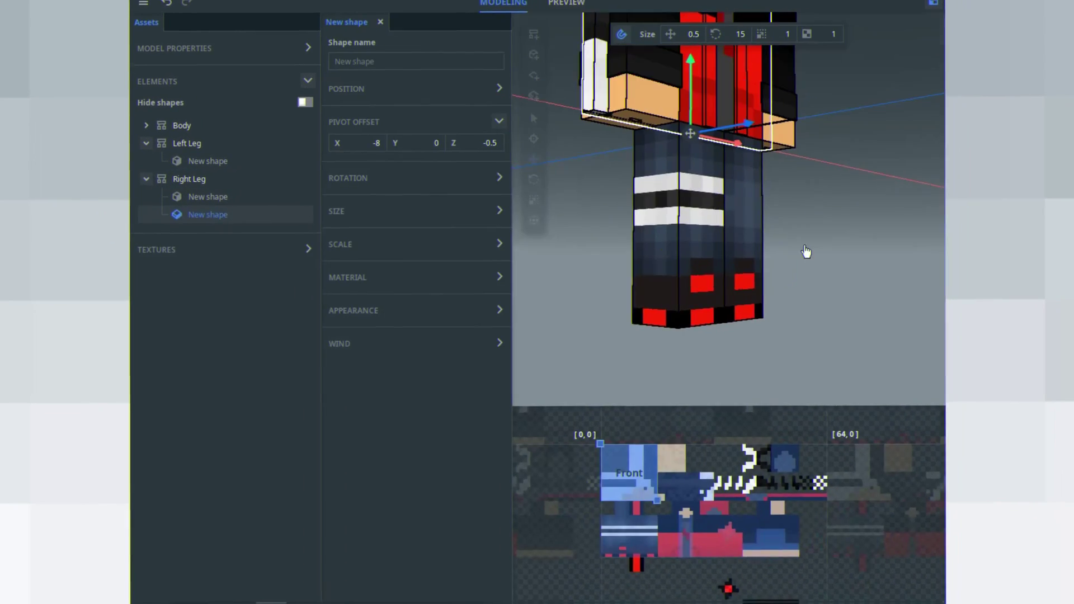
Assign Ramiz Skin Items.png to the Right Leg plane and fit its texture mapping to the front boot area
{"action": "left_click_drag", "start_coordinate": [613, 454], "coordinate": [658, 566]}
{"action": "middle_click_drag", "start_coordinate": [658, 566], "coordinate": [658, 427]}
{"action": "scroll", "coordinate": [659, 428], "scroll_direction": "up", "scroll_amount": 2}
{"action": "left_click", "coordinate": [415, 277]}
{"action": "left_click", "coordinate": [416, 311]}
{"action": "left_click", "coordinate": [399, 347]}
{"action": "left_click_drag", "start_coordinate": [567, 439], "coordinate": [706, 584]}
{"action": "left_click_drag", "start_coordinate": [845, 592], "coordinate": [718, 508]}
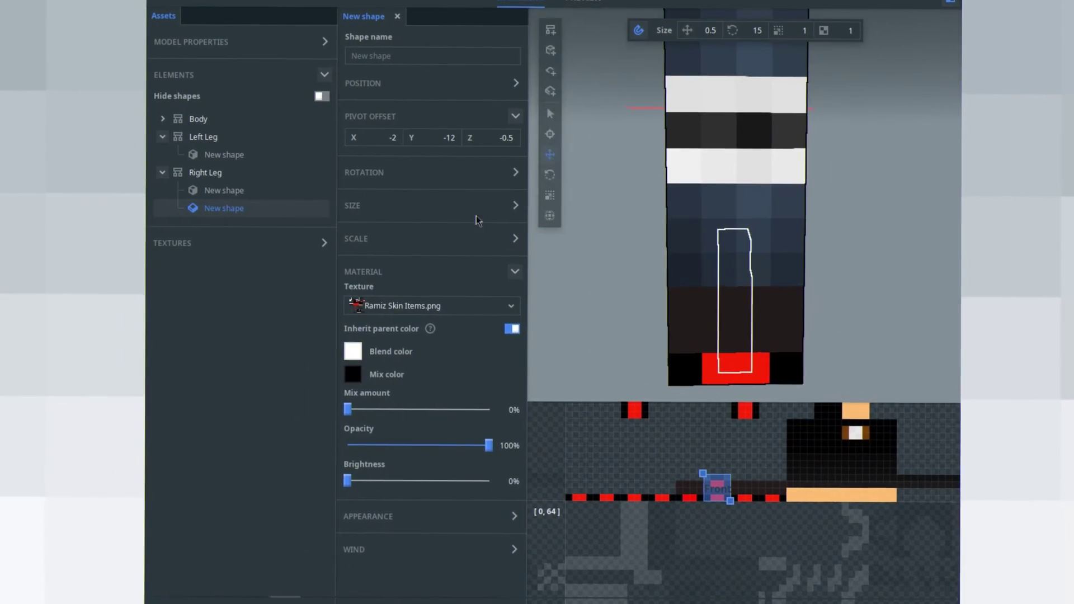
Set the front boot plane's Z scale to 0.5 and its Z pivot offset to 4
{"action": "left_click", "coordinate": [475, 241]}
{"action": "double_click", "coordinate": [500, 261]}
{"action": "type", "text": "0.2"}
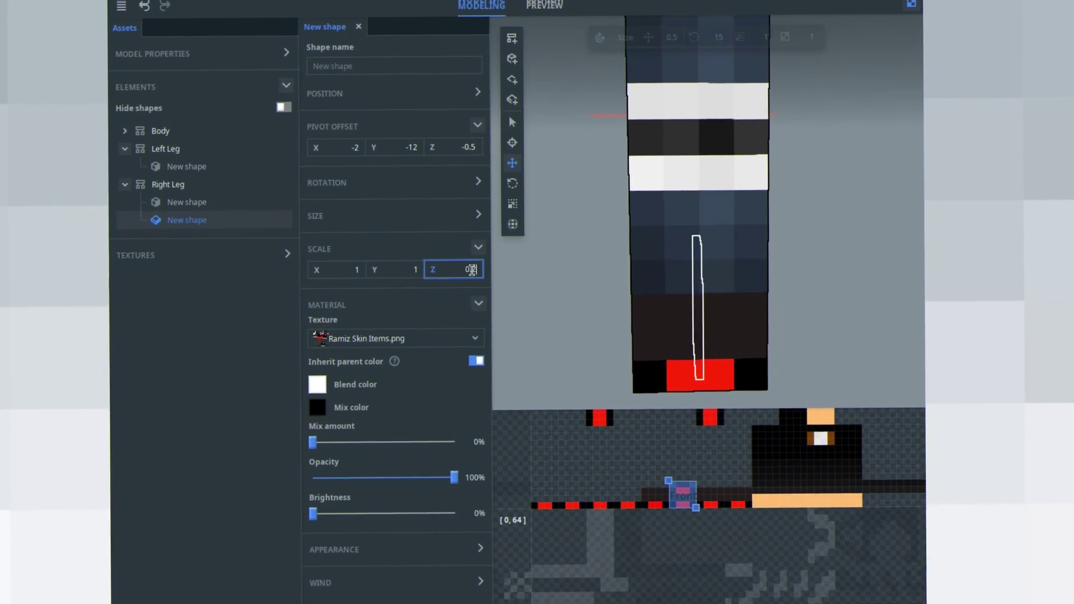
{"action": "type", "text": "5"}
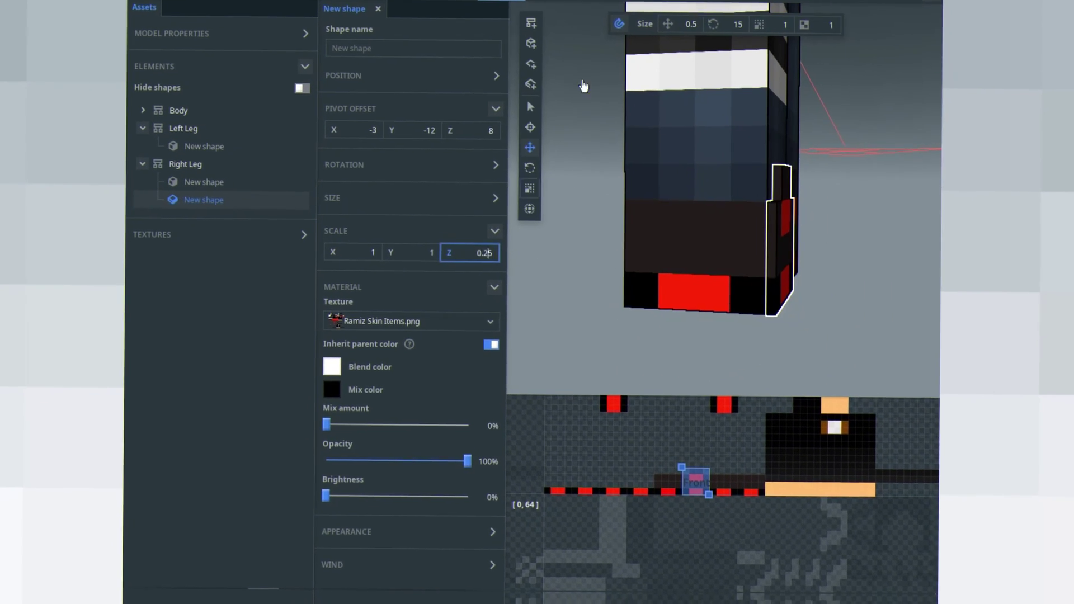
{"action": "key", "text": "BackSpace"}
{"action": "double_click", "coordinate": [483, 130]}
{"action": "type", "text": "4"}
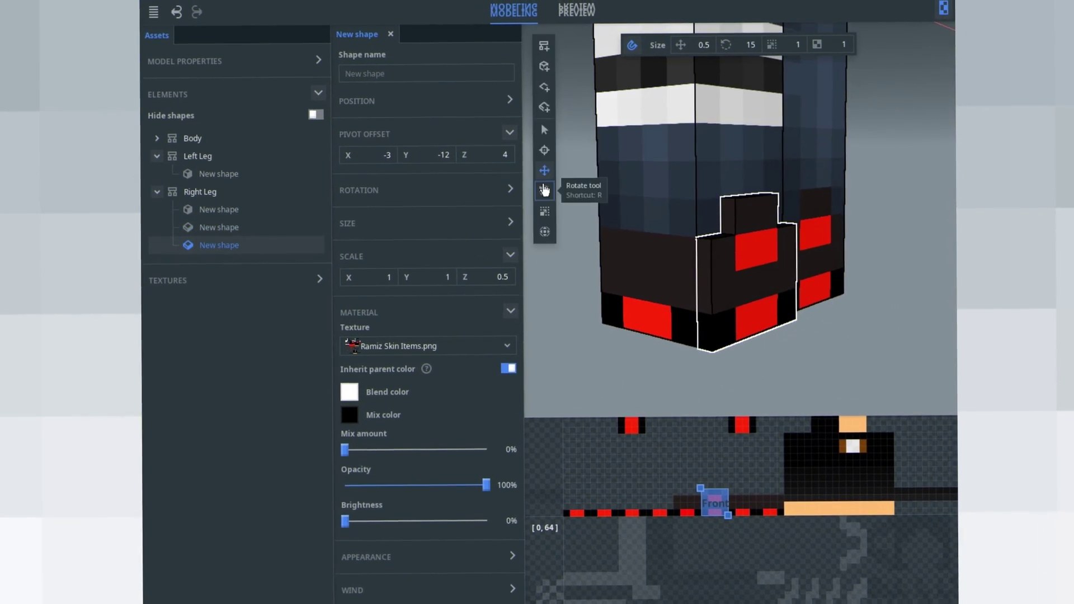
Duplicate the front boot plane and rotate the copy 90° about Y
{"action": "left_click", "coordinate": [530, 168]}
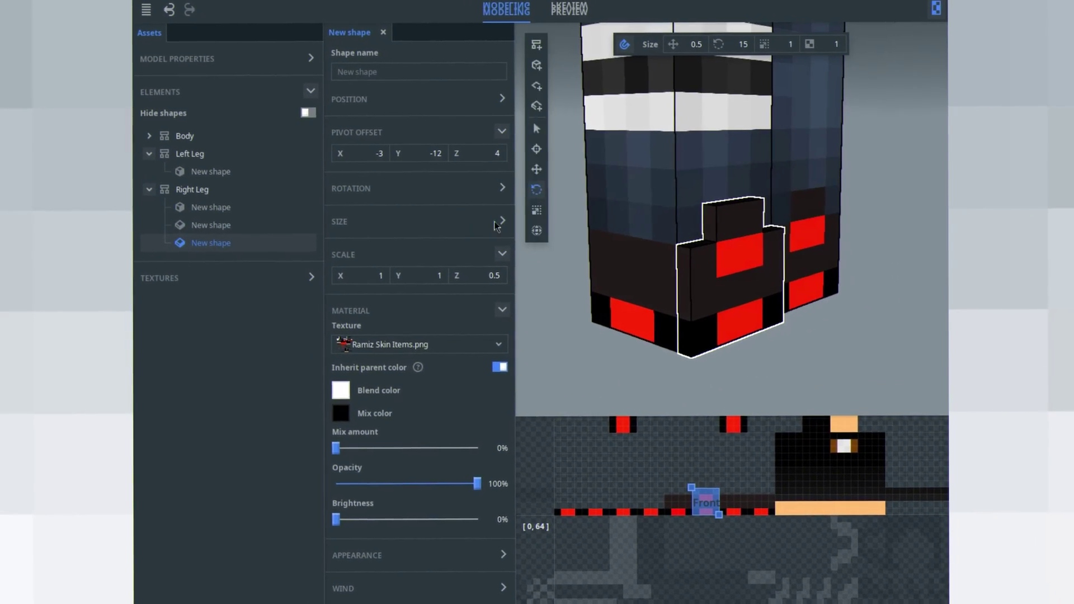
{"action": "left_click", "coordinate": [502, 188]}
{"action": "left_click_drag", "start_coordinate": [426, 218], "coordinate": [410, 231]}
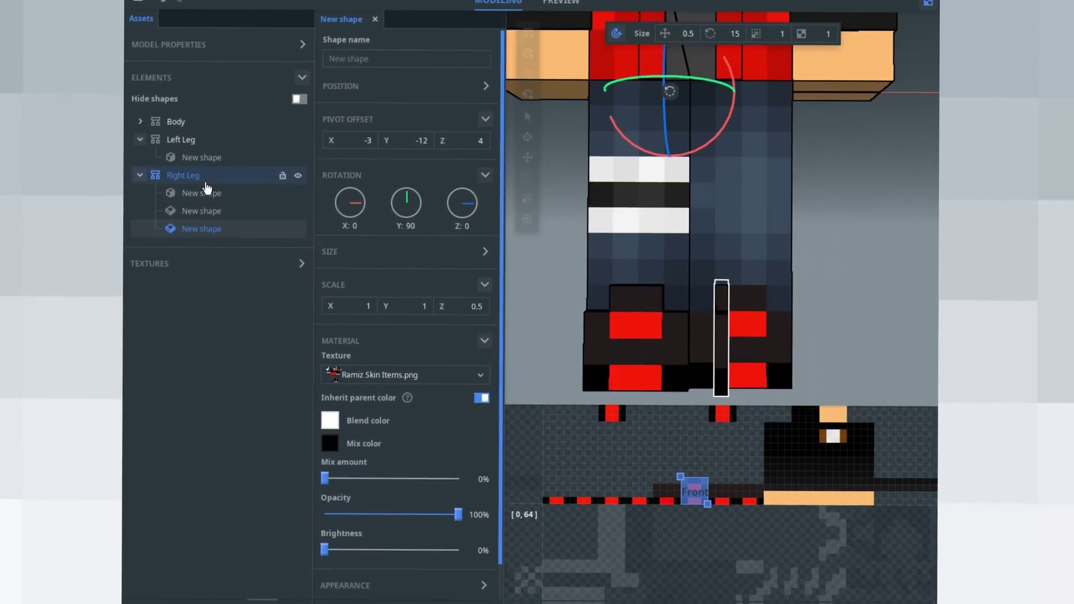
{"action": "left_click", "coordinate": [208, 189]}
{"action": "left_click", "coordinate": [536, 169]}
{"action": "left_click_drag", "start_coordinate": [704, 133], "coordinate": [690, 133]}
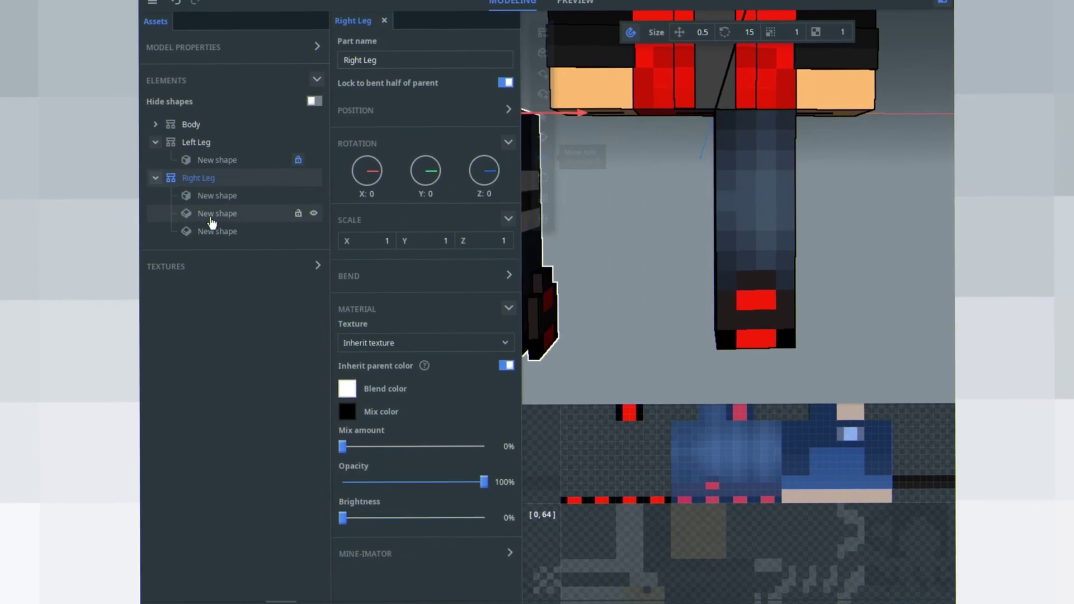
{"action": "key", "text": "ctrl+z"}
Hide Left Leg and position the rotated boot plane against the side of Right Leg with an X pivot offset of -2
{"action": "left_click", "coordinate": [201, 188]}
{"action": "left_click", "coordinate": [207, 222], "text": "shift"}
{"action": "left_click", "coordinate": [724, 310]}
{"action": "scroll", "coordinate": [692, 195], "scroll_direction": "up", "scroll_amount": 2}
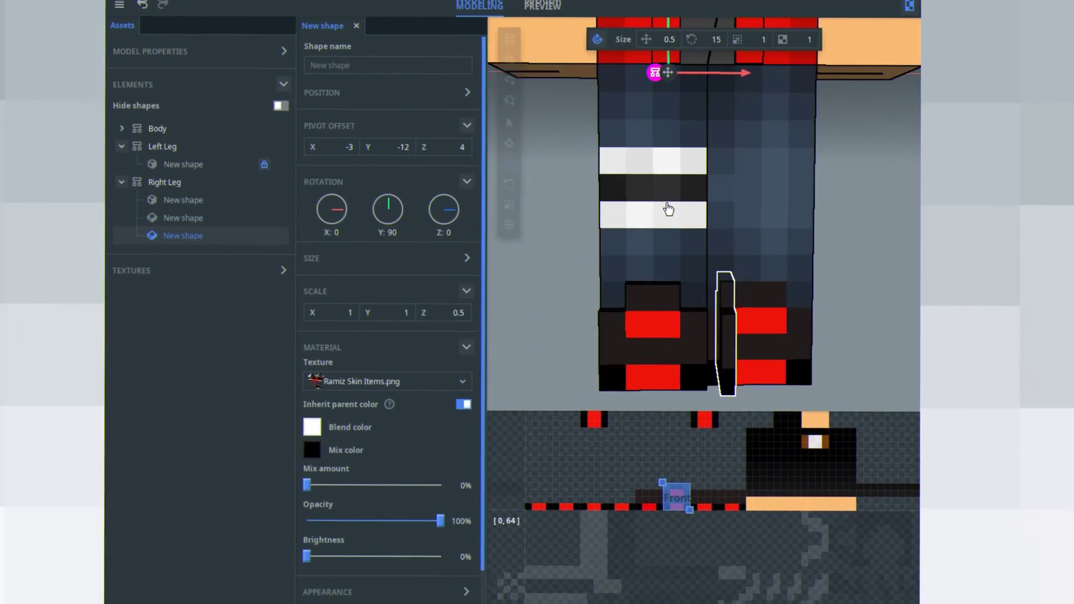
{"action": "left_click", "coordinate": [237, 217]}
{"action": "left_click", "coordinate": [241, 238]}
{"action": "left_click", "coordinate": [280, 147]}
{"action": "left_click", "coordinate": [428, 148]}
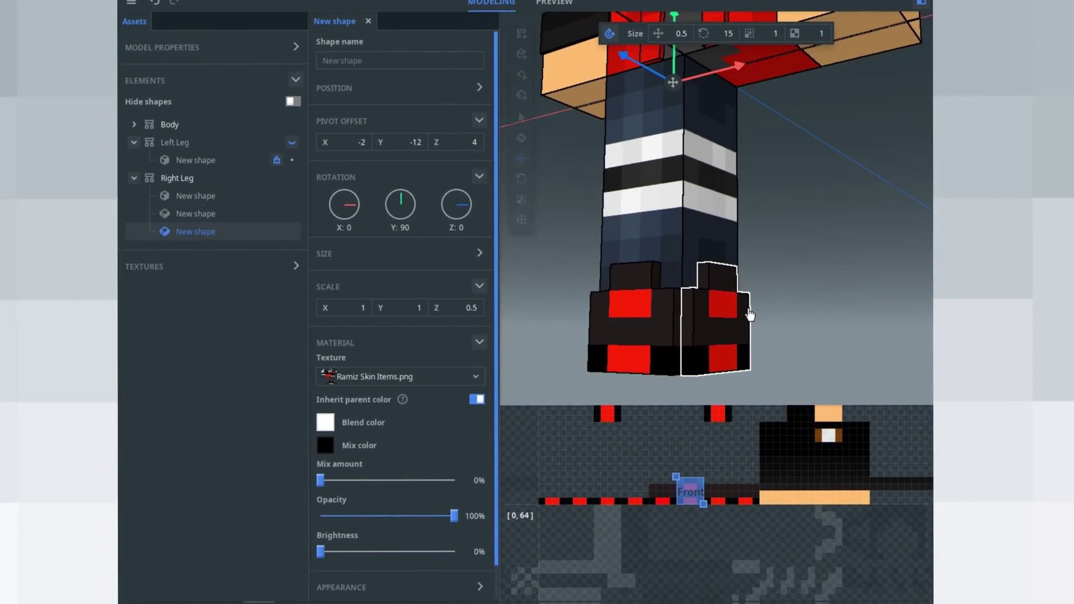
Shift the side boot plane's mapping to the neighbouring boot section, then duplicate the plane and rotate the copy about Y for another side
{"action": "left_click_drag", "start_coordinate": [711, 489], "coordinate": [739, 489]}
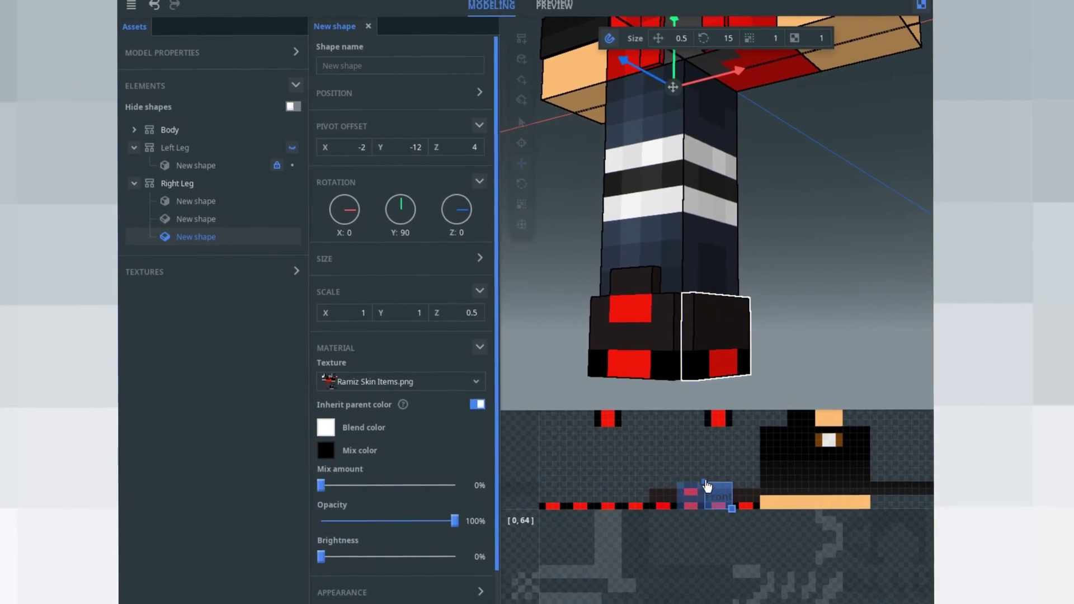
{"action": "key", "text": "ctrl+d"}
{"action": "left_click_drag", "start_coordinate": [400, 202], "coordinate": [406, 235]}
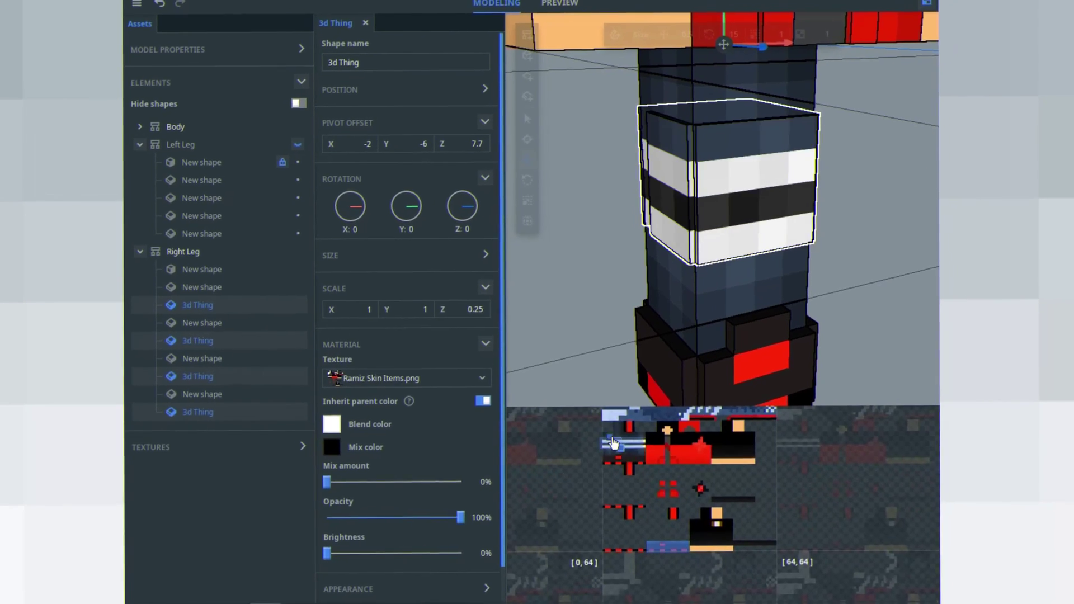
Select both leg parts and enable X-axis bending with Lower as the bending part
{"action": "scroll", "coordinate": [599, 476], "scroll_direction": "up", "scroll_amount": 3}
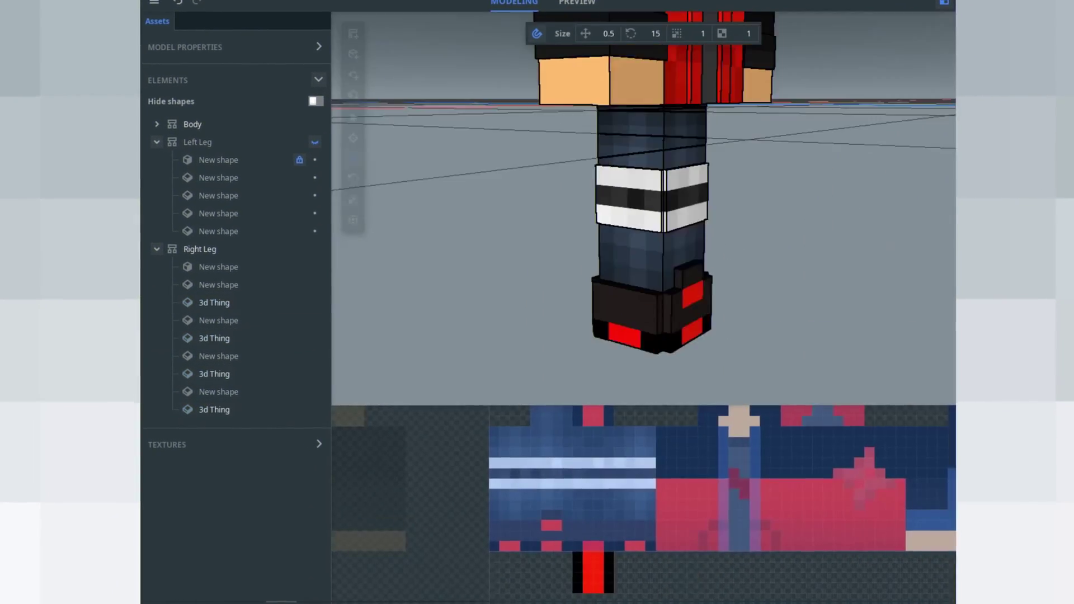
{"action": "left_click", "coordinate": [190, 248]}
{"action": "left_click", "coordinate": [192, 143]}
{"action": "left_click_drag", "start_coordinate": [415, 357], "coordinate": [399, 352]}
{"action": "left_click", "coordinate": [411, 461]}
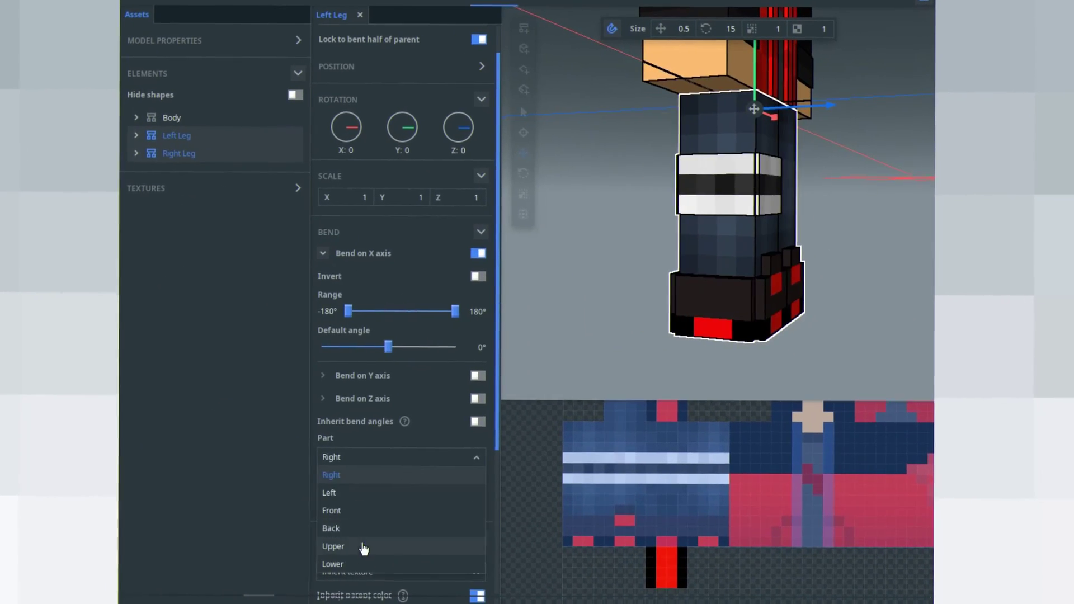
{"action": "left_click", "coordinate": [376, 564]}
Set both legs' bend offset to -6, checking it with a trial bend angle and straightening the legs again
{"action": "left_click", "coordinate": [385, 484]}
{"action": "left_click_drag", "start_coordinate": [399, 351], "coordinate": [440, 363]}
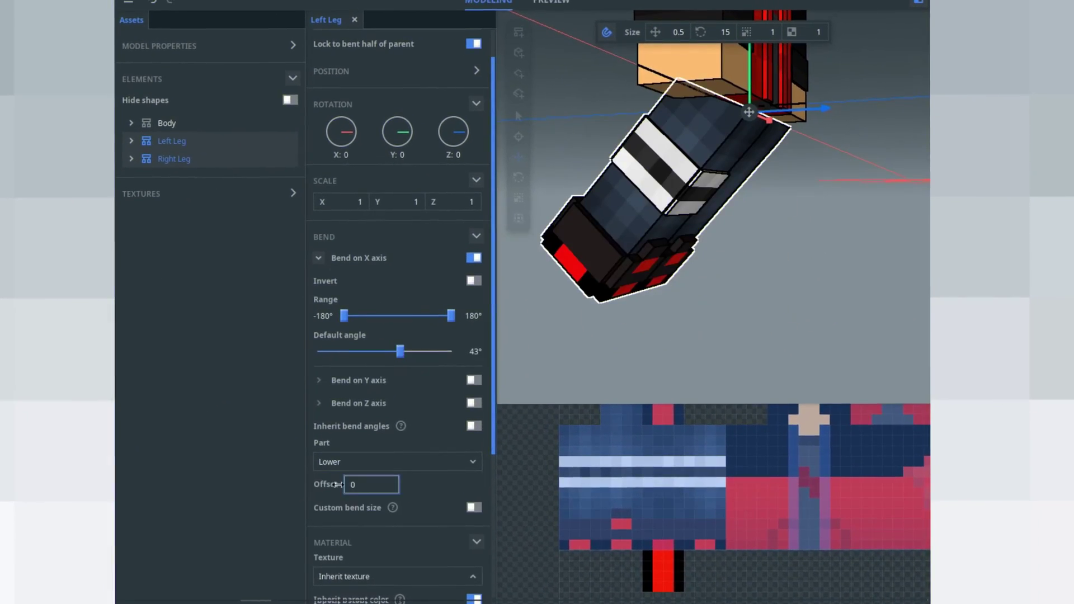
{"action": "type", "text": "-5"}
{"action": "key", "text": "BackSpace"}
{"action": "type", "text": "6"}
{"action": "left_click_drag", "start_coordinate": [473, 324], "coordinate": [449, 325]}
{"action": "left_click_drag", "start_coordinate": [426, 360], "coordinate": [408, 369]}
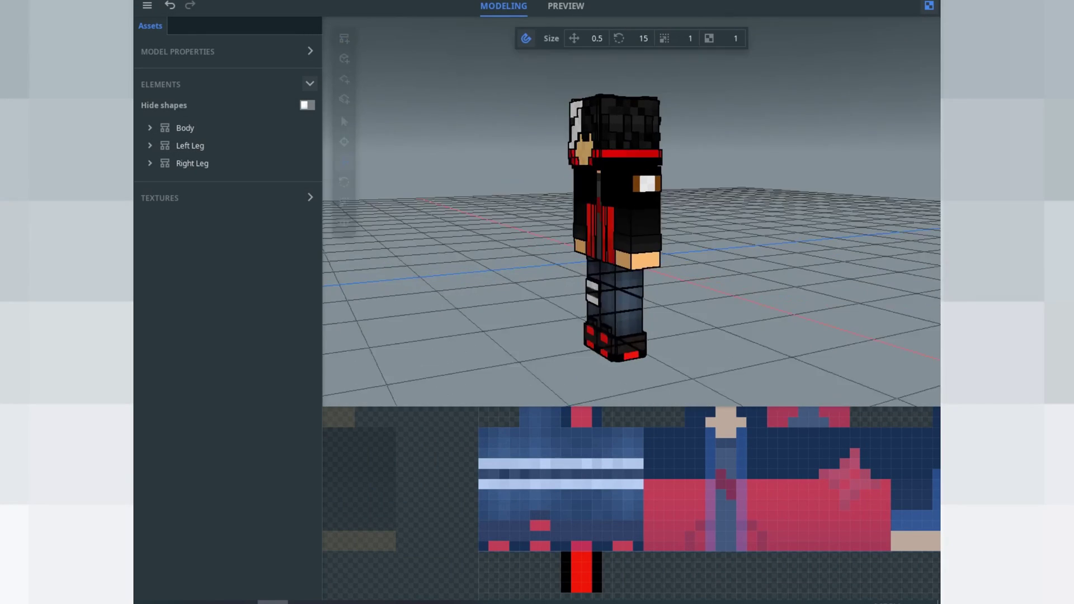
Examine the finished character from the front, back and sides, including the hair, jacket and boots
{"action": "left_click_drag", "start_coordinate": [646, 220], "coordinate": [641, 196]}
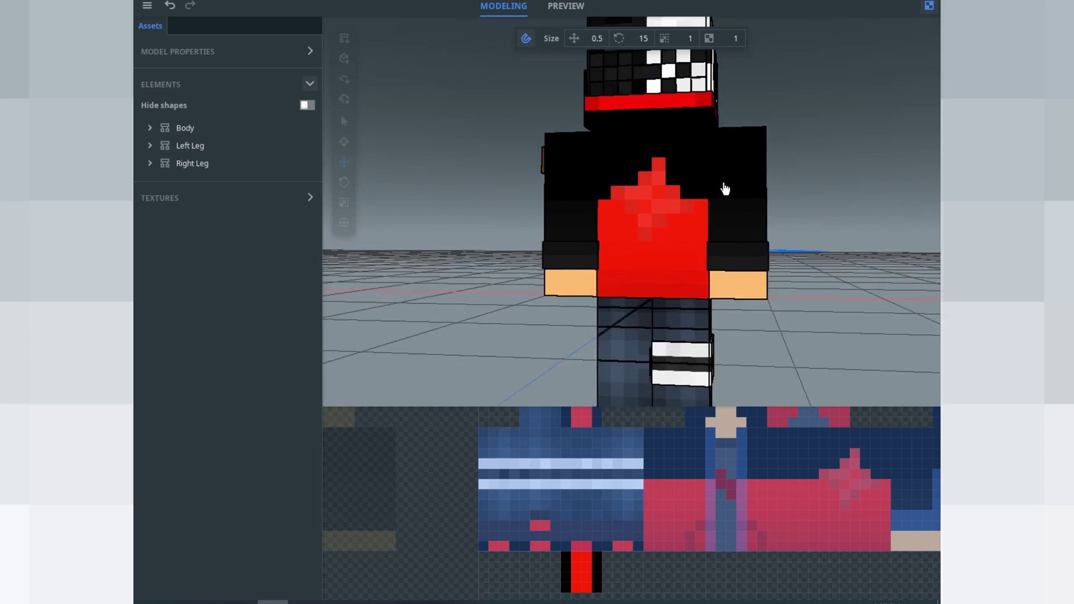
{"action": "left_click_drag", "start_coordinate": [724, 185], "coordinate": [532, 178]}
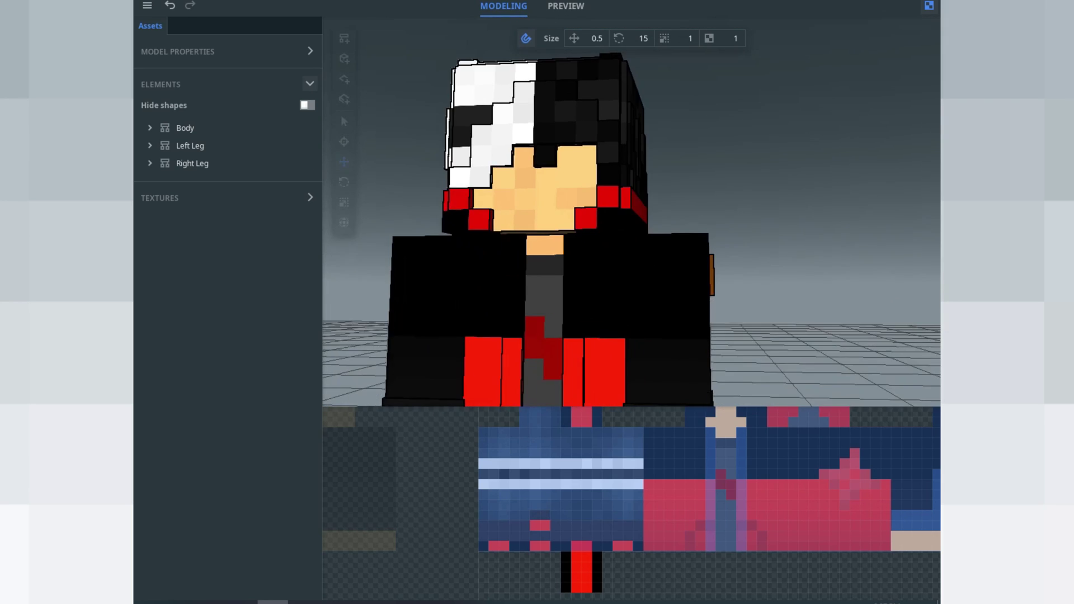
{"action": "scroll", "coordinate": [744, 180], "scroll_direction": "down", "scroll_amount": 6}
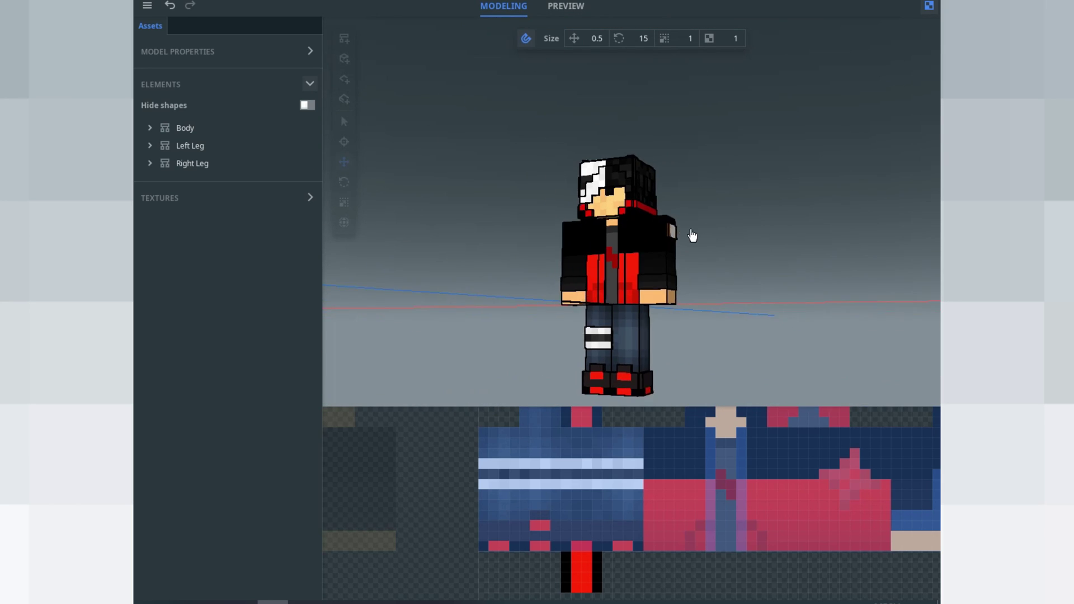
{"action": "scroll", "coordinate": [653, 267], "scroll_direction": "up", "scroll_amount": 5}
{"action": "left_click_drag", "start_coordinate": [708, 288], "coordinate": [680, 274]}
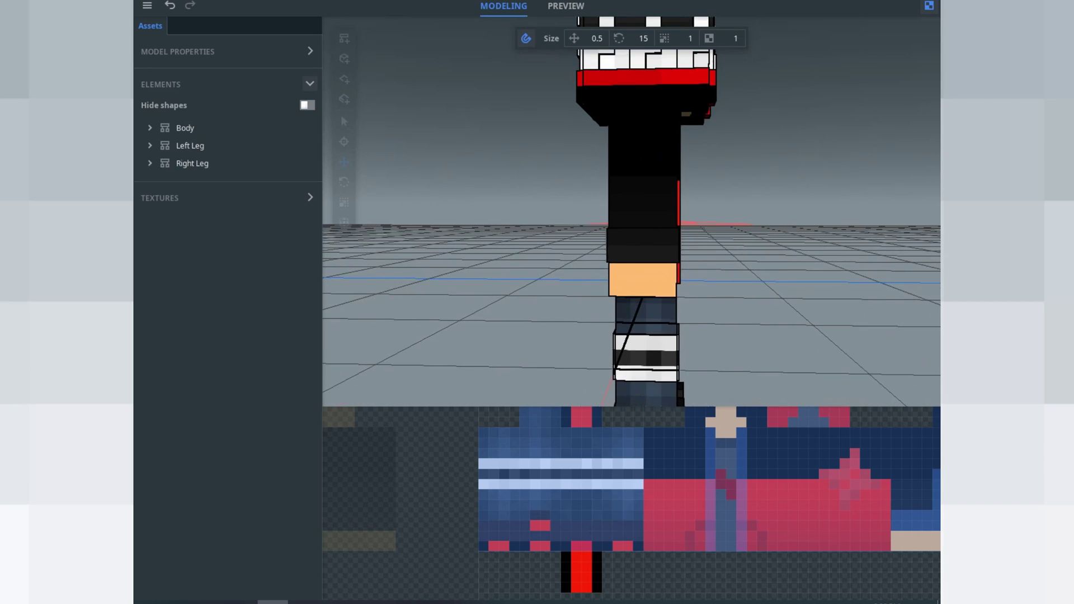
{"action": "scroll", "coordinate": [634, 236], "scroll_direction": "up", "scroll_amount": 3}
{"action": "left_click_drag", "start_coordinate": [666, 236], "coordinate": [652, 288]}
{"action": "left_click_drag", "start_coordinate": [638, 345], "coordinate": [621, 204]}
{"action": "scroll", "coordinate": [631, 206], "scroll_direction": "down", "scroll_amount": 3}
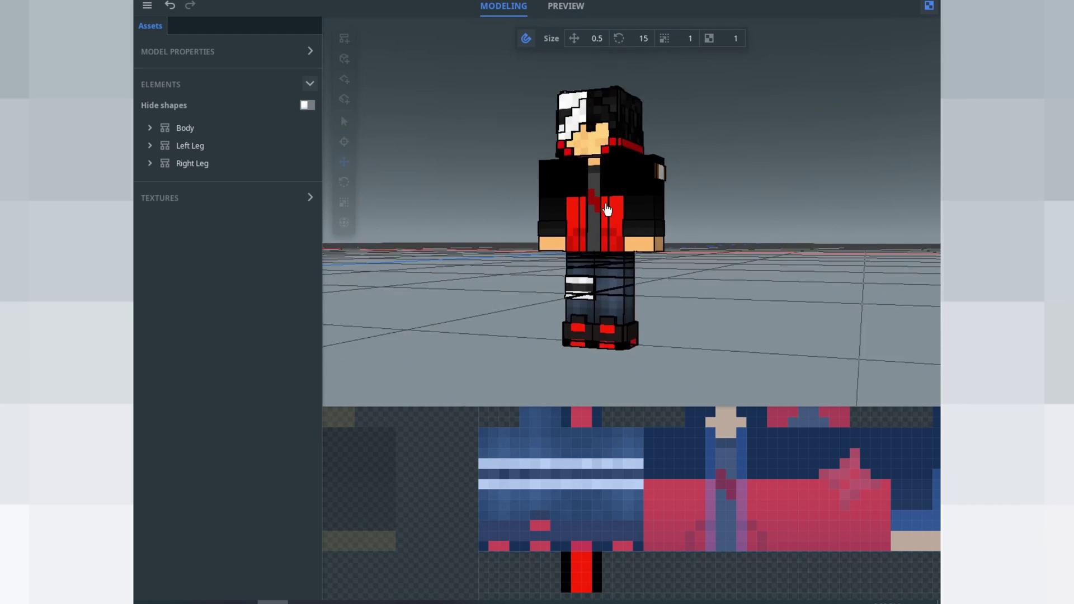
{"action": "scroll", "coordinate": [623, 209], "scroll_direction": "down", "scroll_amount": 2}
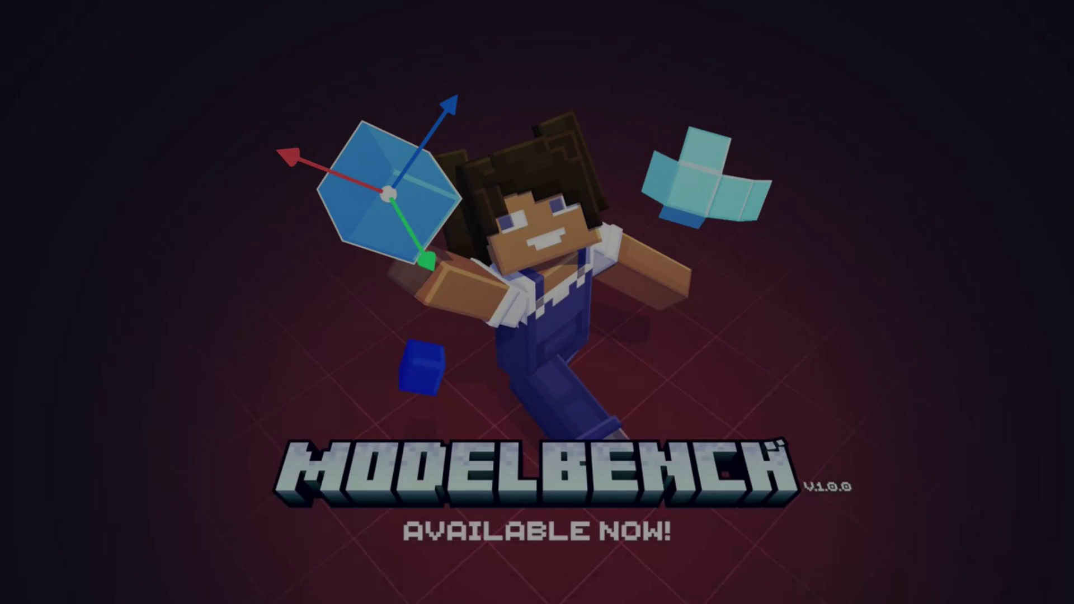